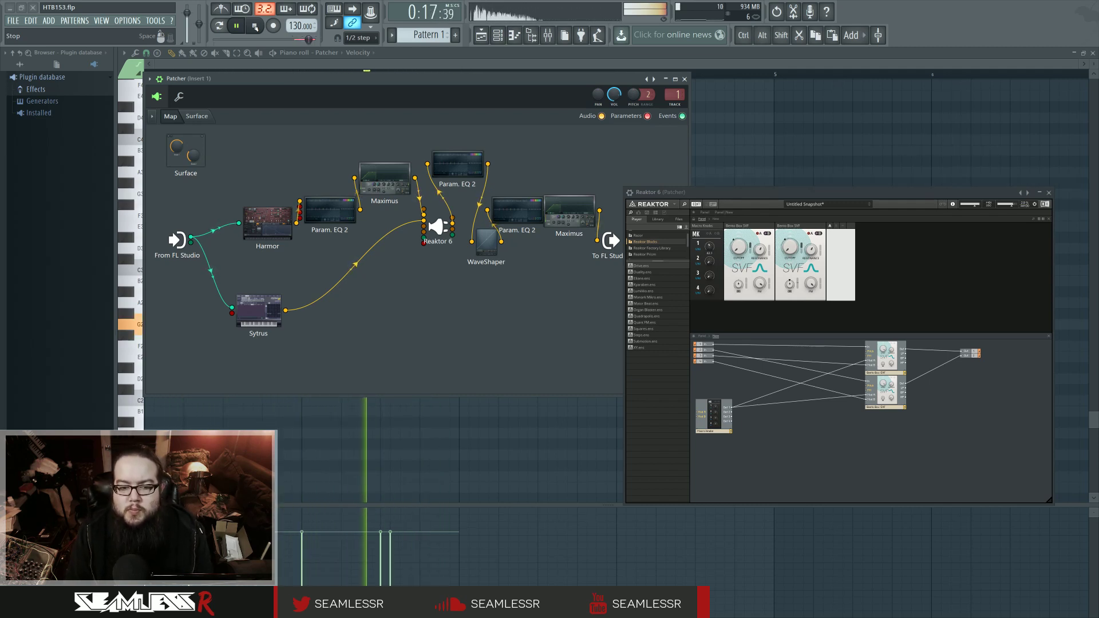
Stop the pattern playback
click(255, 26)
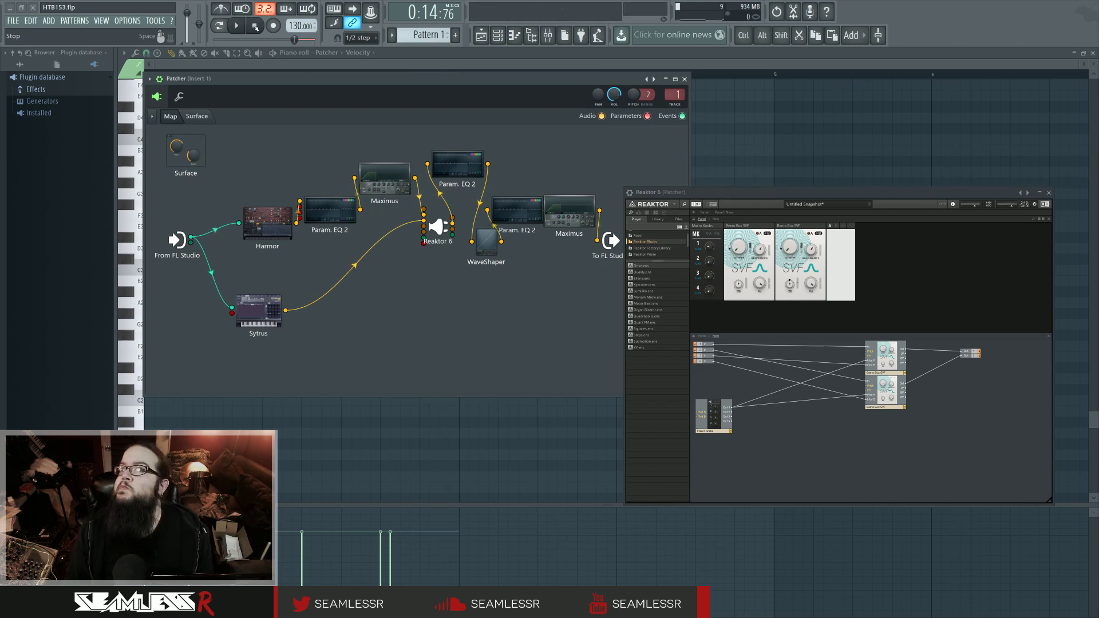
mouse_move(709, 195)
mouse_down()
mouse_move(710, 180)
mouse_move(713, 198)
mouse_up()
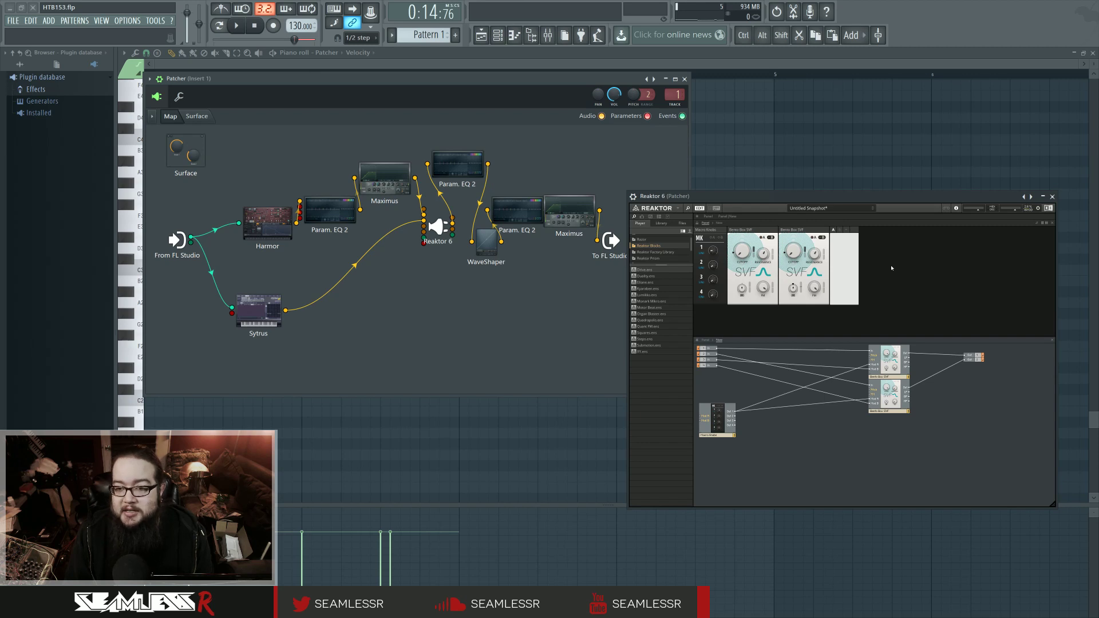
drag(865, 200, 867, 198)
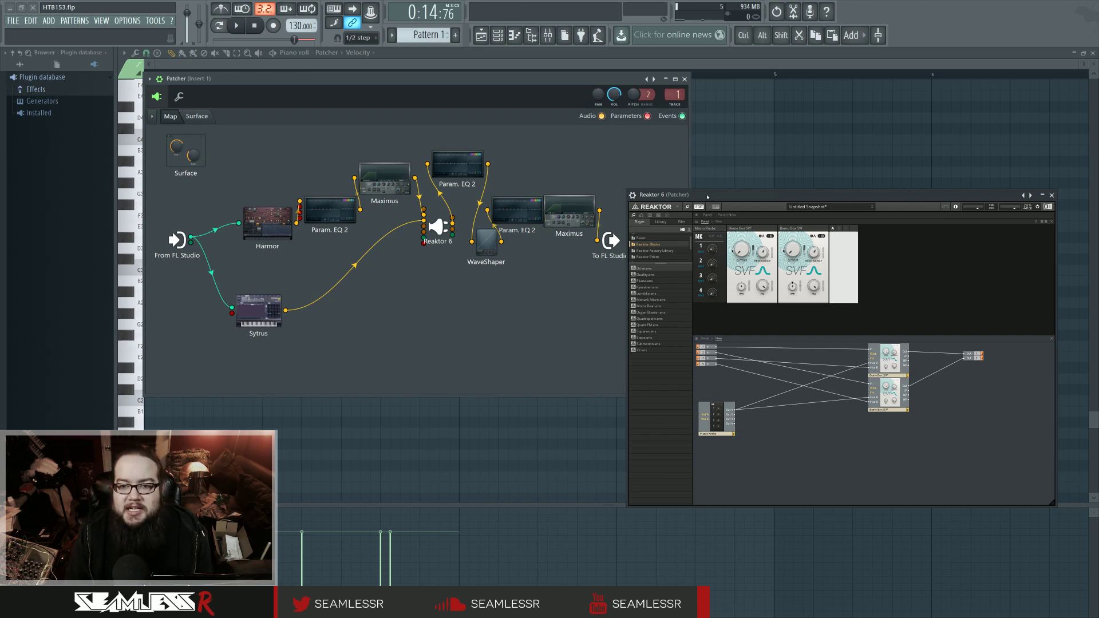
drag(708, 197, 713, 196)
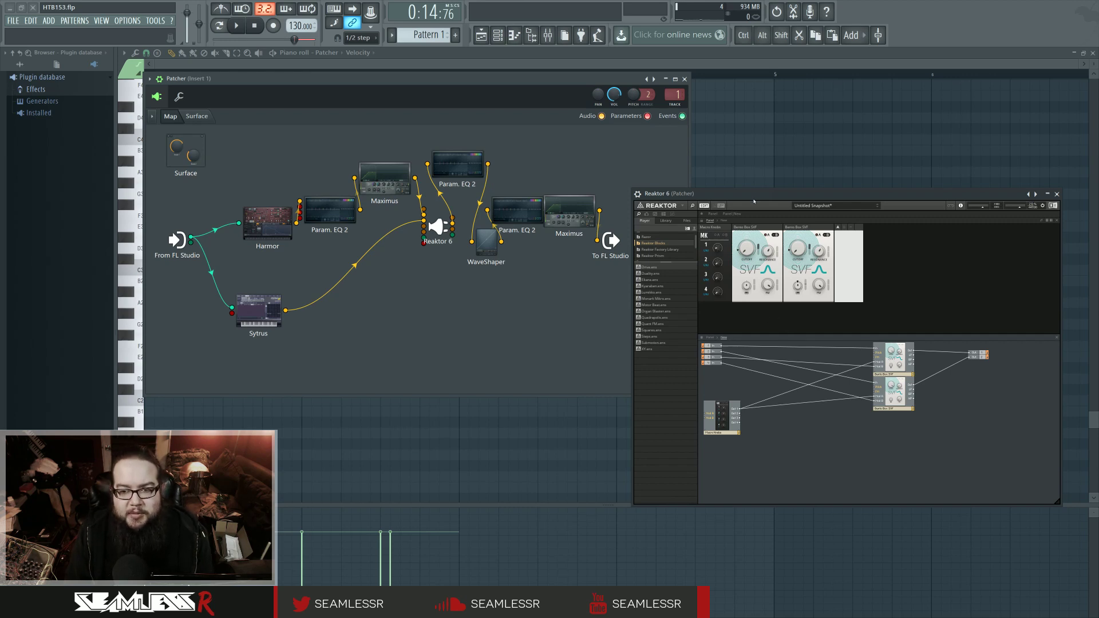
drag(755, 202, 753, 203)
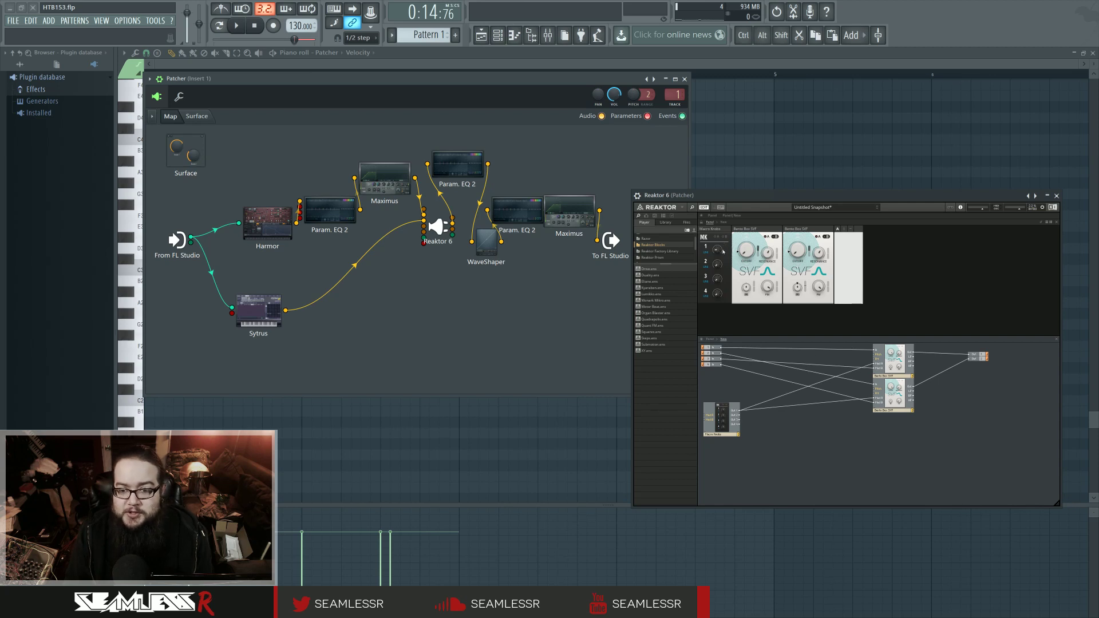
mouse_move(720, 251)
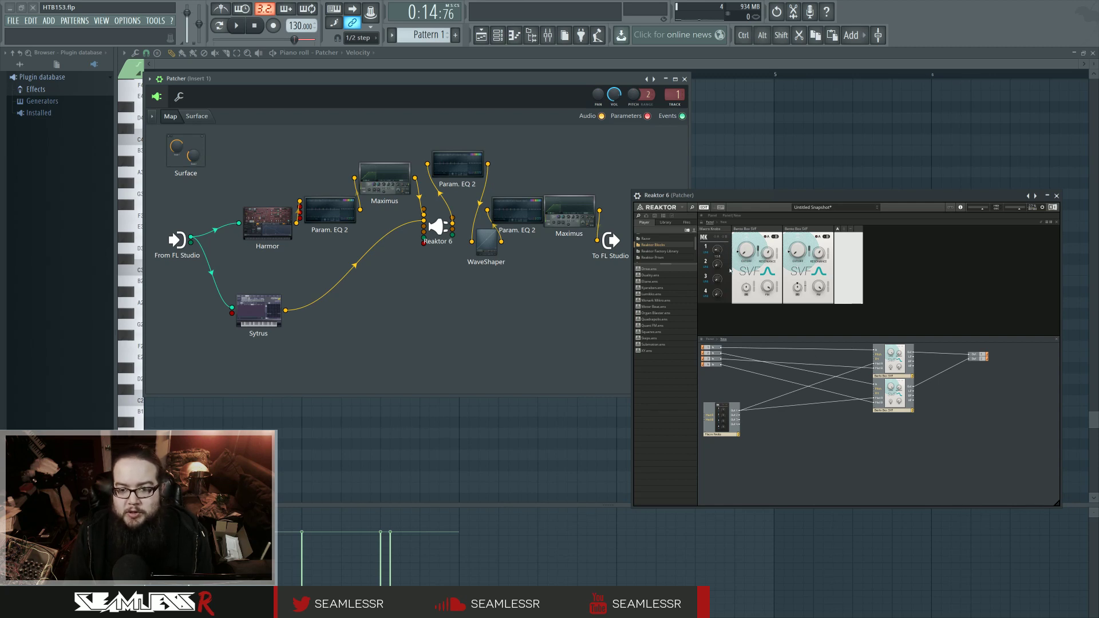
key(space)
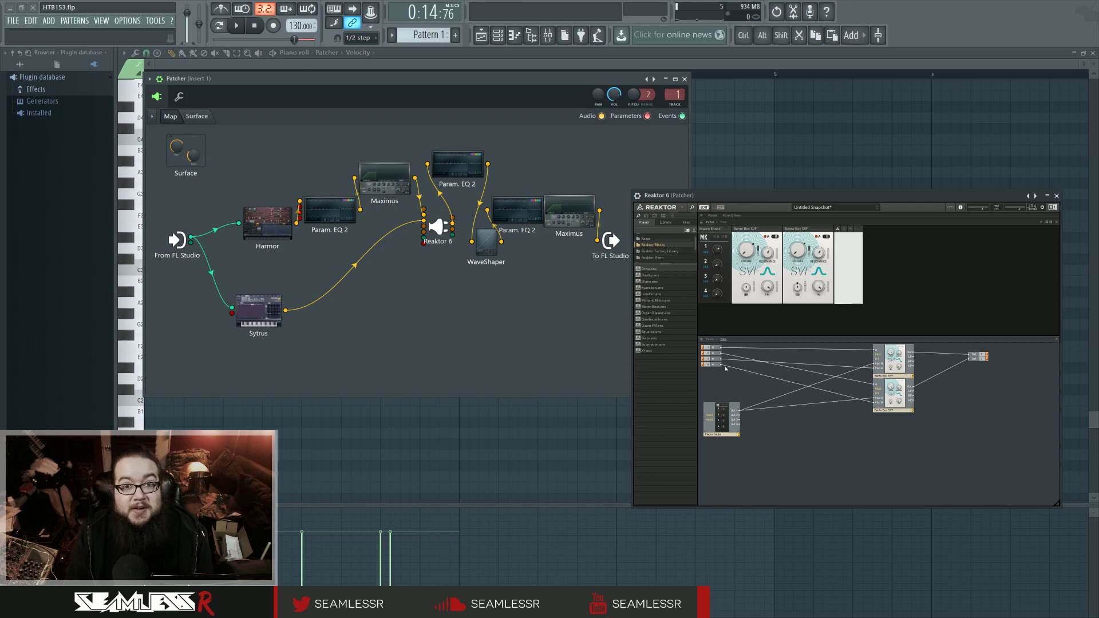
click(768, 237)
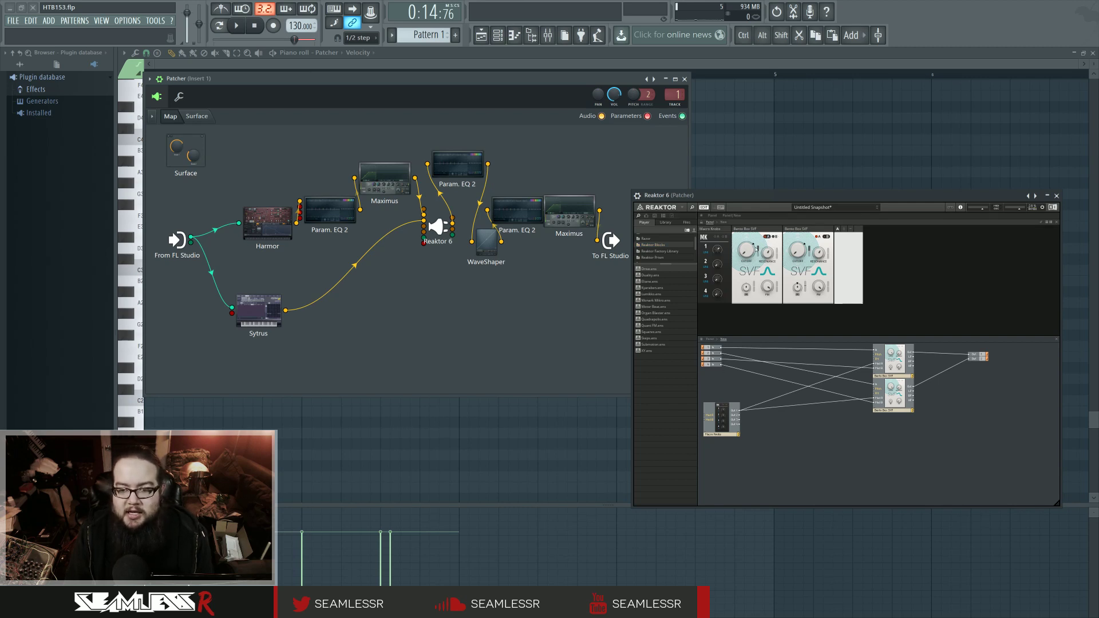
click(775, 237)
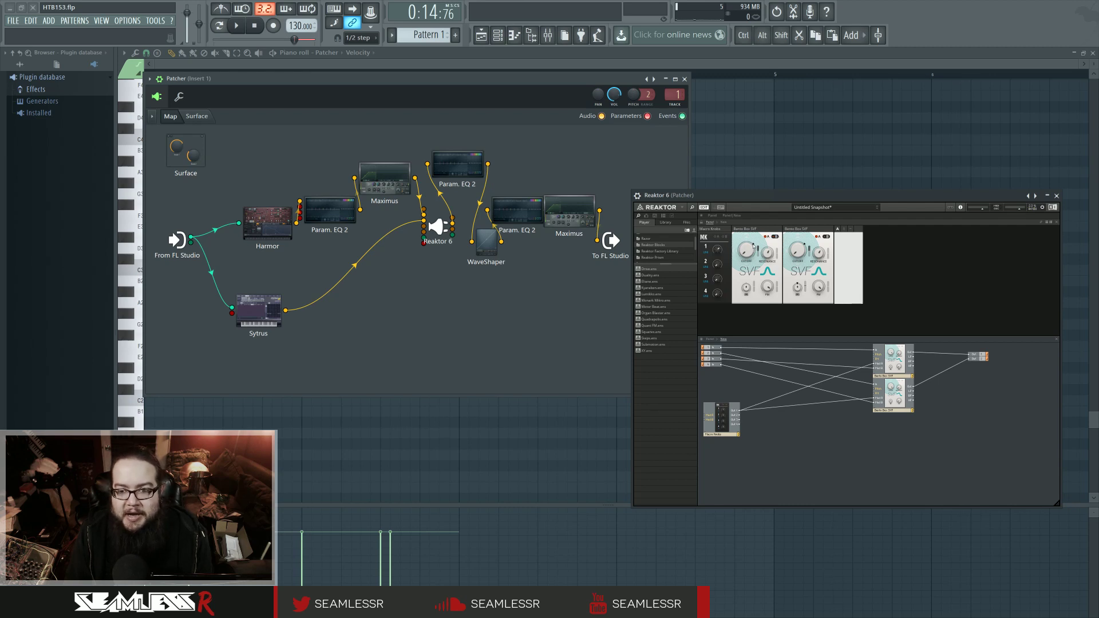
Play the pattern to hear the current Patcher sound and stop the playback
click(236, 25)
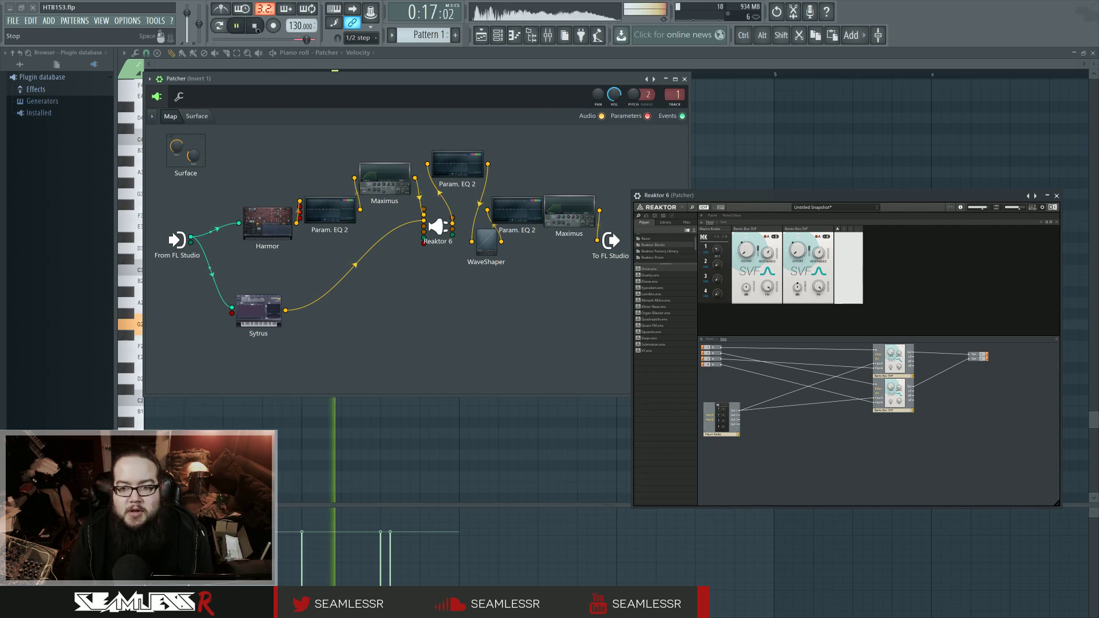
click(254, 25)
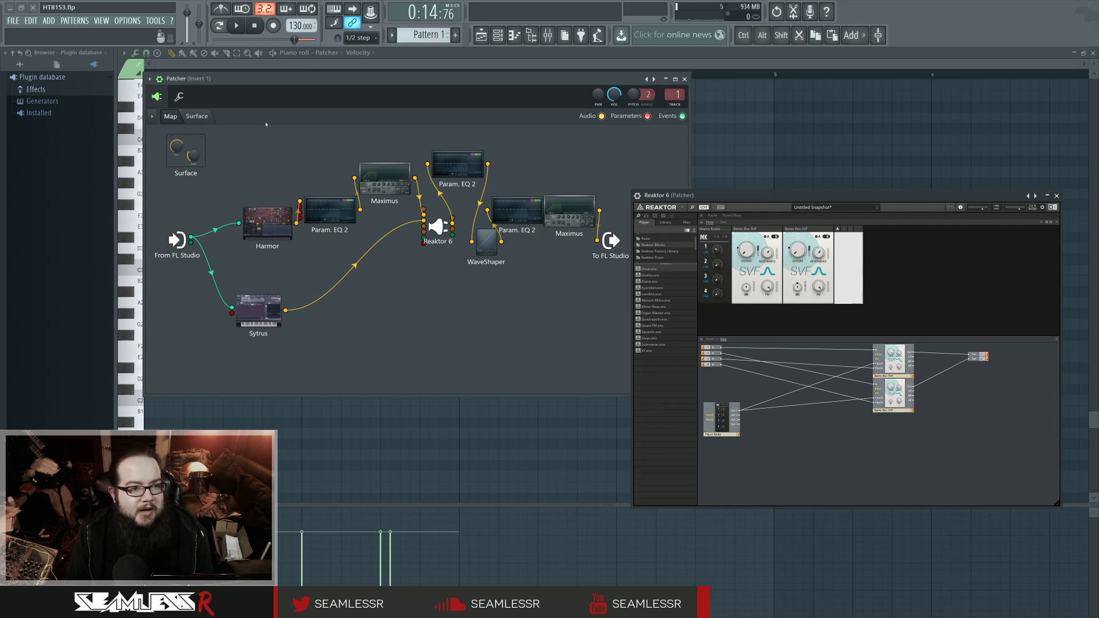
Show the mixer and bring the Patcher map back in front of it
click(548, 35)
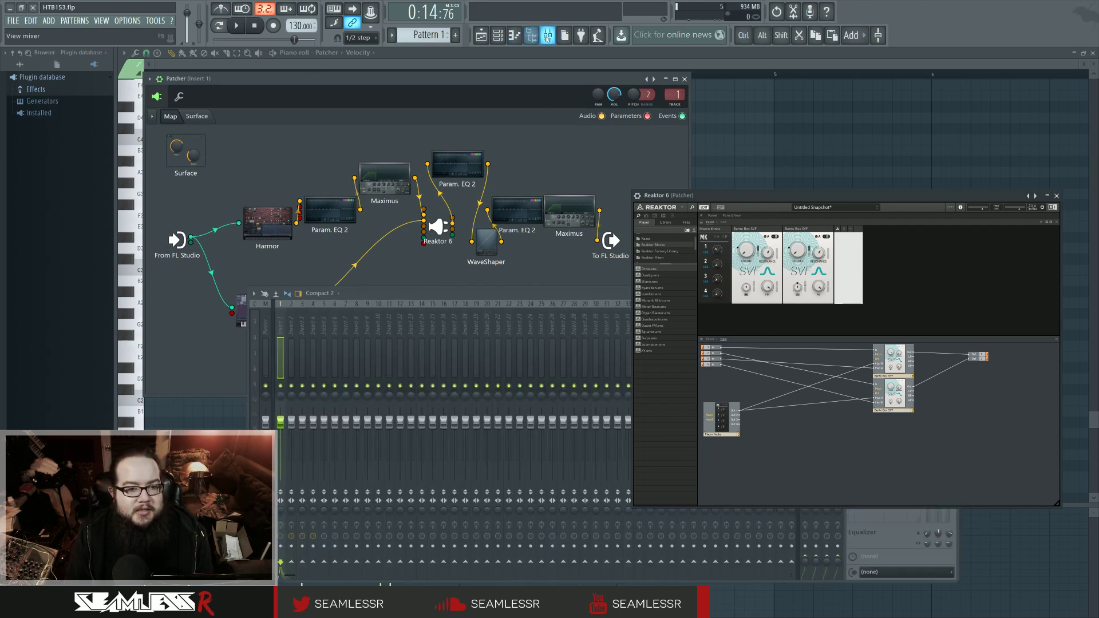
right_click(400, 277)
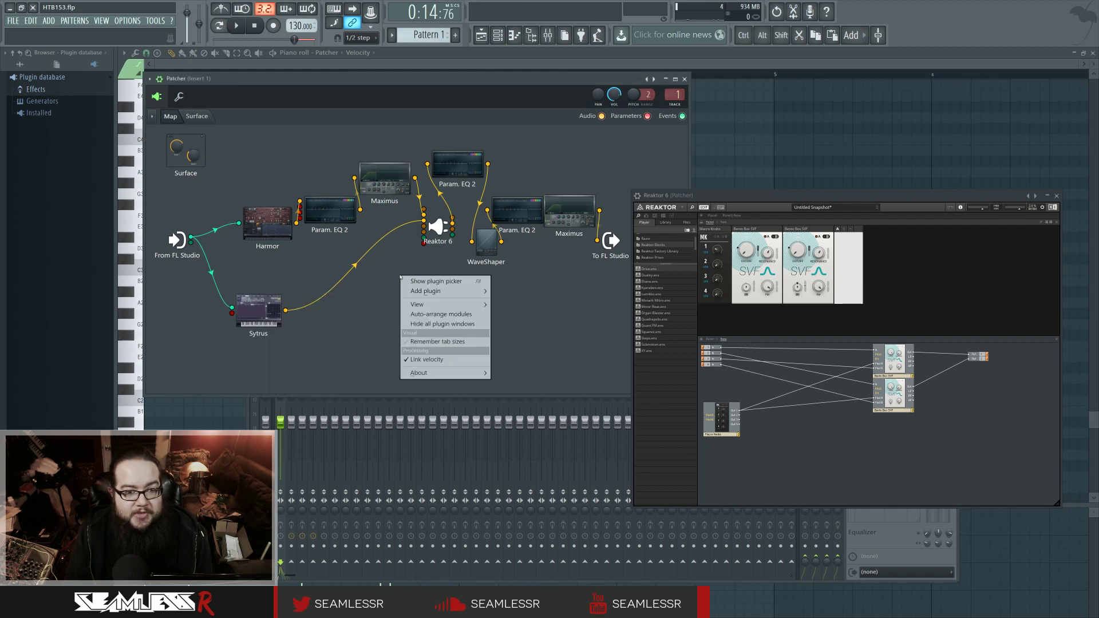
click(390, 273)
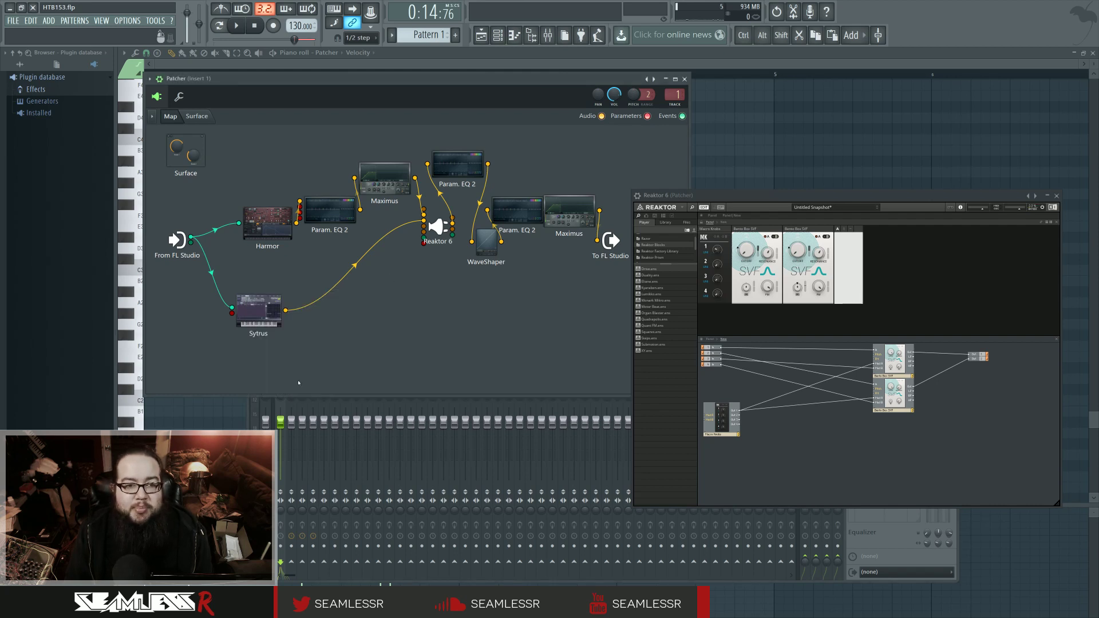
click(281, 409)
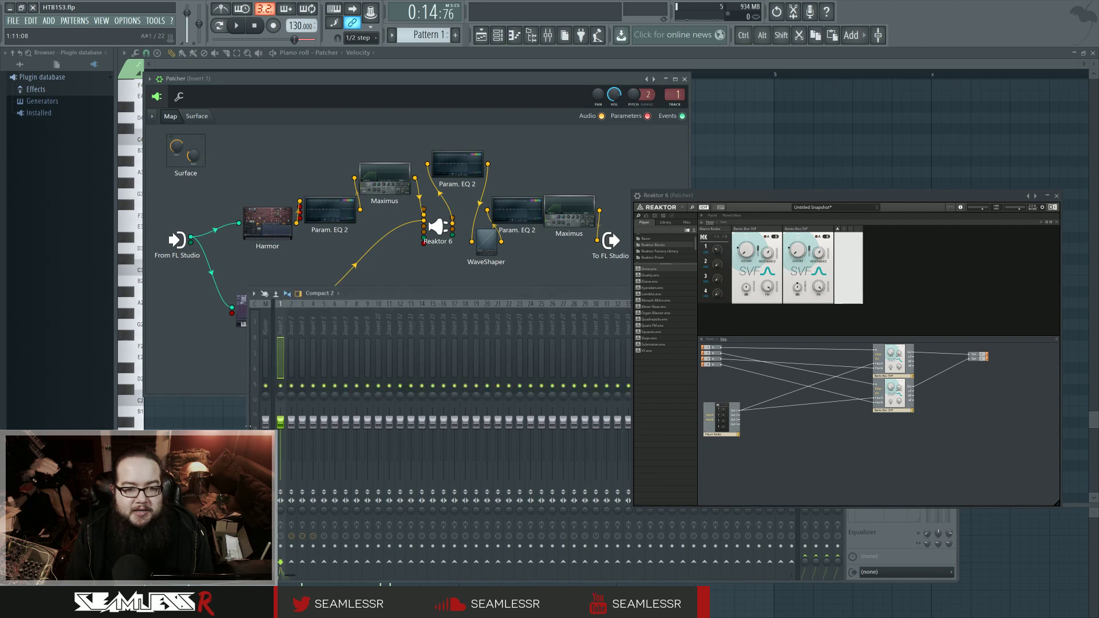
click(510, 285)
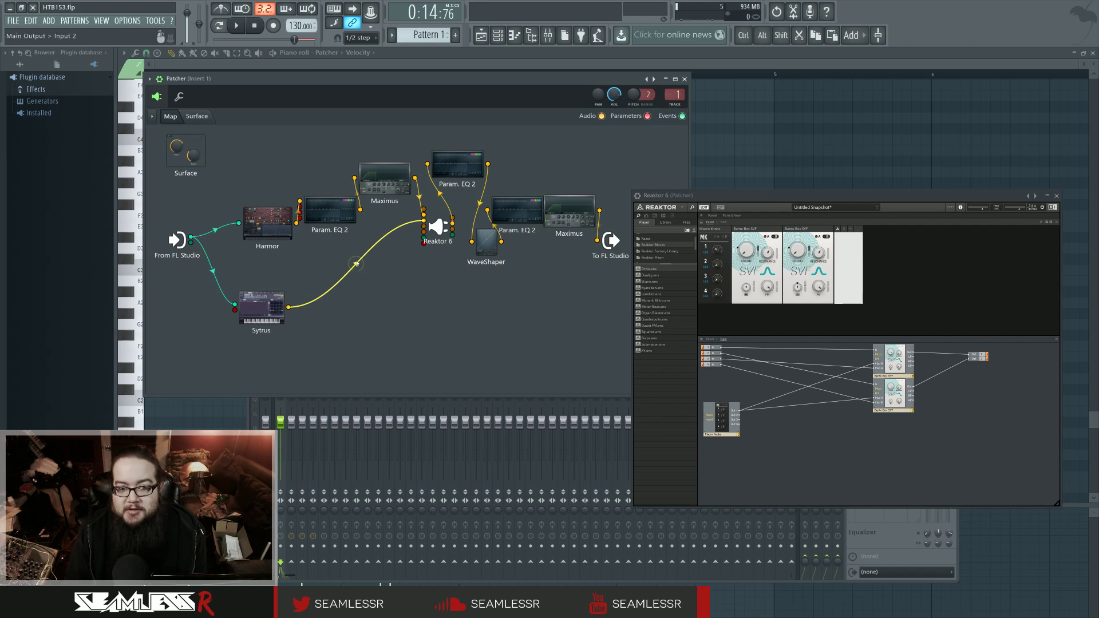
Play the pattern twice to audition the Sytrus signal feeding the second input of Reaktor 6
key(space)
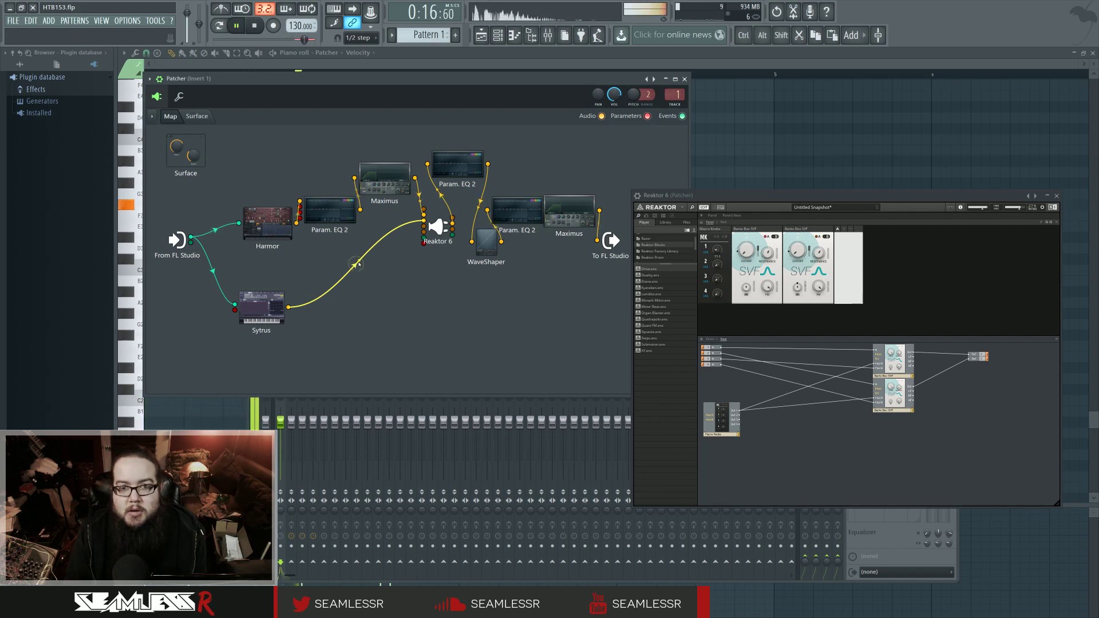
key(space)
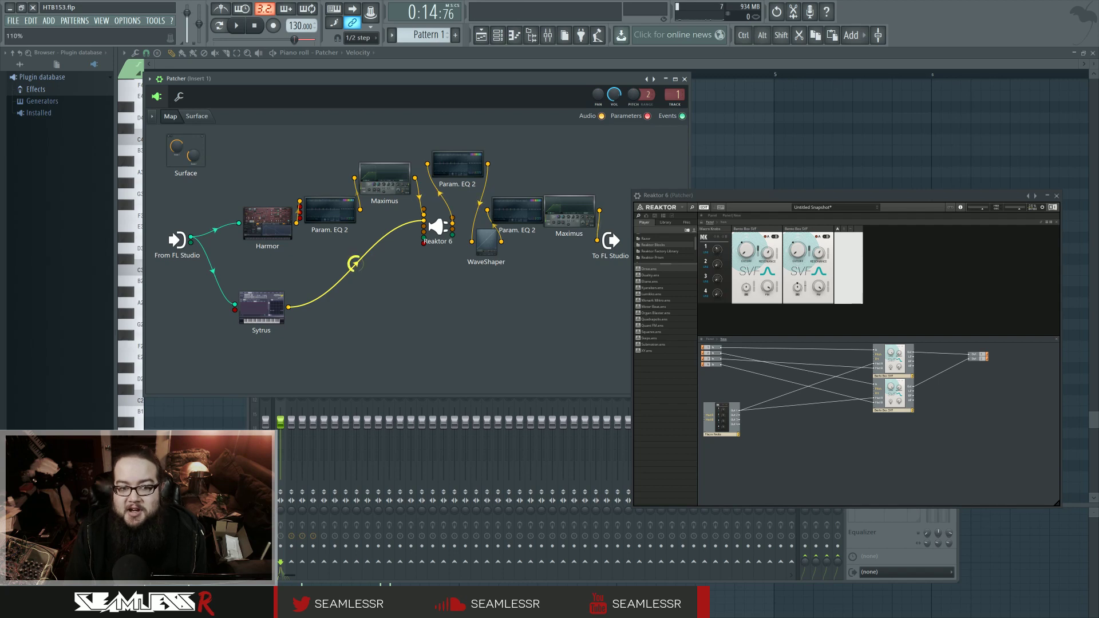
key(space)
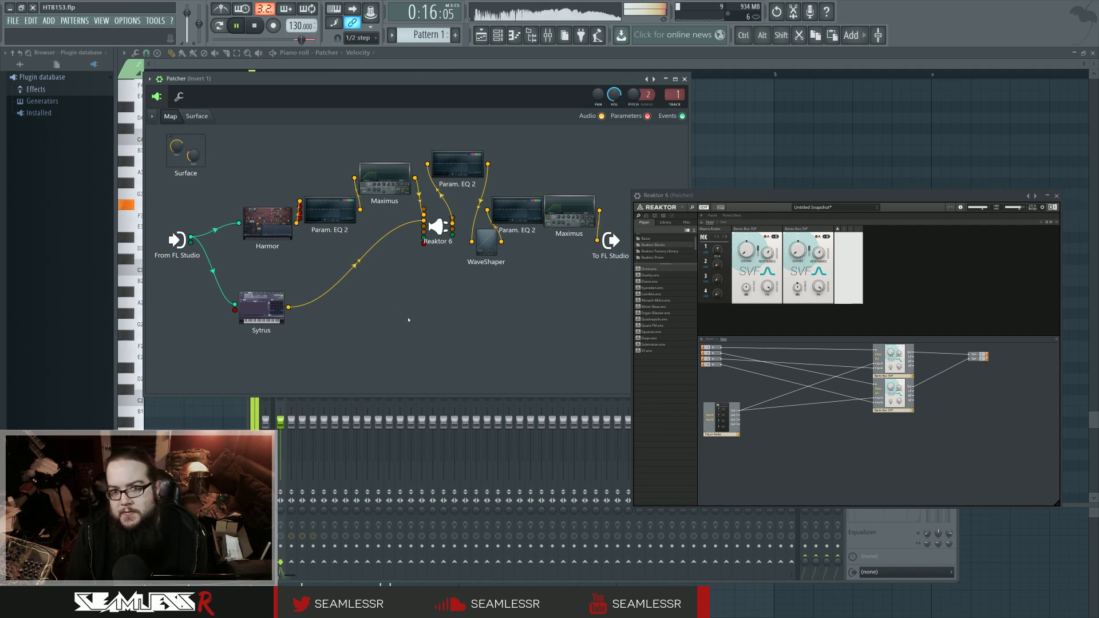
key(space)
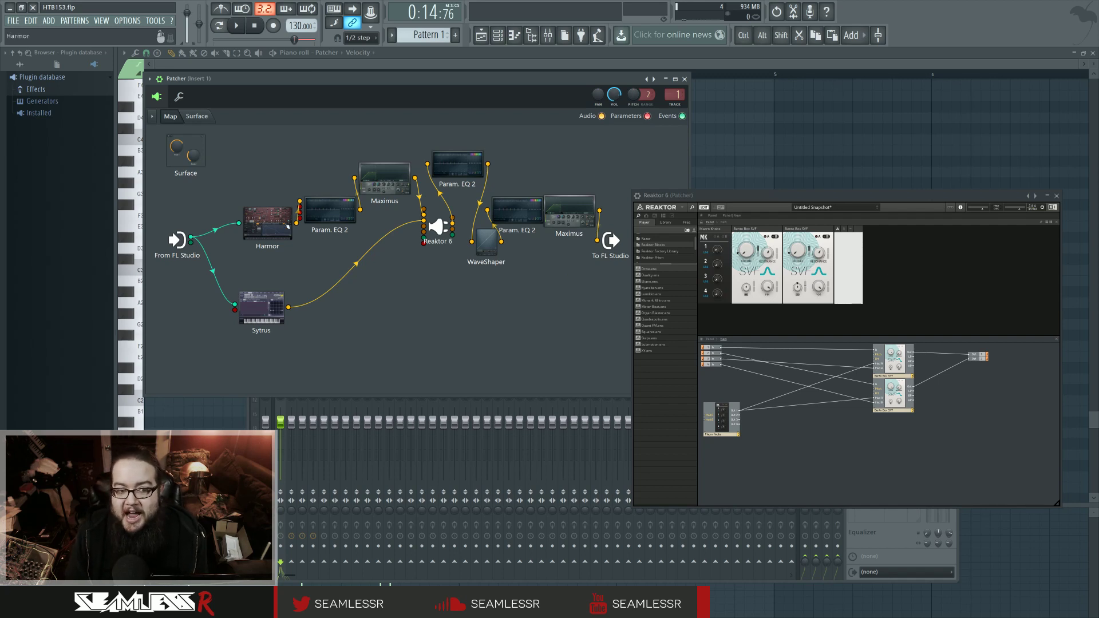
Spread out the Harmor, first Param. EQ 2, Maximus and Sytrus modules on the Patcher map
drag(268, 224, 247, 221)
drag(319, 216, 357, 186)
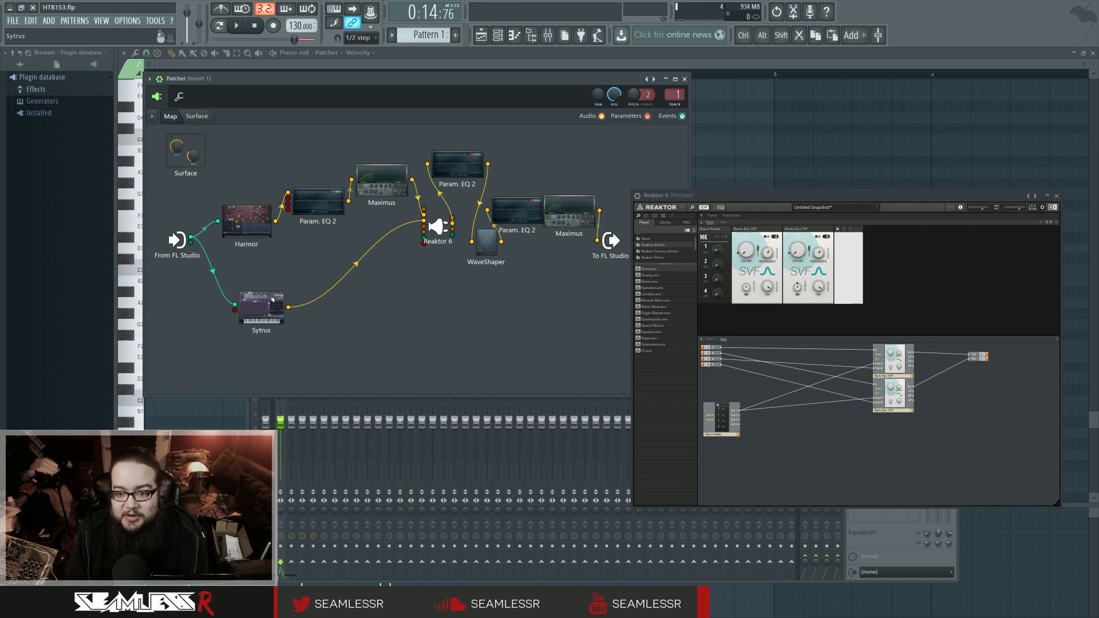
drag(266, 299, 265, 298)
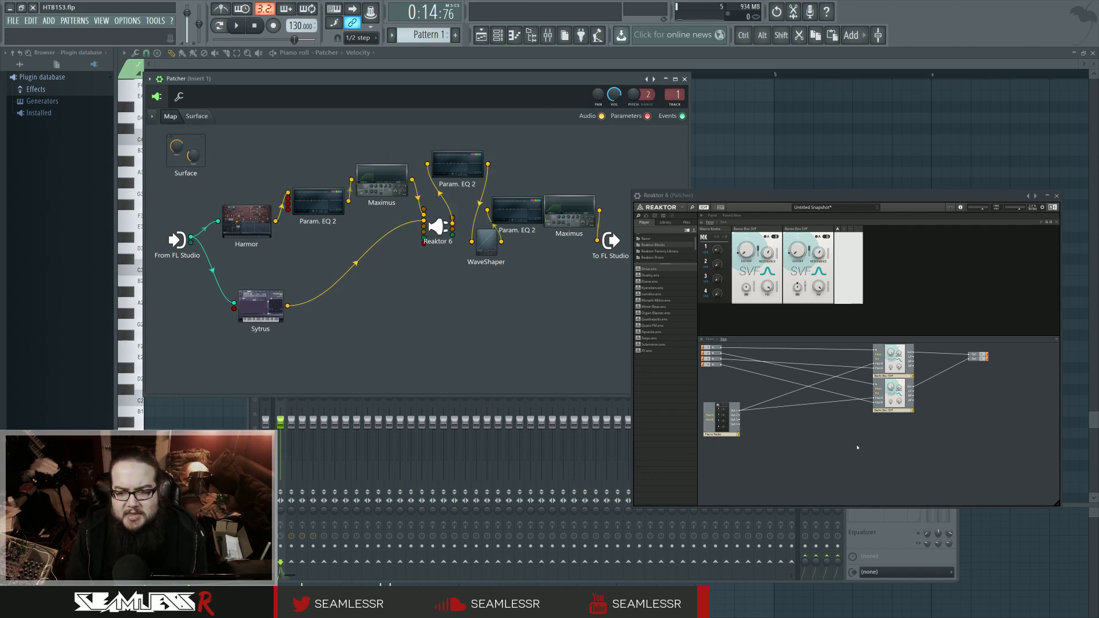
Open the Sytrus plugin for a quick look and close its window
double_click(263, 303)
click(438, 131)
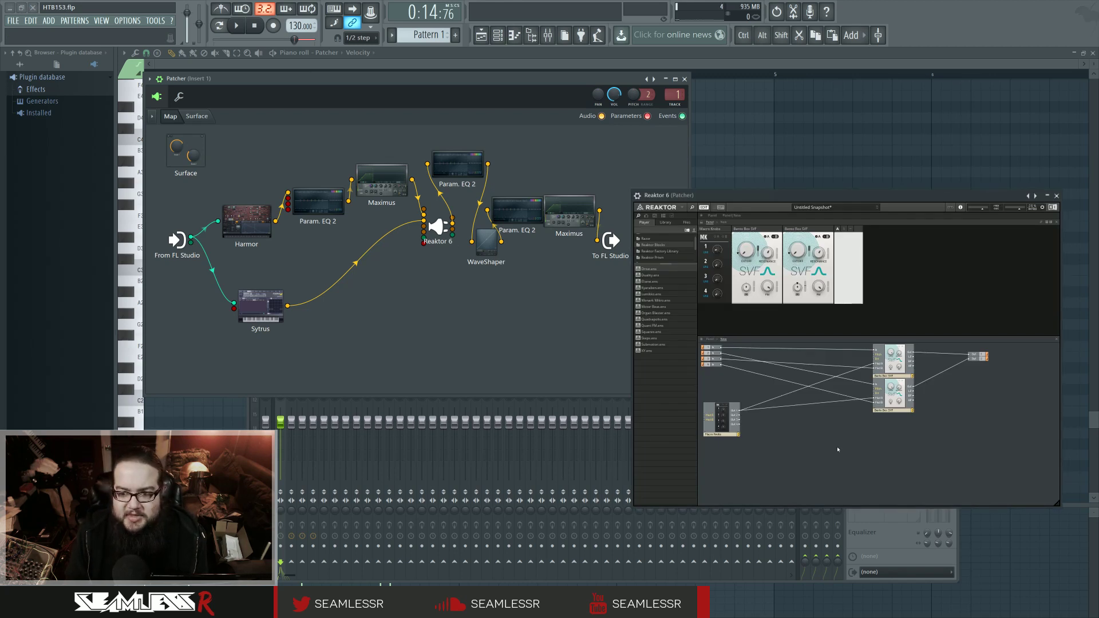
Browse the Reaktor Blocks library with an enlarged folder list, viewing the Driver, West Coast, Rounds and Util folders
drag(814, 201, 813, 198)
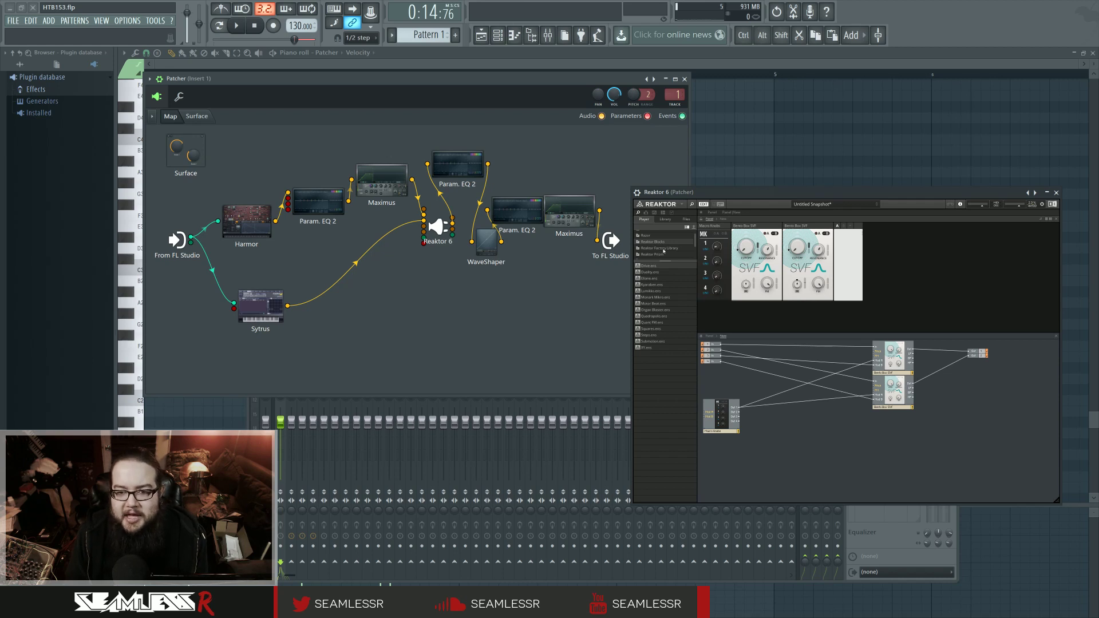
click(666, 221)
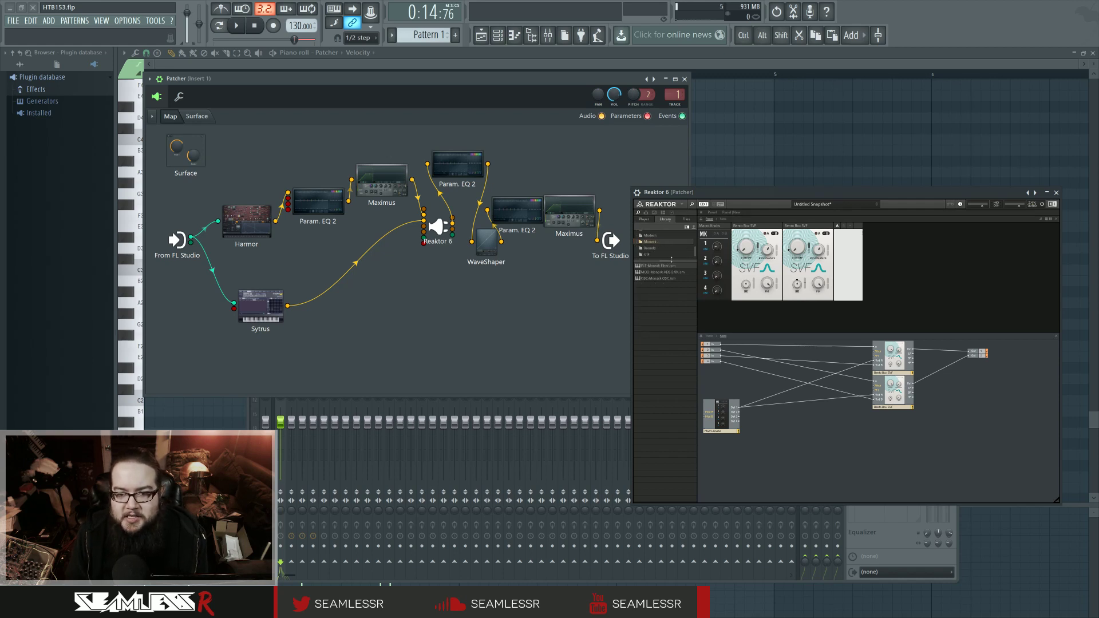
drag(672, 260, 674, 318)
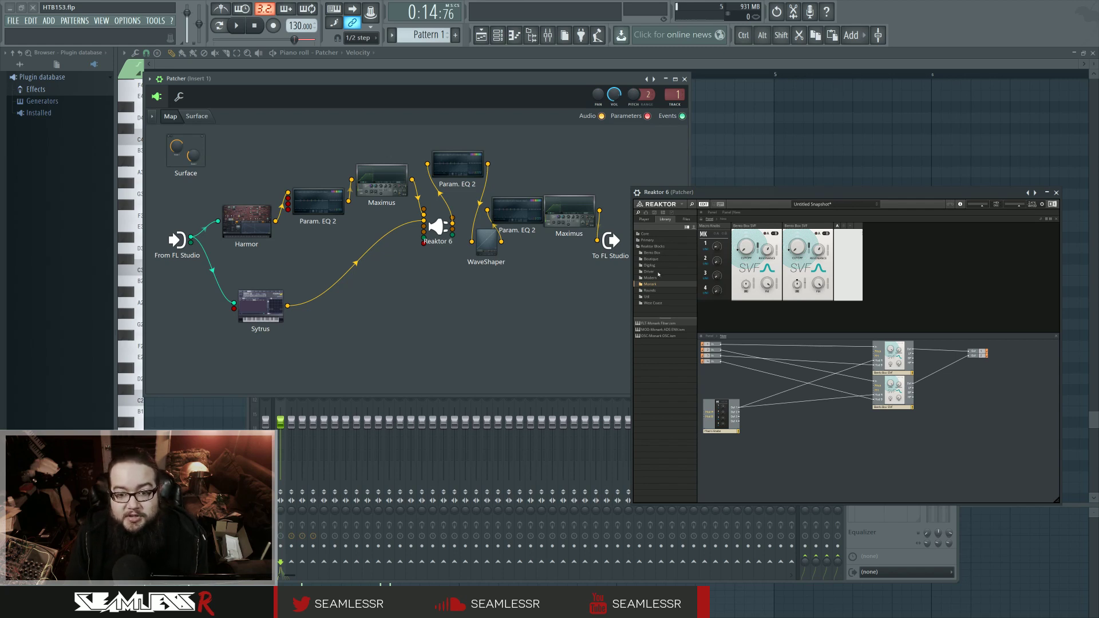
click(653, 272)
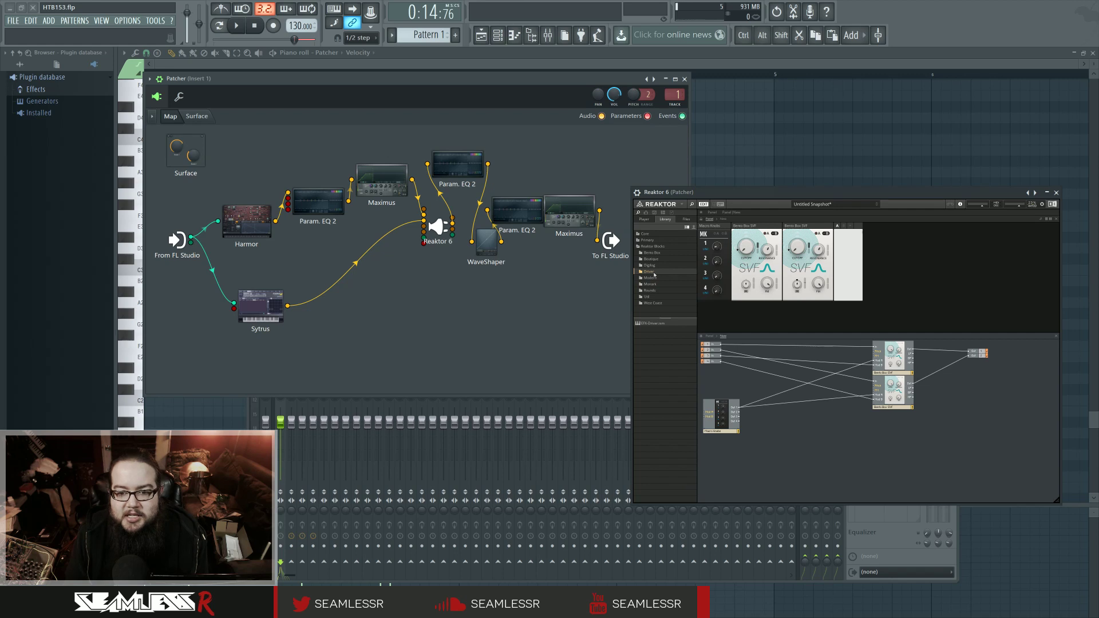
click(656, 303)
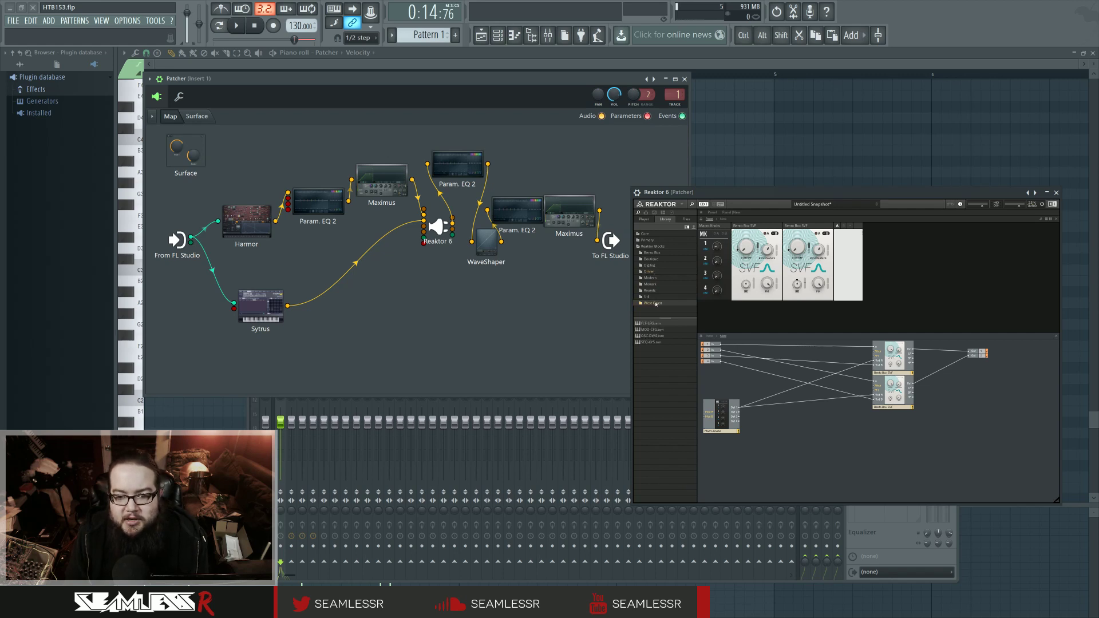
click(654, 297)
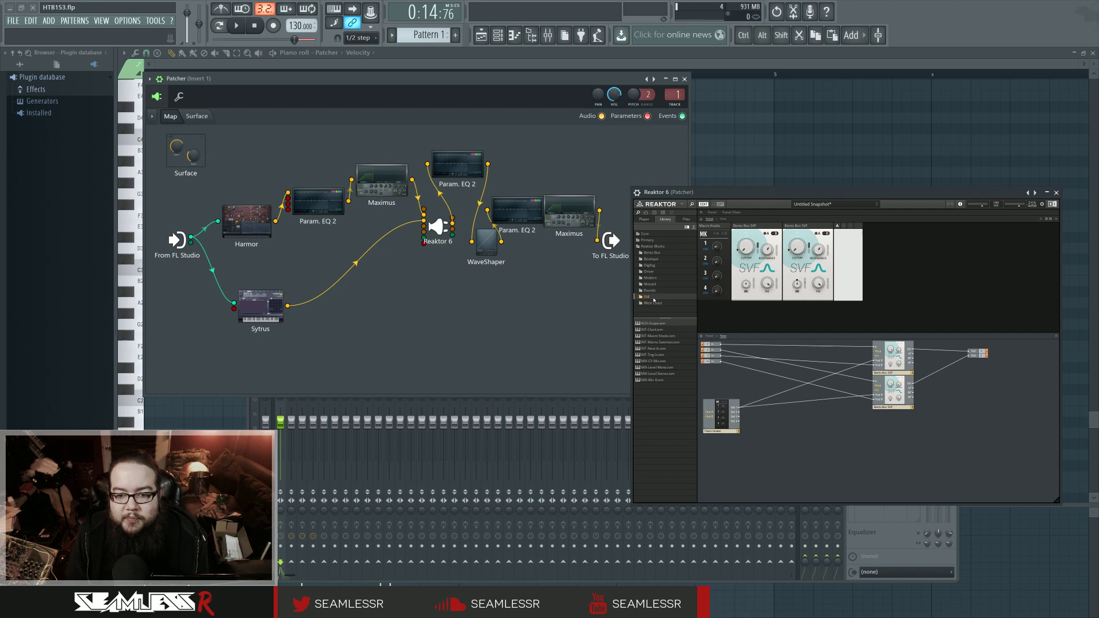
click(656, 290)
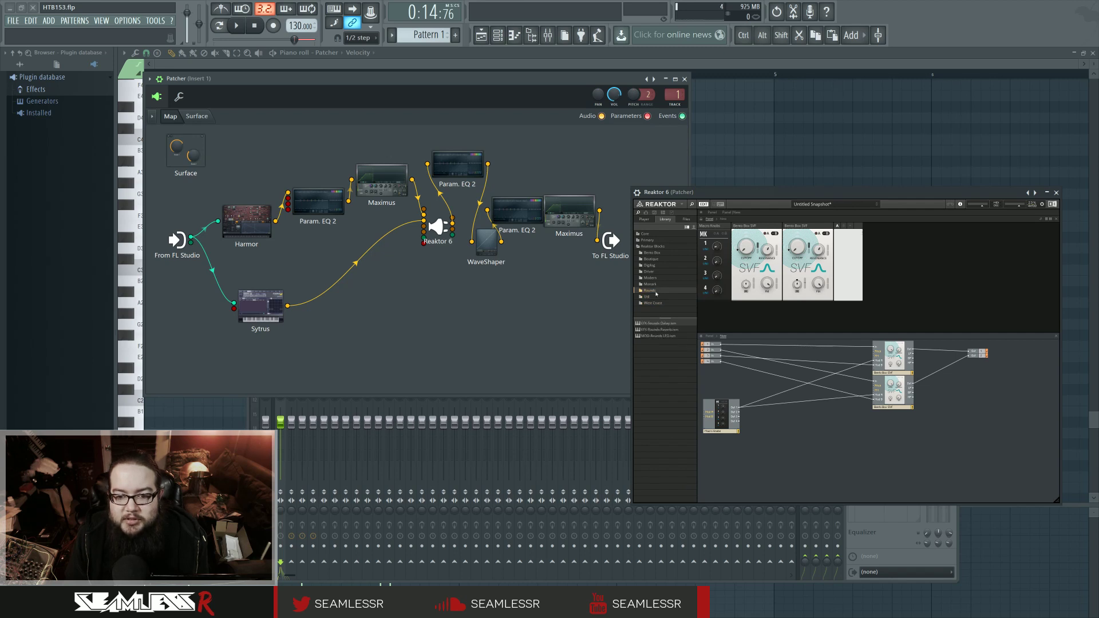
click(657, 298)
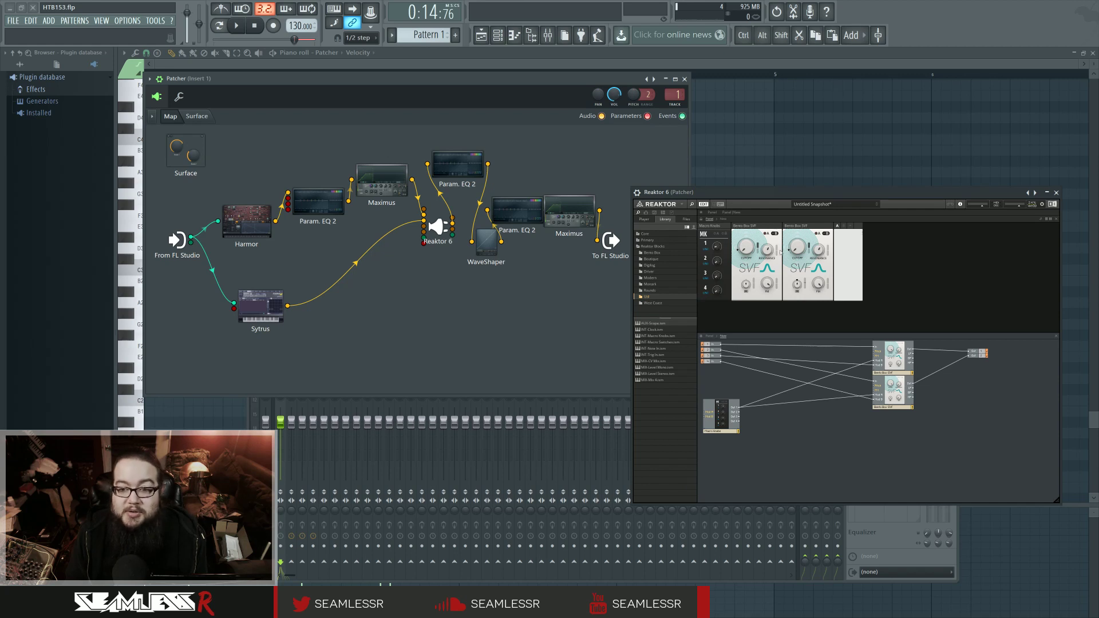
click(768, 233)
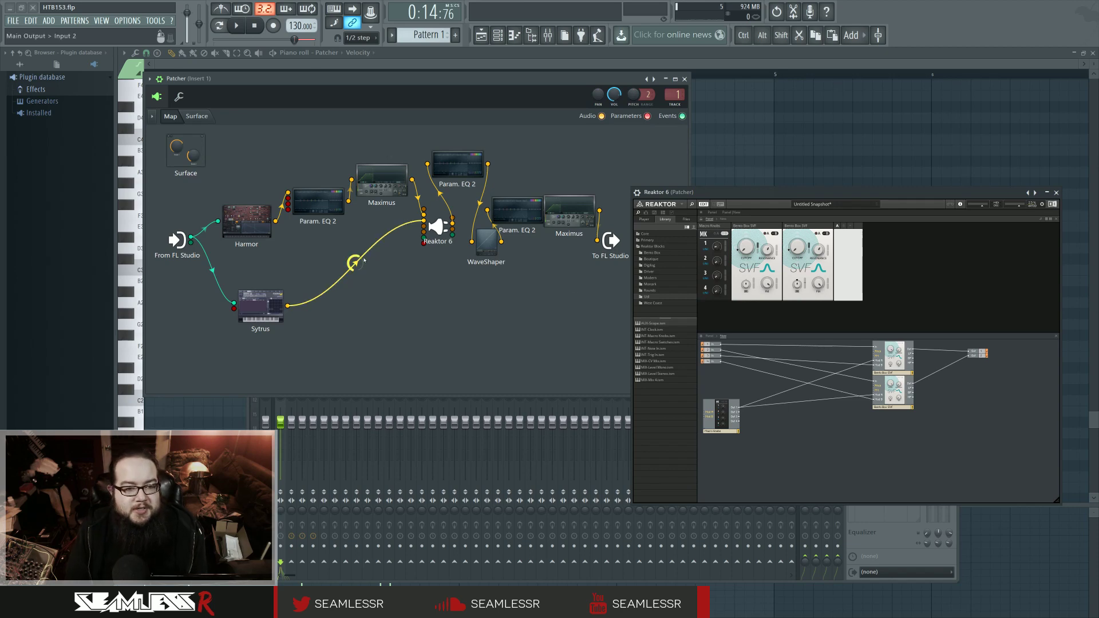
Open the Harmor plugin to view its settings and close its window
click(235, 215)
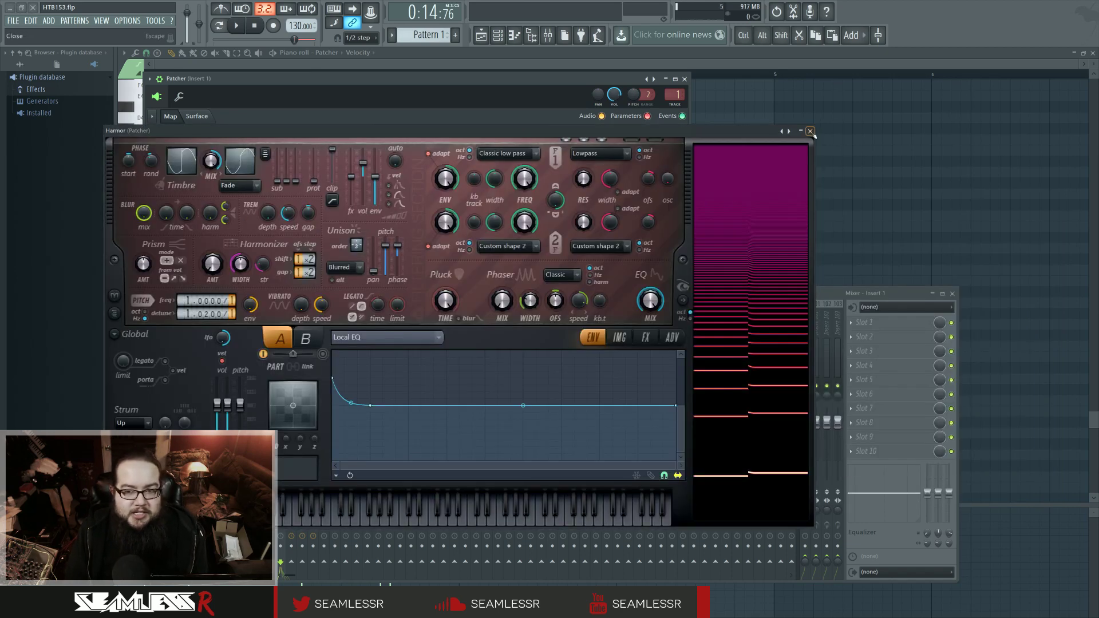
click(812, 130)
Move the Patcher window towards the middle of the workspace and widen it
drag(540, 92, 693, 144)
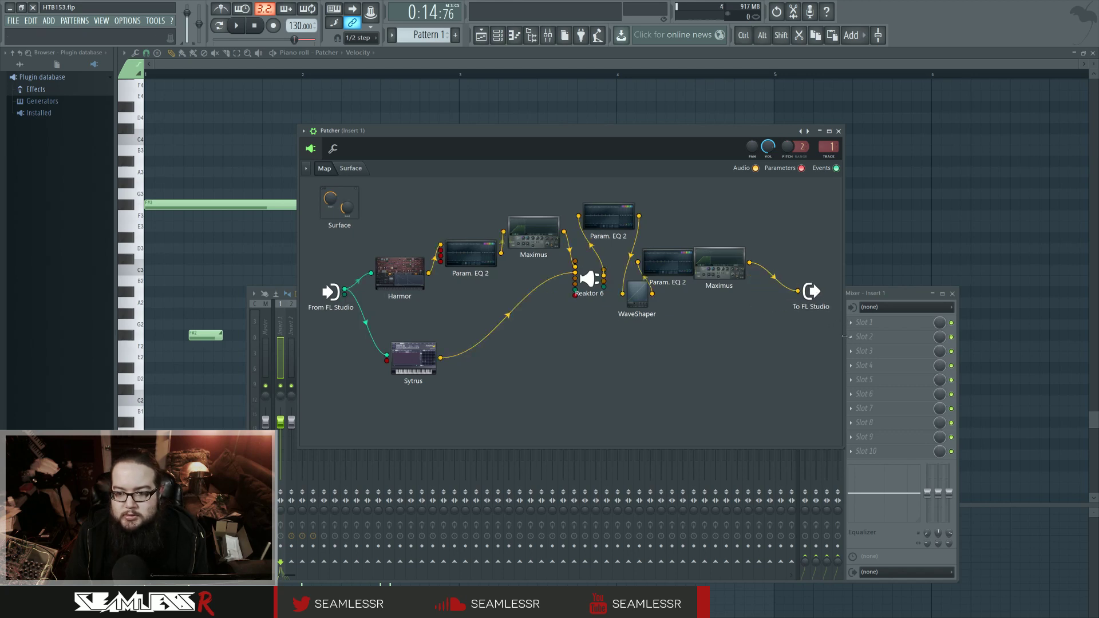
drag(844, 323, 1008, 323)
Reposition the To FL Studio output node and connect Harmor's audio output directly to it
drag(816, 291, 829, 338)
drag(430, 273, 904, 302)
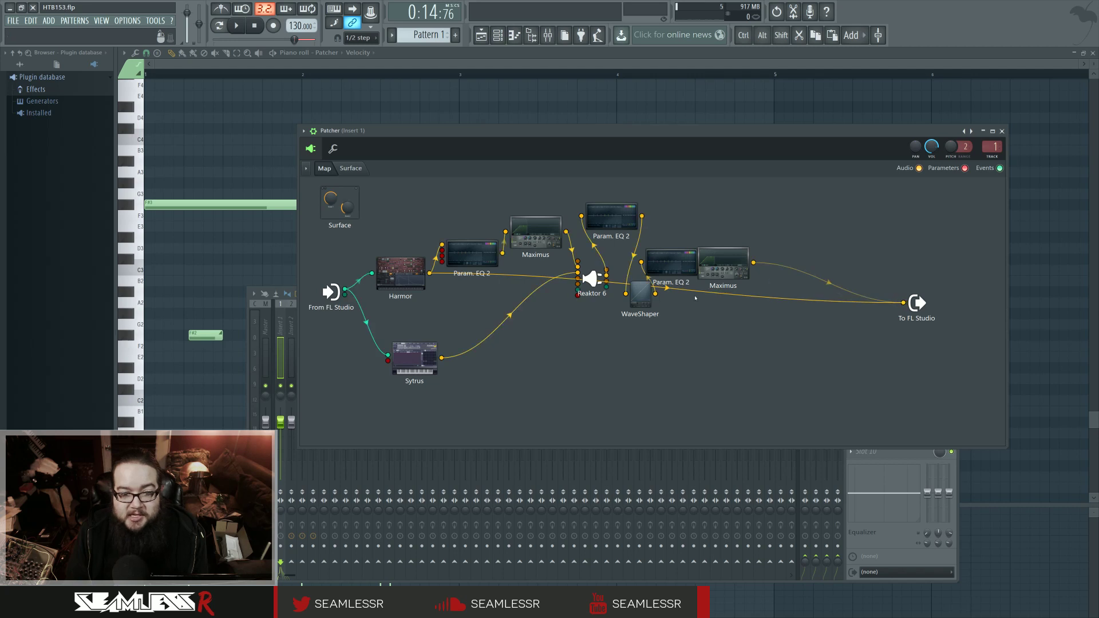
Play the pattern twice to hear Harmor routed directly to the output
key(space)
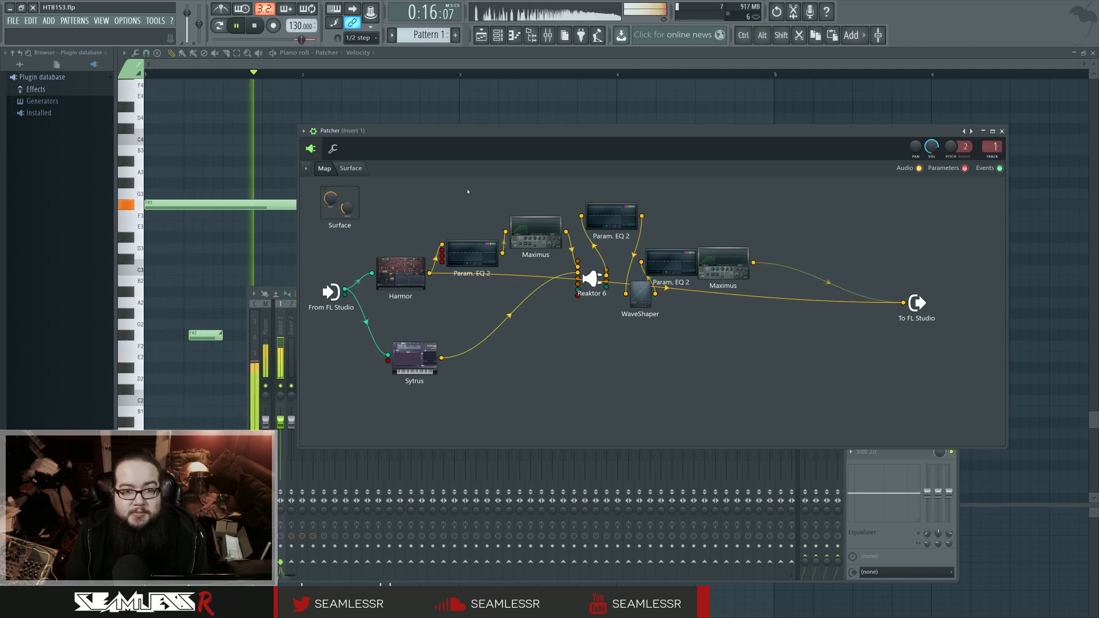
key(space)
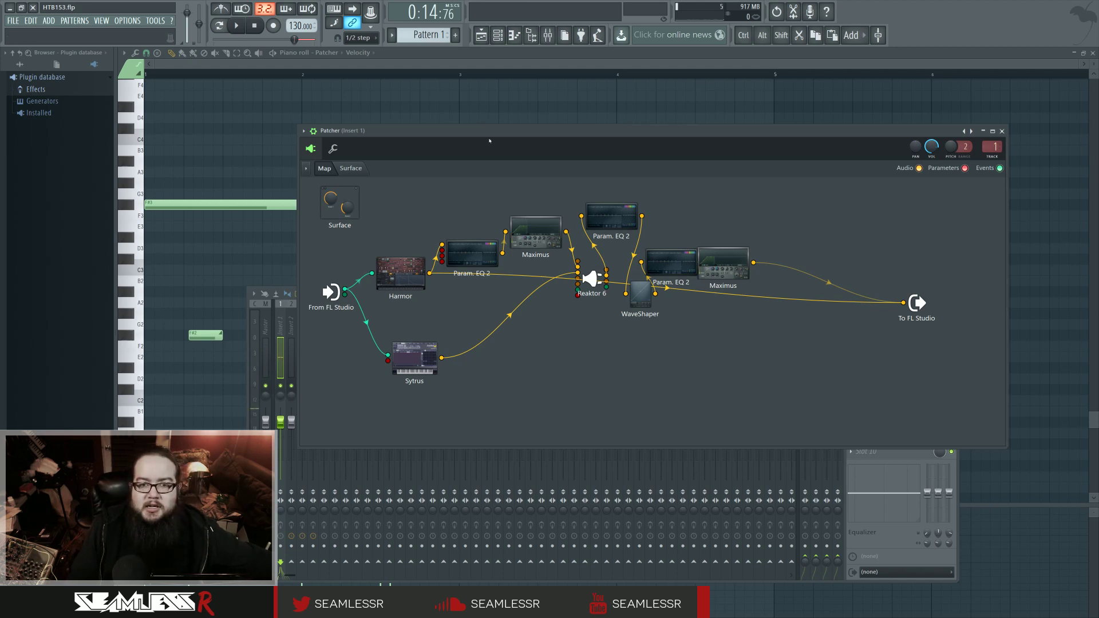
key(space)
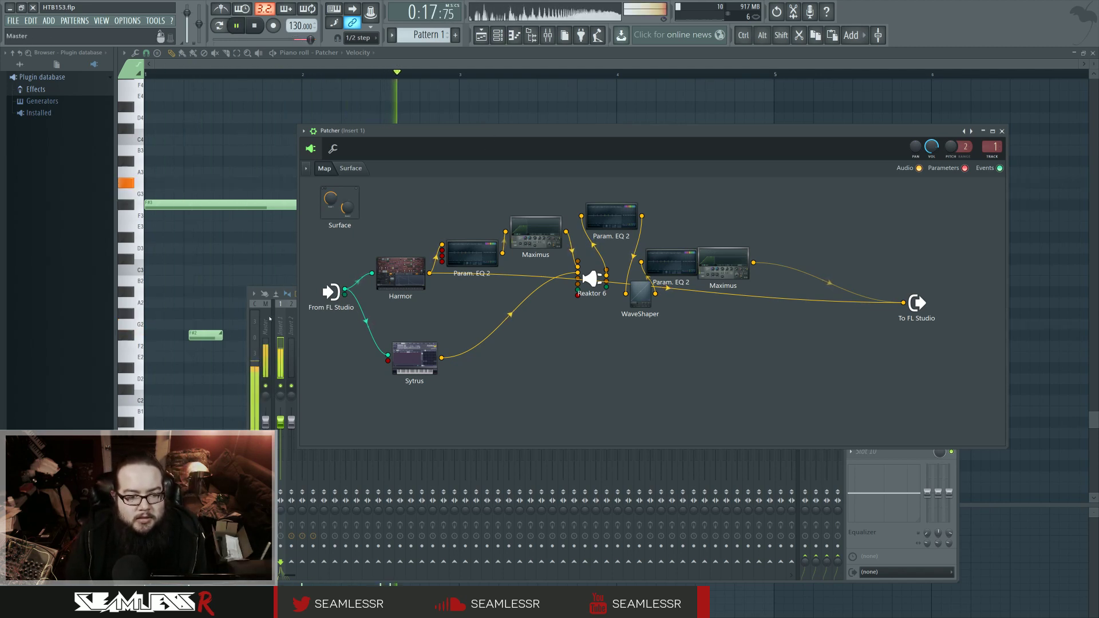
key(space)
View the Fruity Limiter on the master channel, then play the pattern again with the Patcher window in front
key(F9)
click(875, 451)
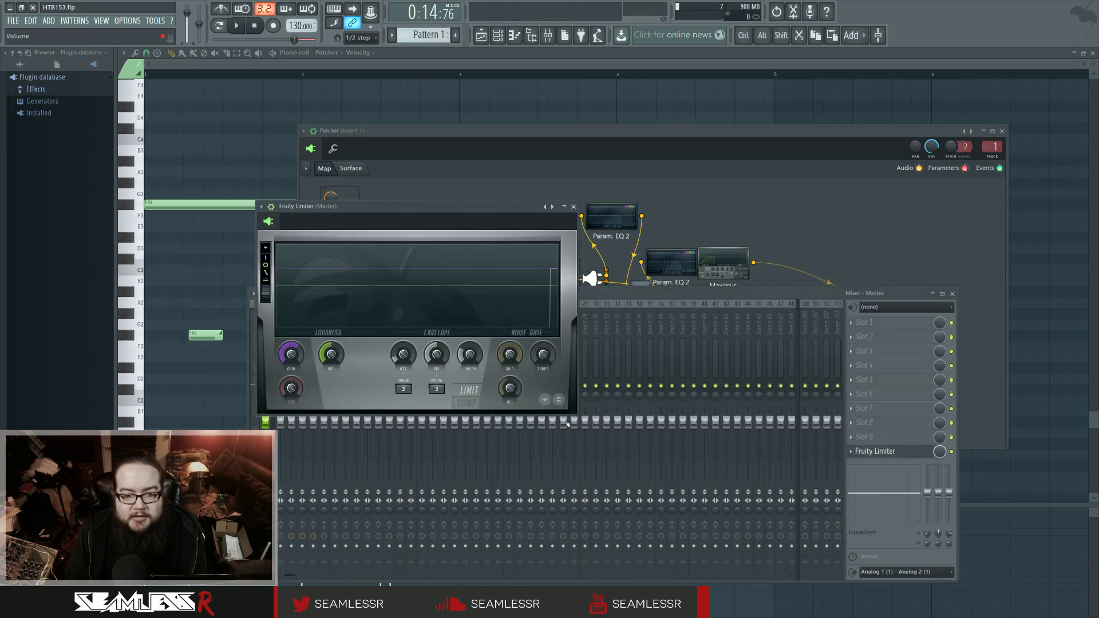
click(574, 206)
key(space)
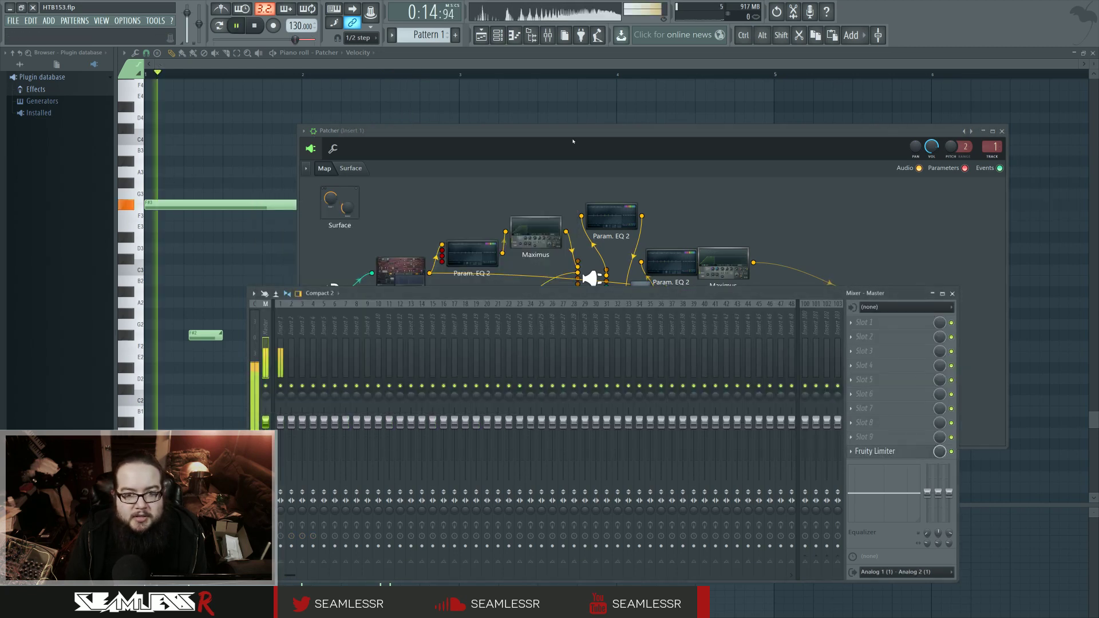
click(576, 139)
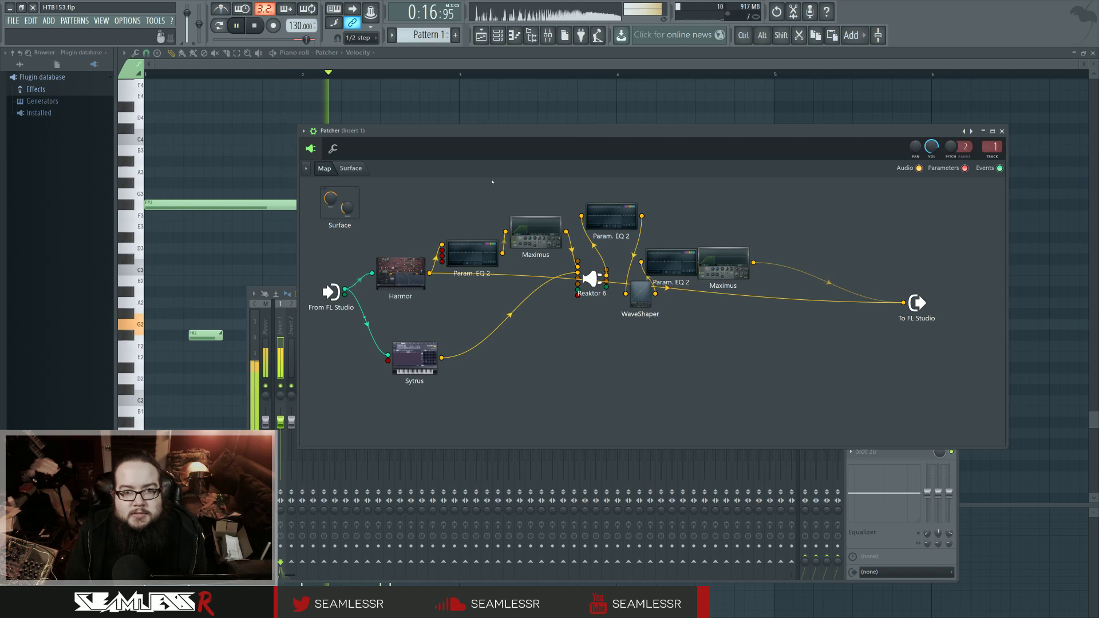
key(space)
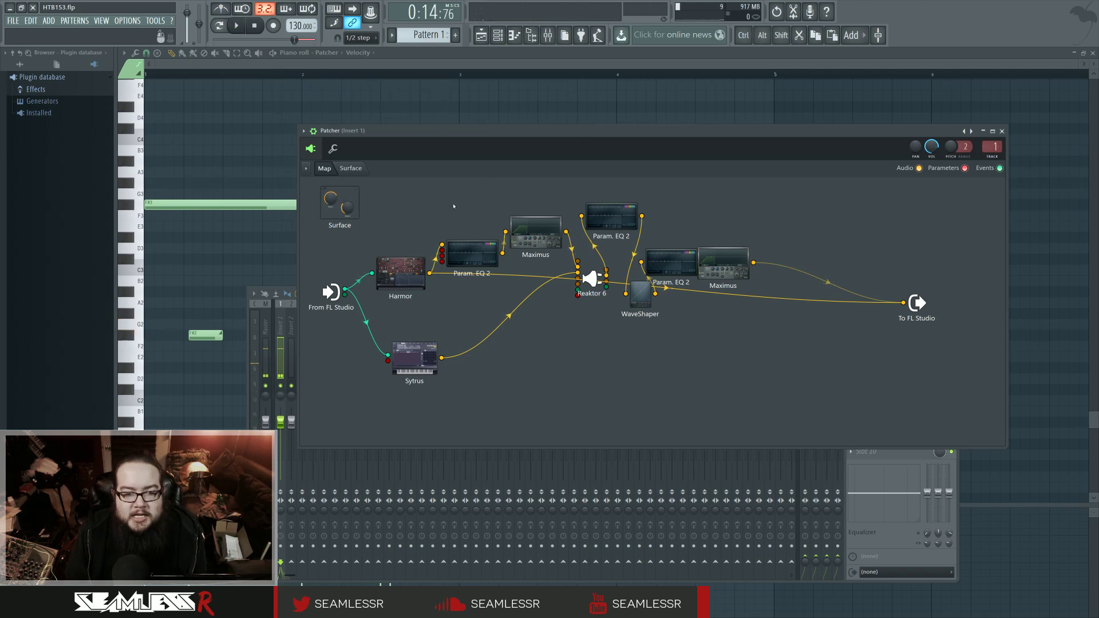
Open Harmor with its Harmonic unison pitch graph displayed and reposition the plugin window over the workspace
click(395, 272)
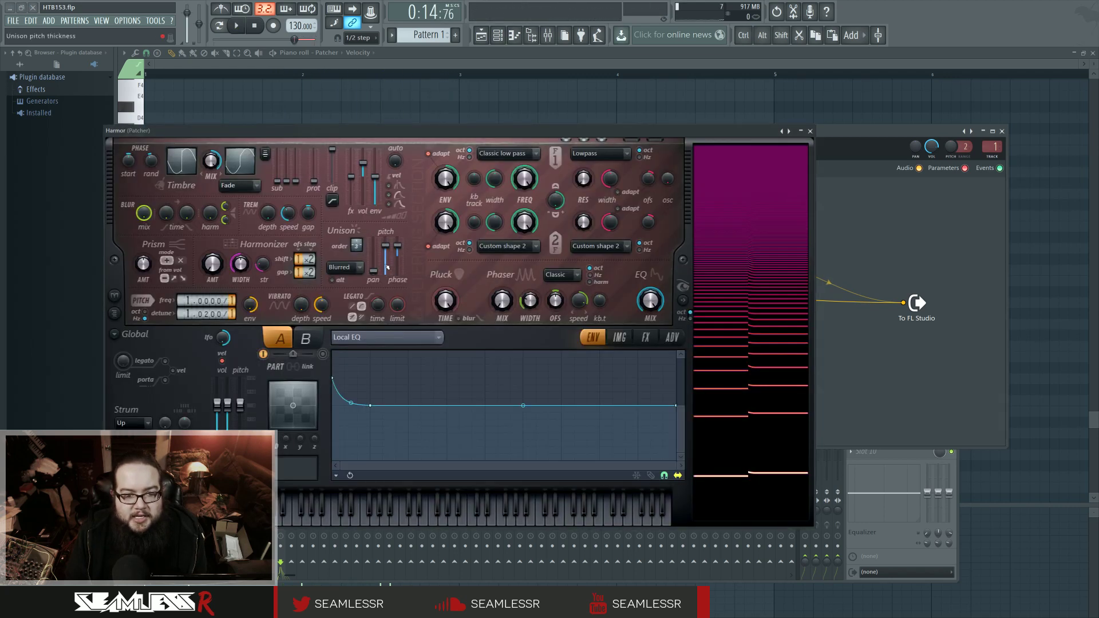
click(393, 337)
click(558, 359)
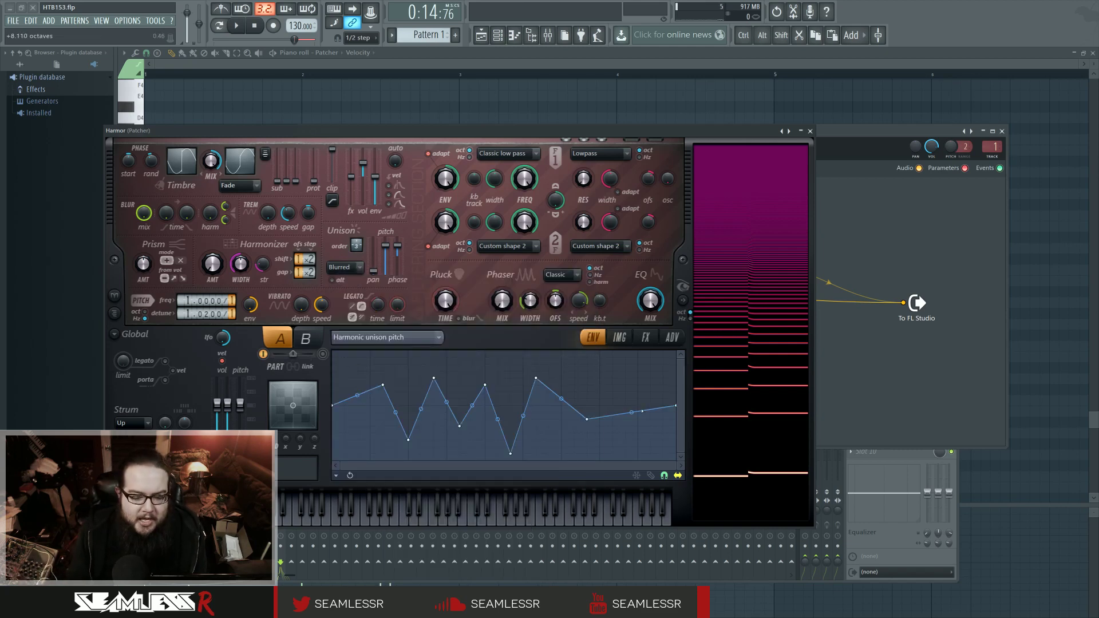
drag(504, 134, 651, 111)
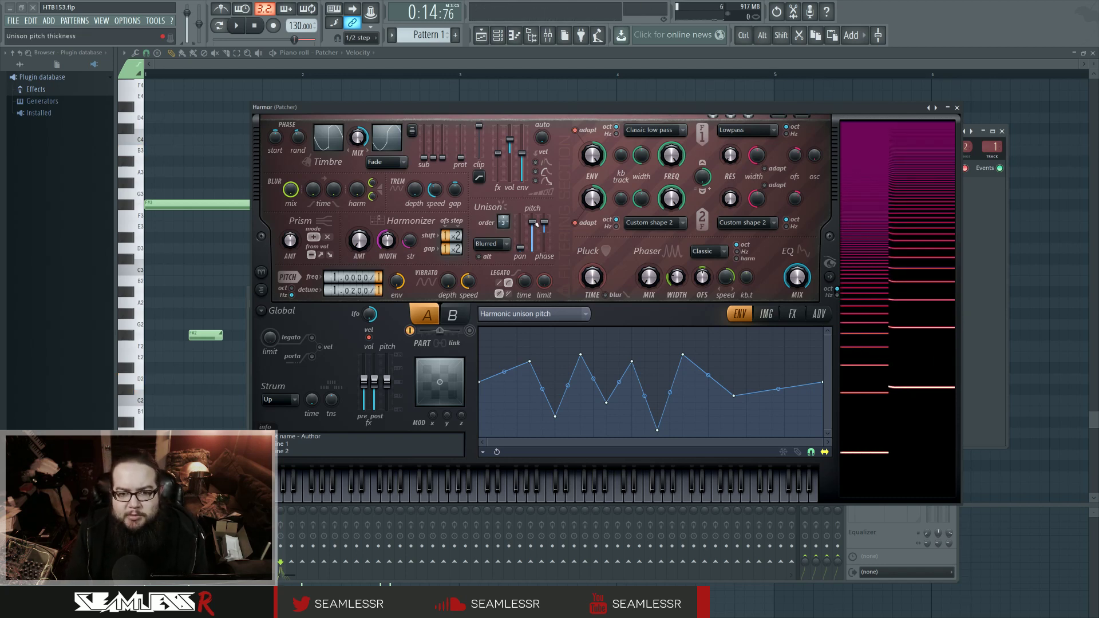
Disable the envelope on Harmor's unison pitch thickness and play the pattern without it
right_click(532, 223)
click(541, 246)
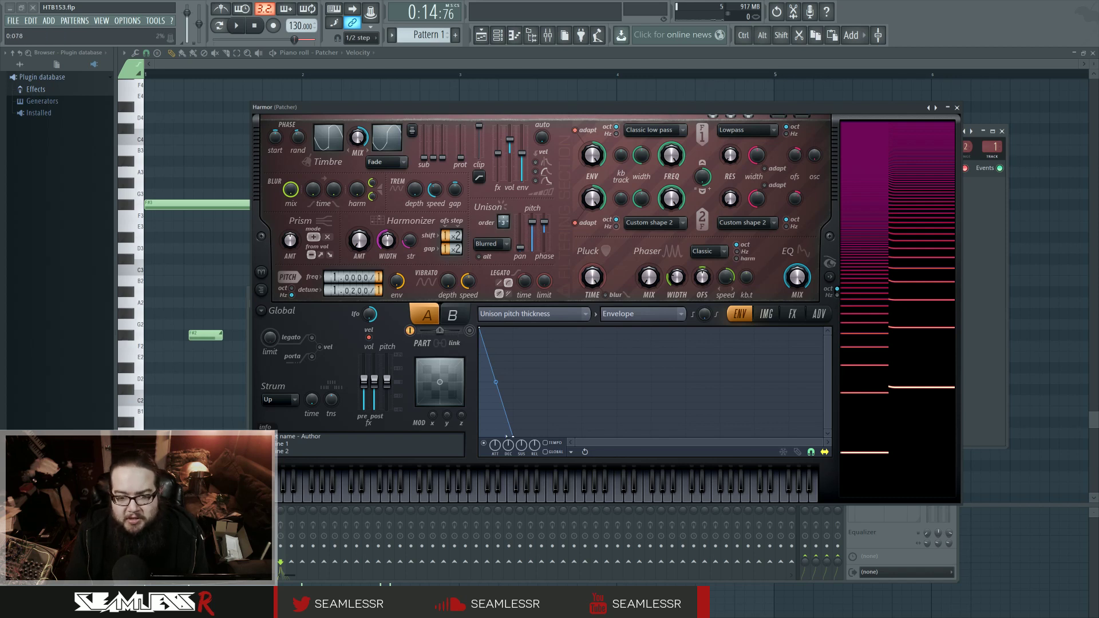
click(484, 443)
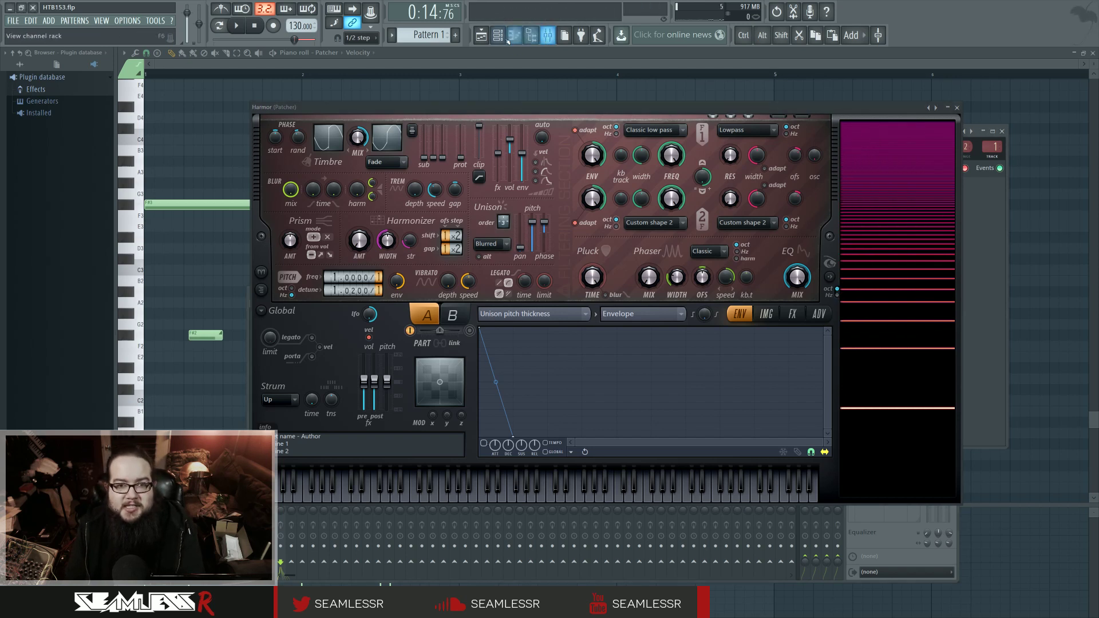
click(957, 108)
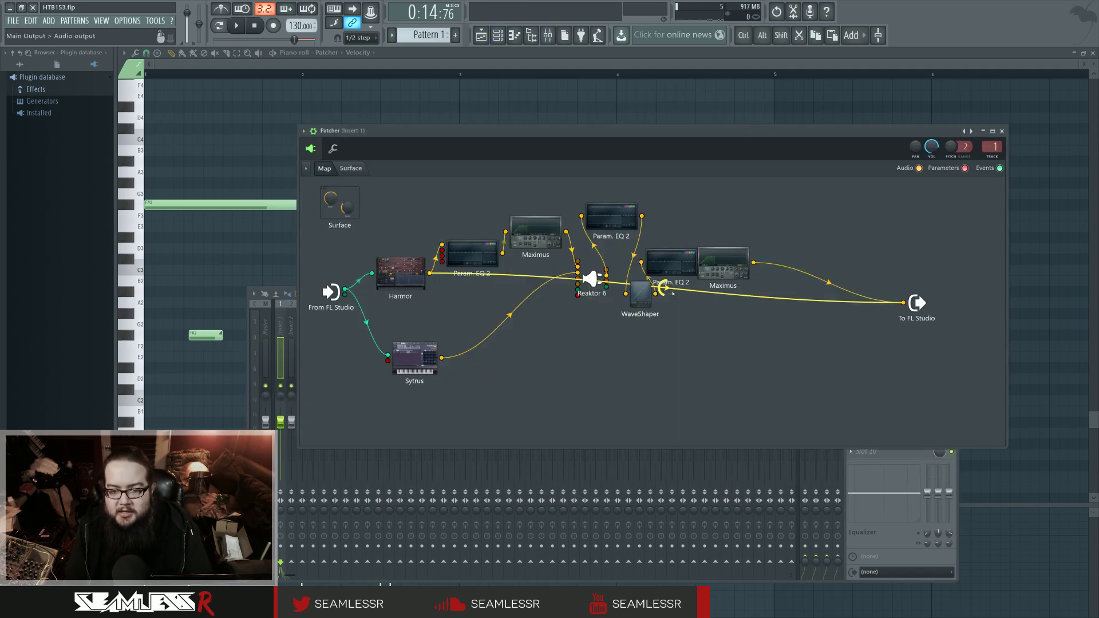
key(space)
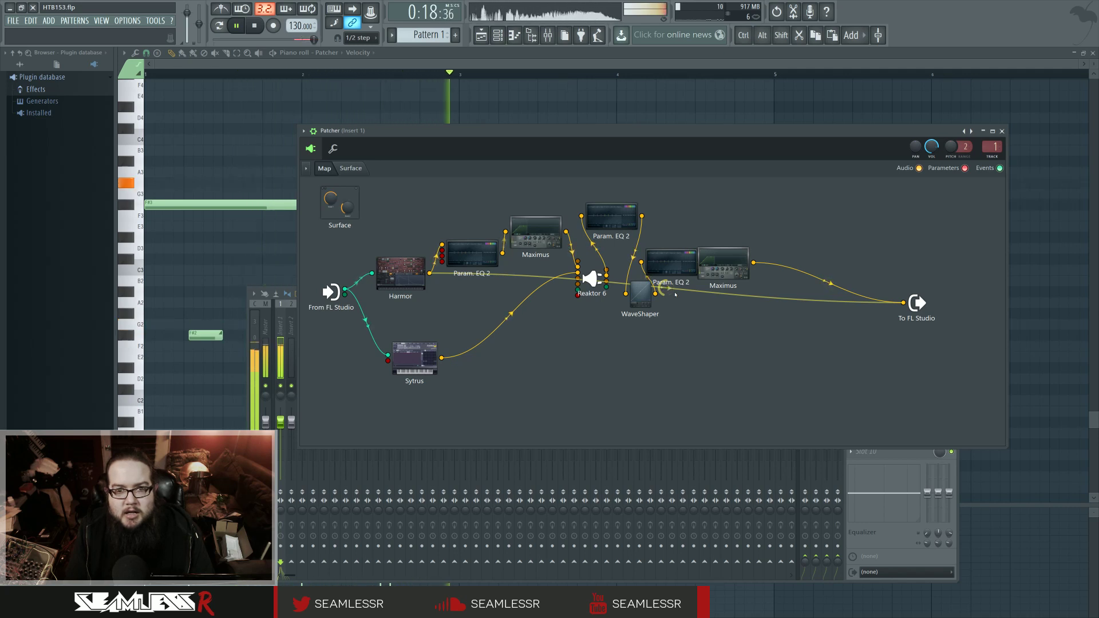
key(space)
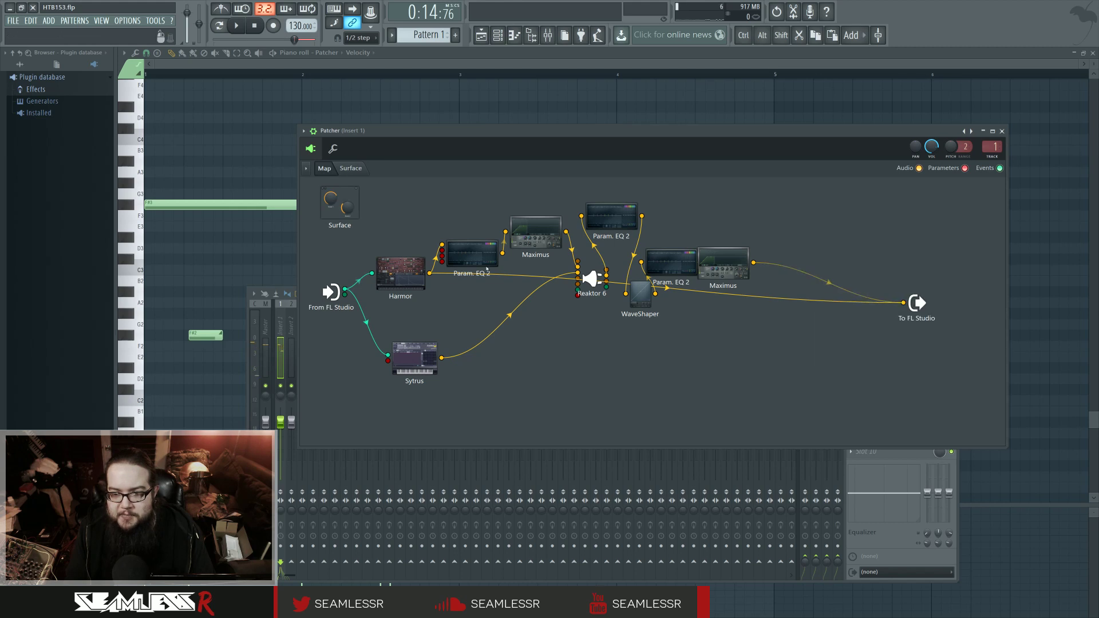
Reopen Harmor's unison pitch thickness articulator and re-enable its envelope
click(403, 271)
right_click(532, 223)
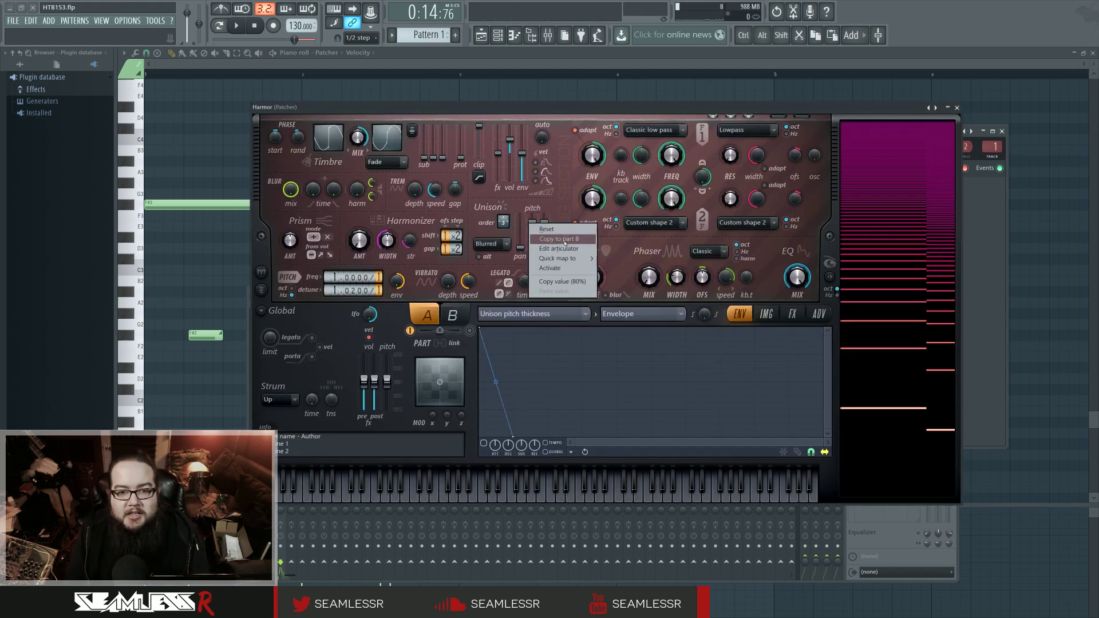
click(566, 249)
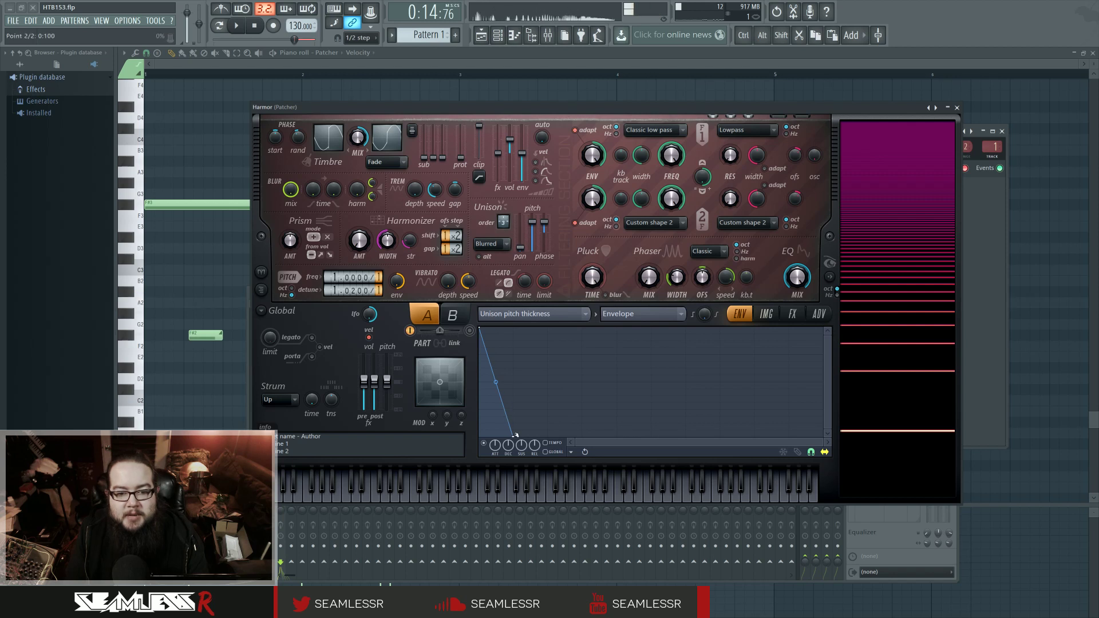
mouse_move(513, 437)
mouse_down()
mouse_move(518, 420)
mouse_move(516, 444)
mouse_up()
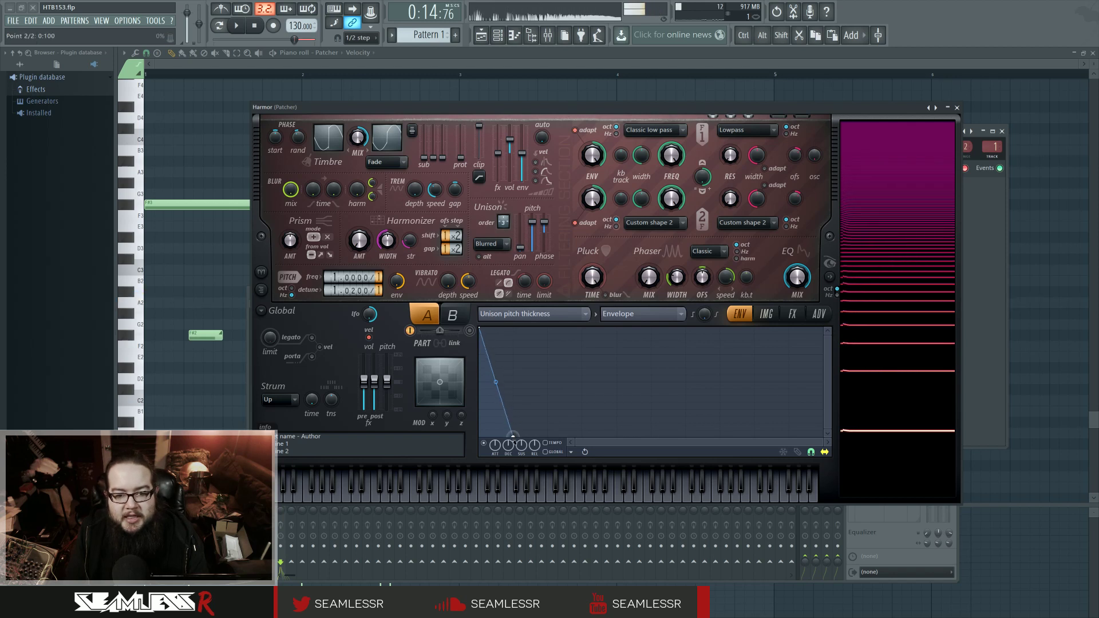
Copy Harmor's unison phase value, try other slider positions and paste the copied 80% back
right_click(545, 227)
click(594, 284)
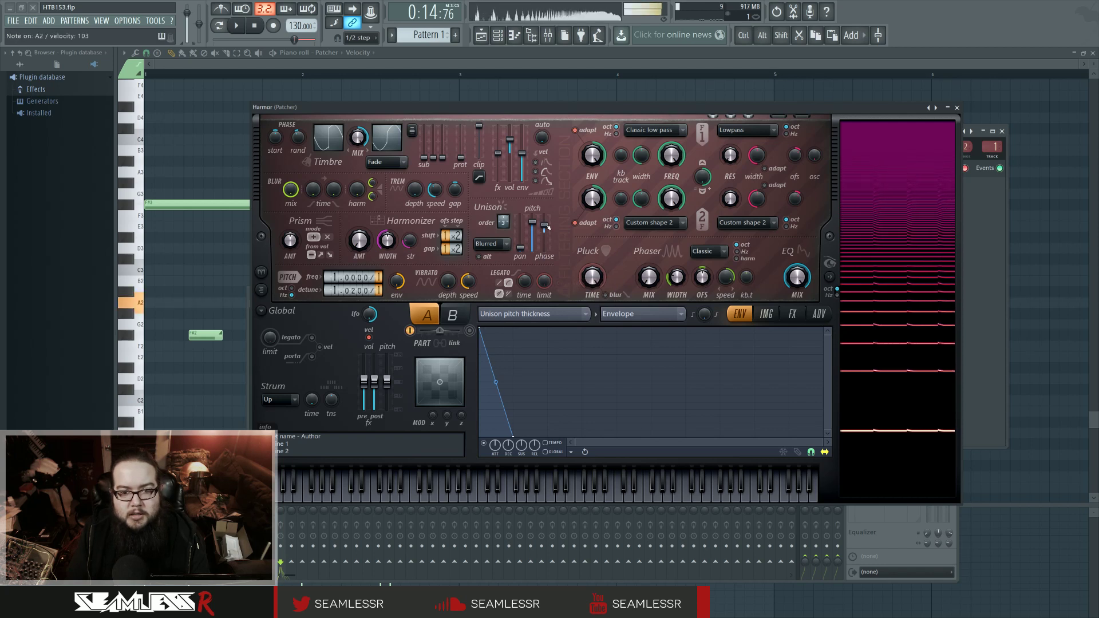
drag(548, 227, 548, 222)
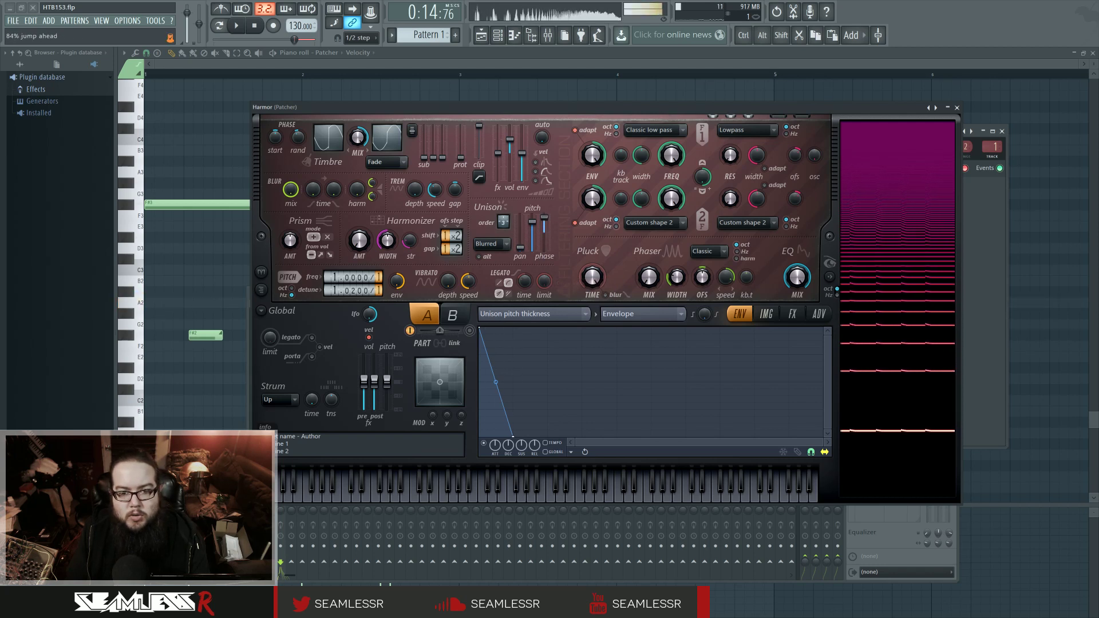
right_click(544, 221)
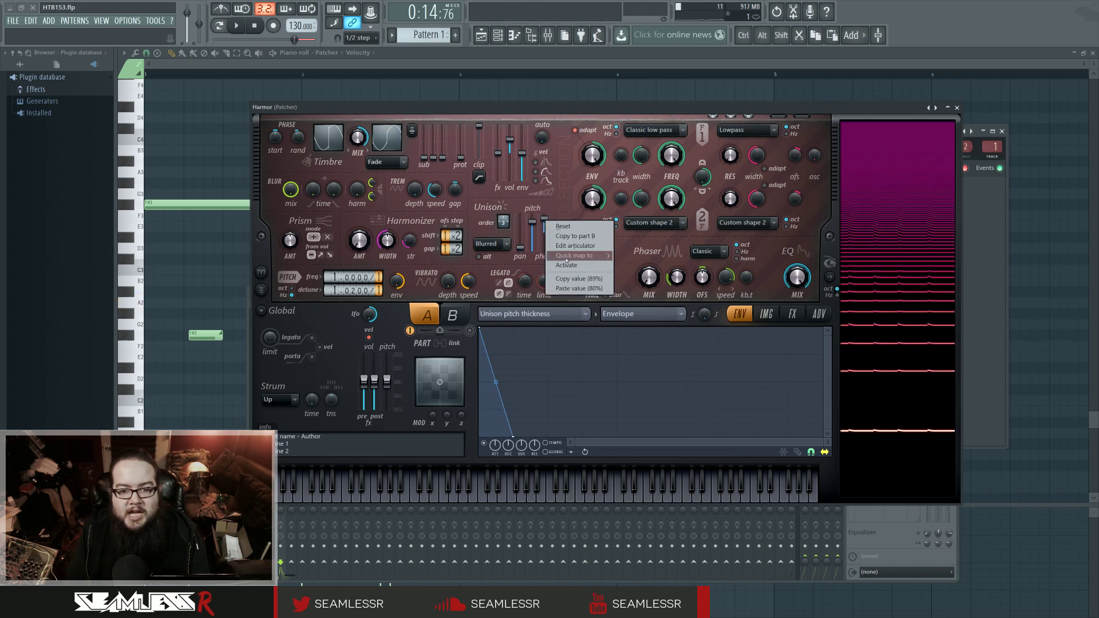
click(579, 288)
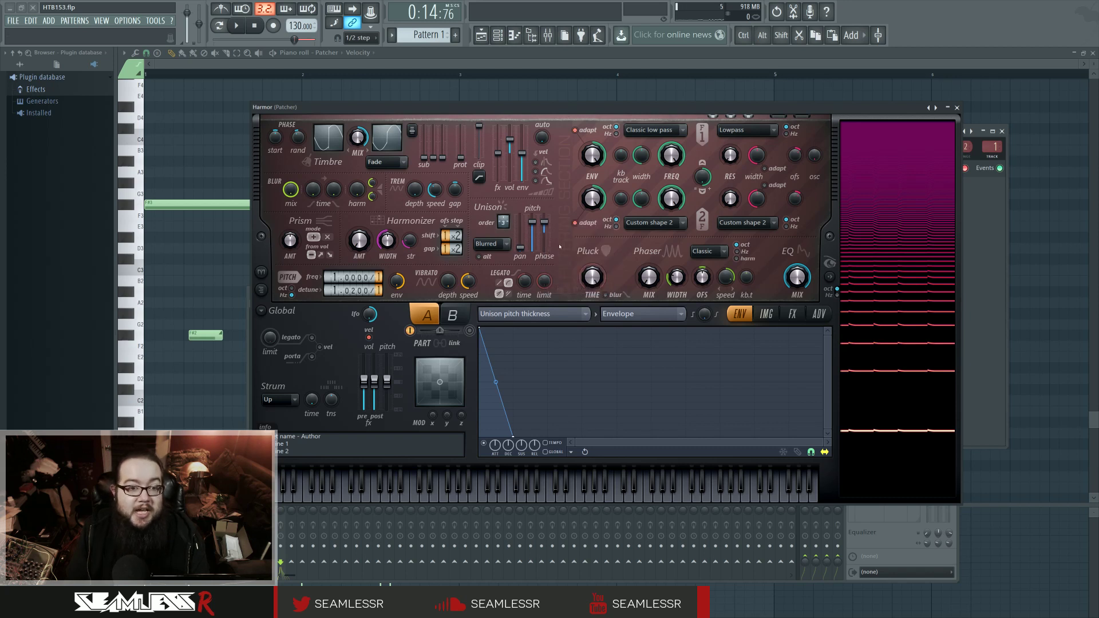
View Harmor's FX settings, then examine the first Param. EQ 2 after Harmor while the pattern plays
click(792, 314)
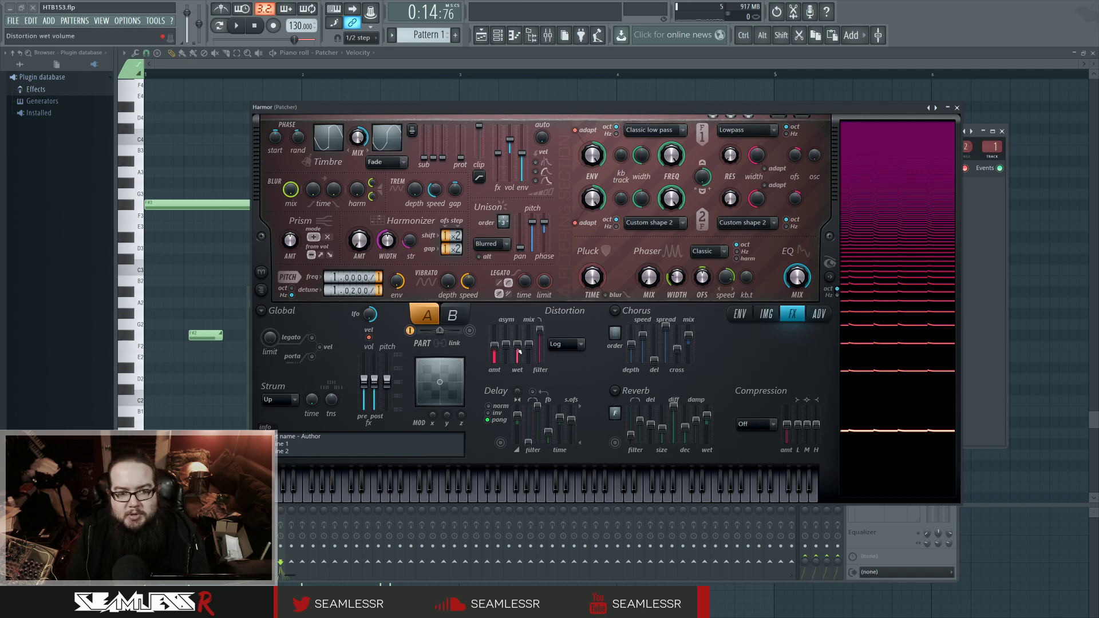
click(957, 108)
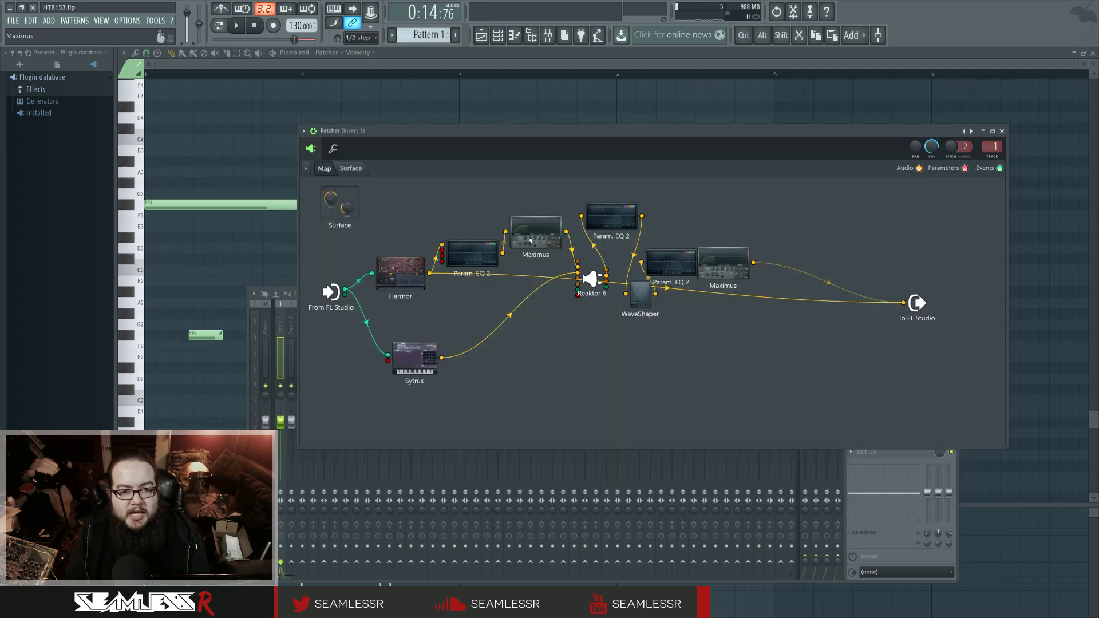
click(484, 252)
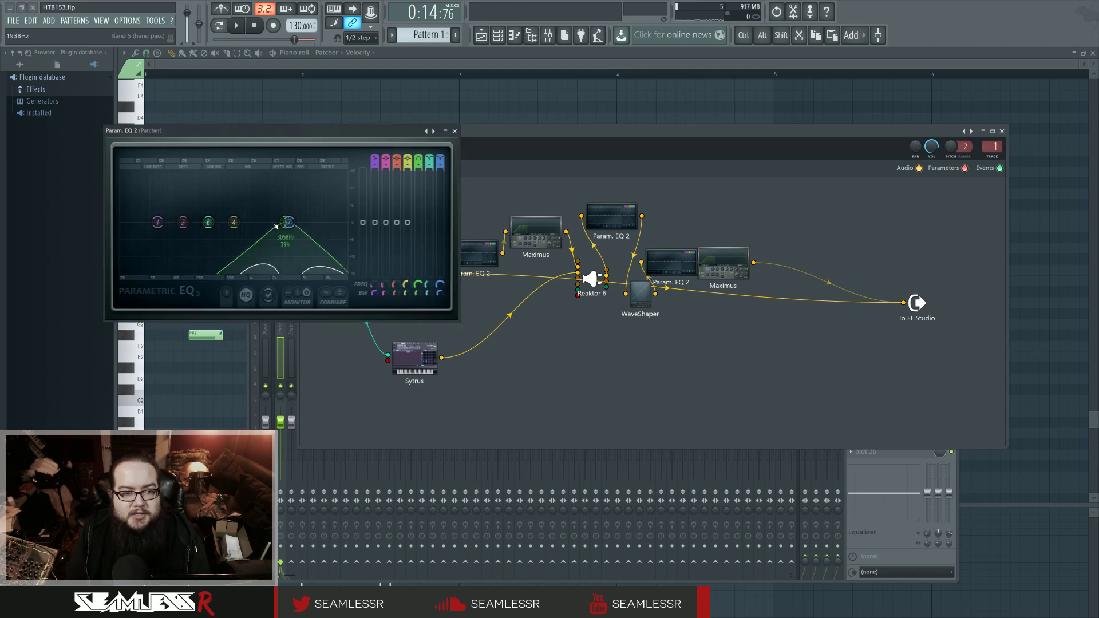
key(space)
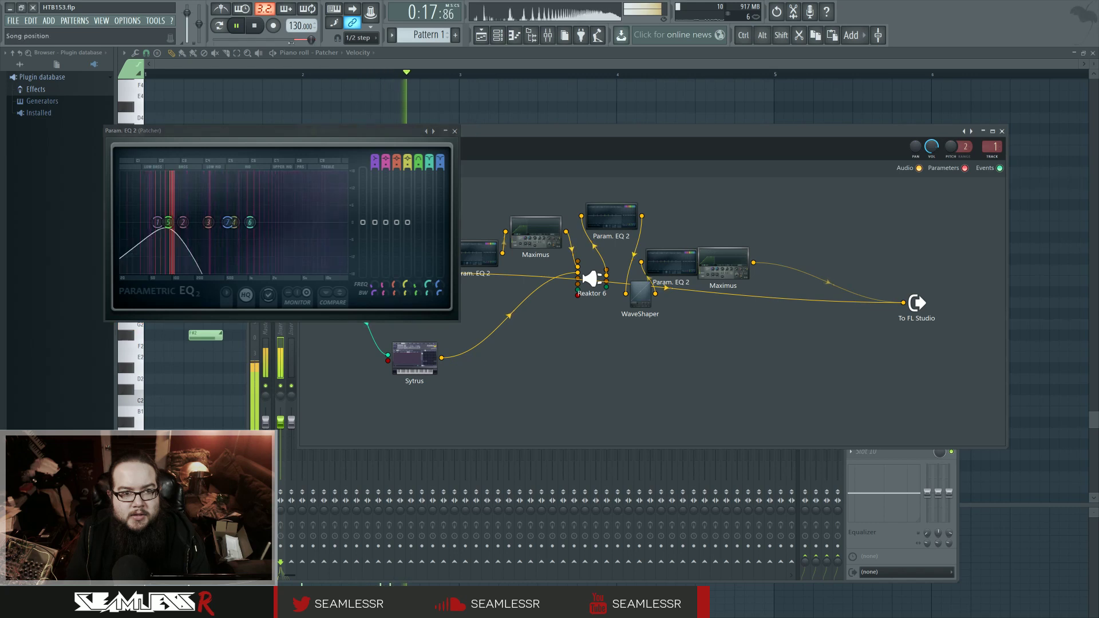
key(space)
click(454, 131)
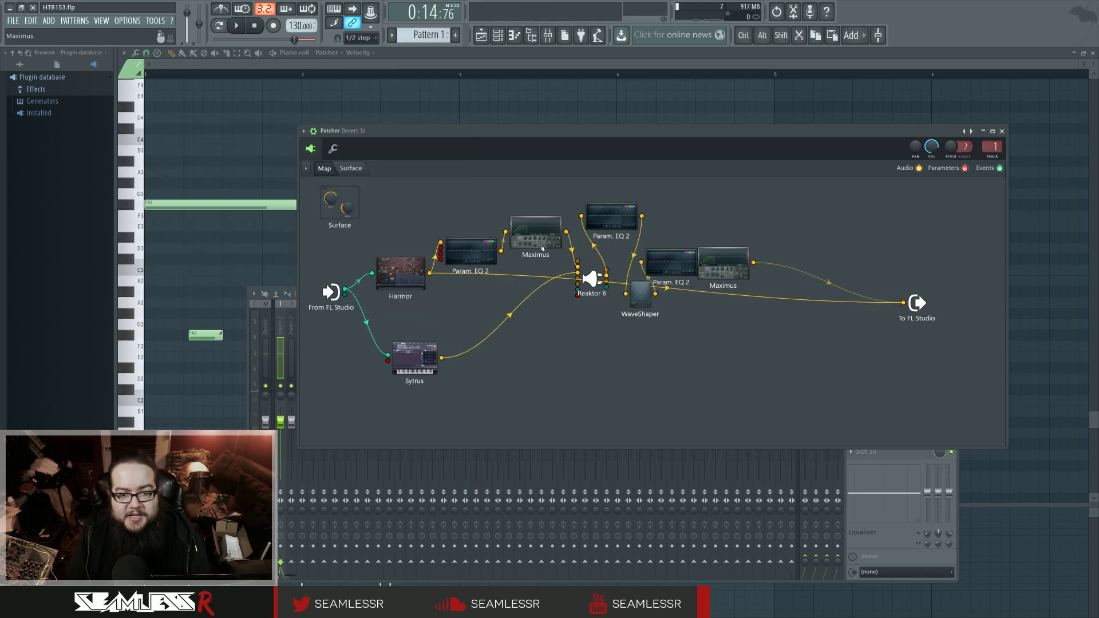
Route the first Maximus directly to To FL Studio and view its bands display while the pattern plays
drag(535, 237, 536, 228)
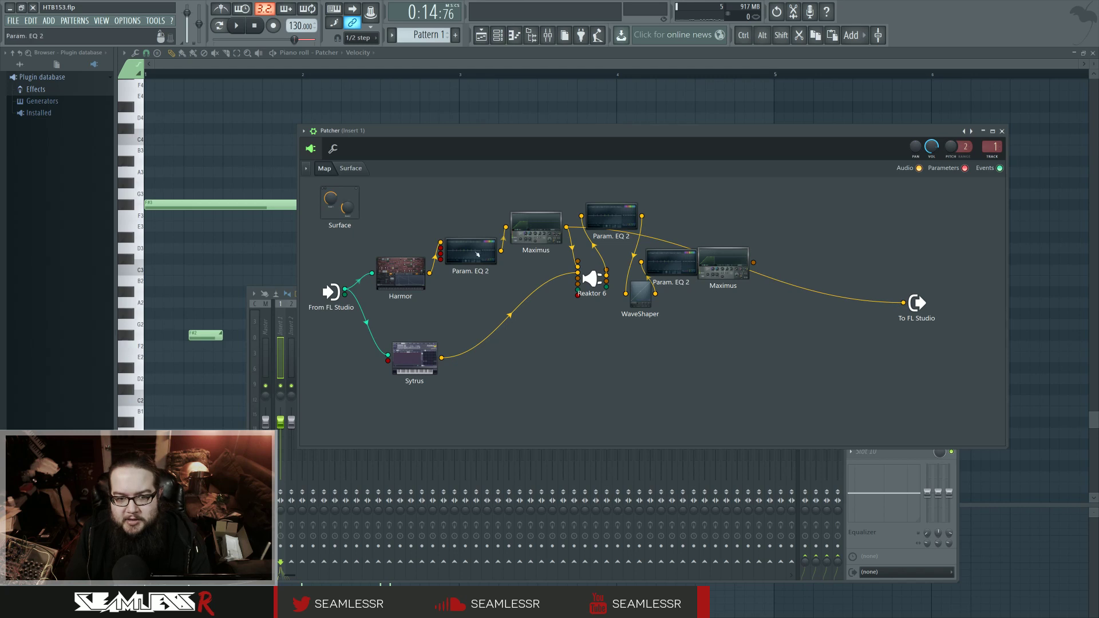
double_click(534, 230)
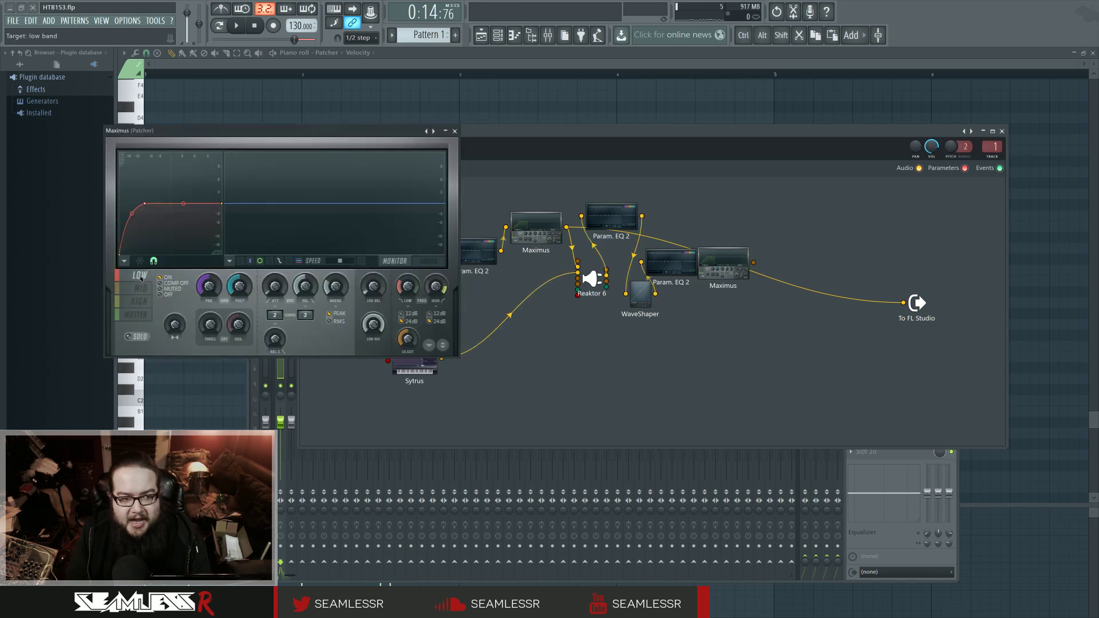
click(428, 262)
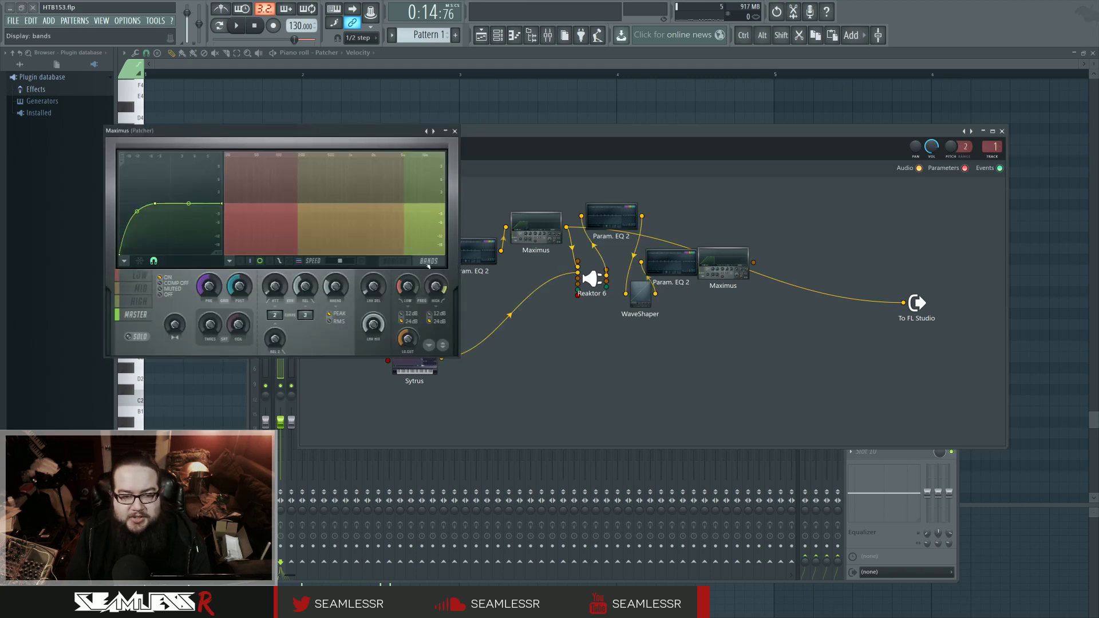
click(237, 26)
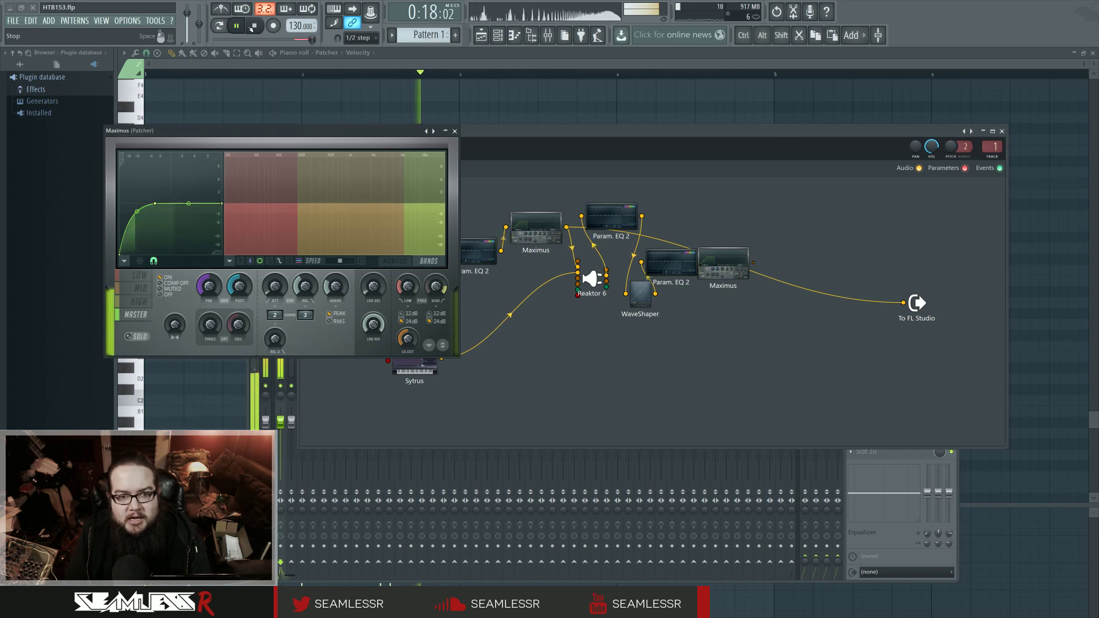
click(253, 26)
click(455, 131)
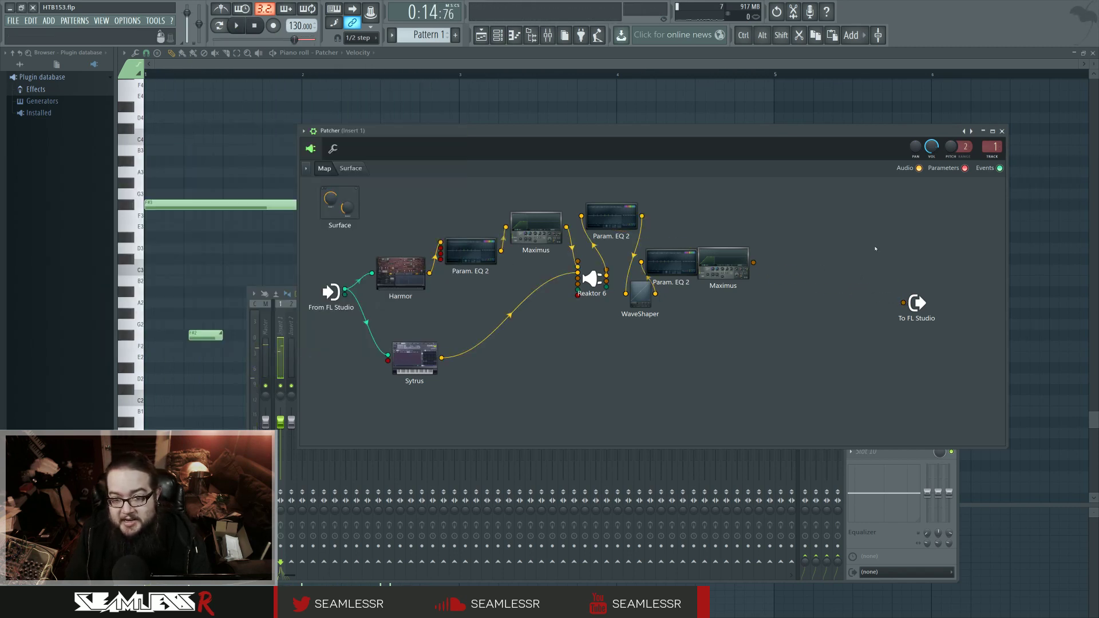
Connect the first Param. EQ 2's output directly to To FL Studio and play the pattern through it
drag(501, 251, 903, 302)
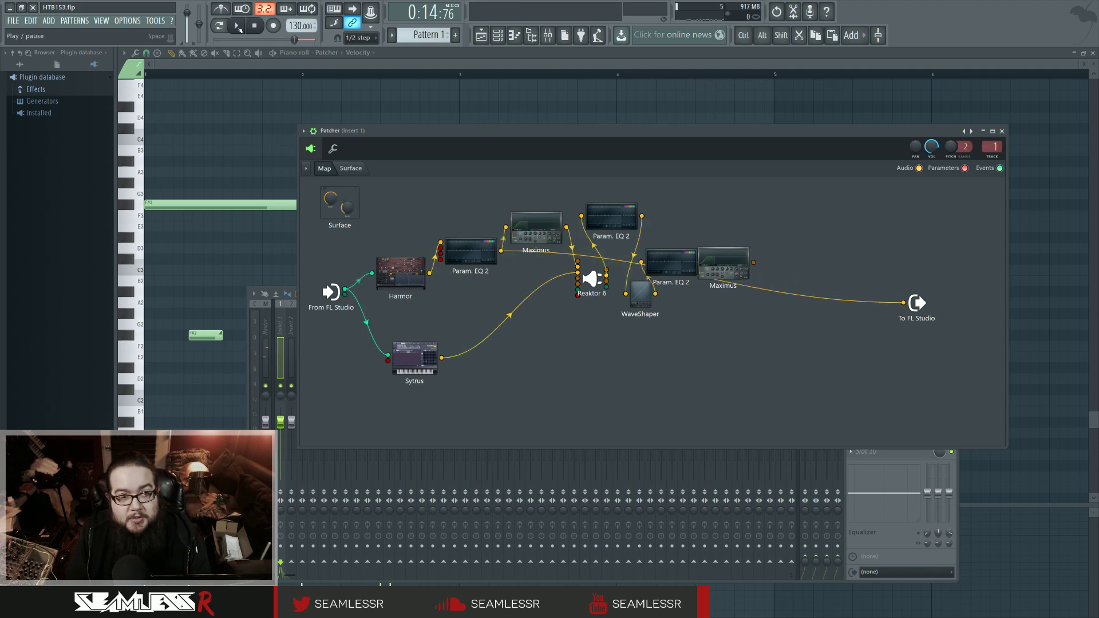
click(236, 26)
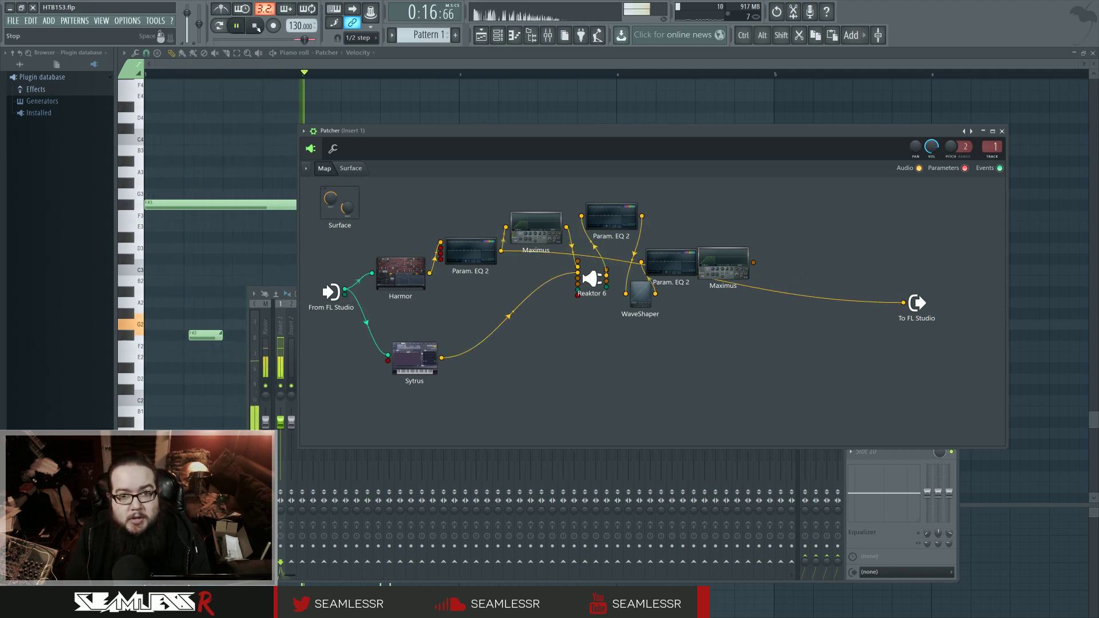
click(256, 27)
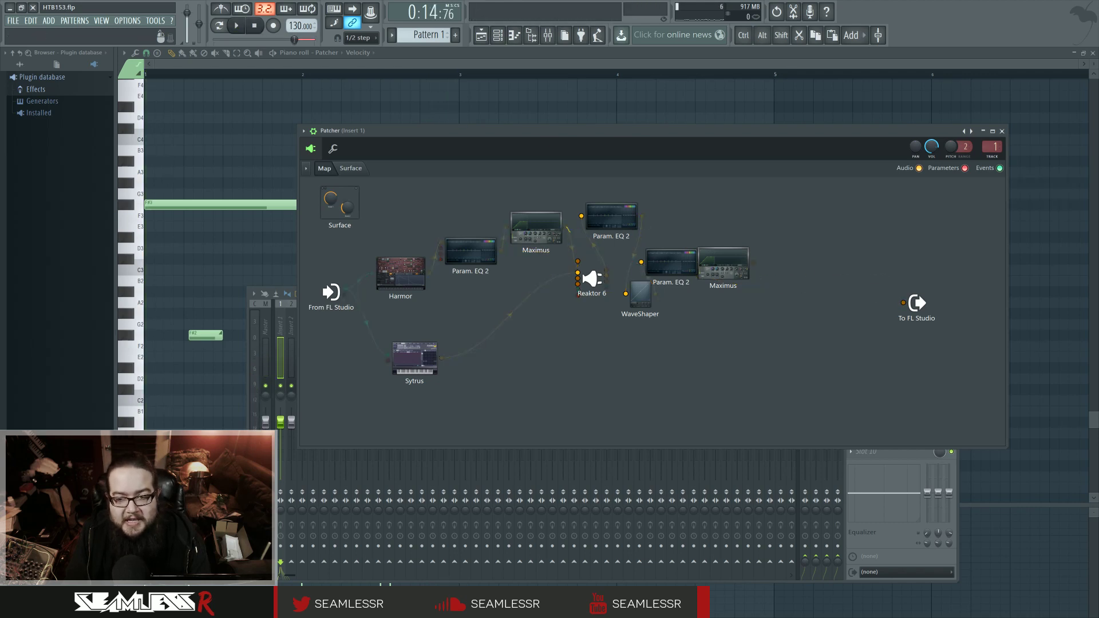
Play the pattern through the first Maximus, then connect Reaktor 6's output directly to To FL Studio instead and audition it
key(space)
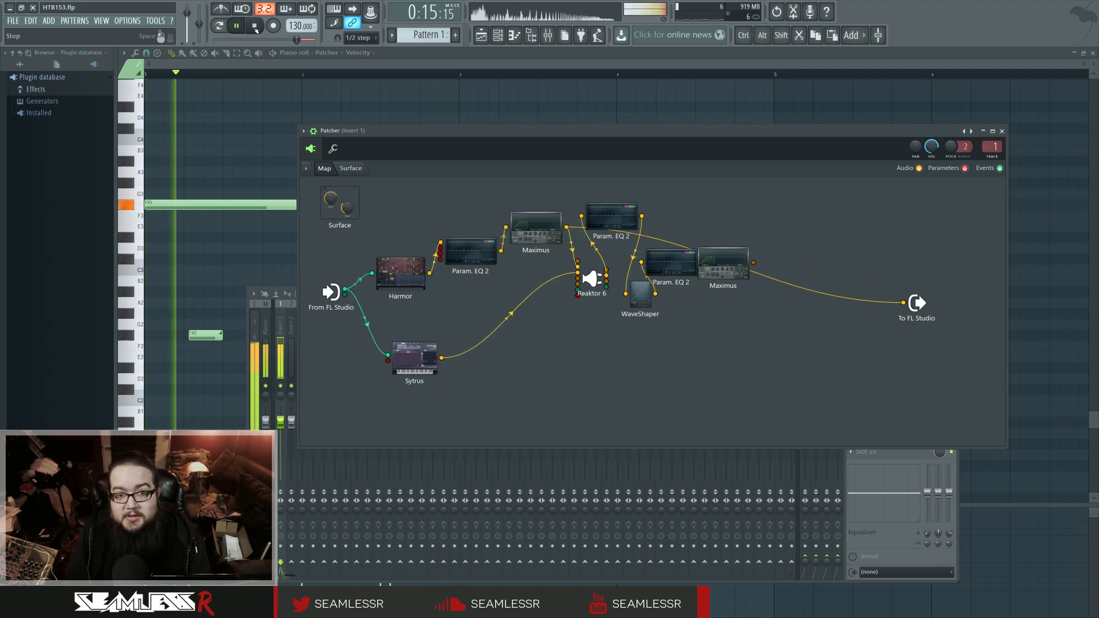
click(256, 27)
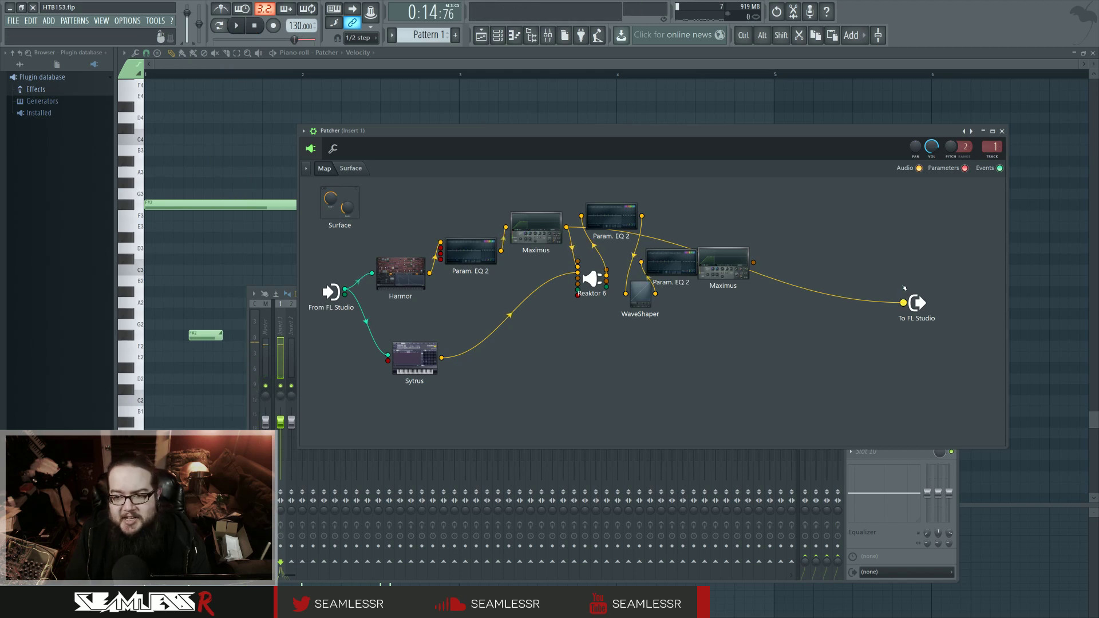
drag(904, 303, 905, 290)
drag(606, 275, 904, 303)
key(space)
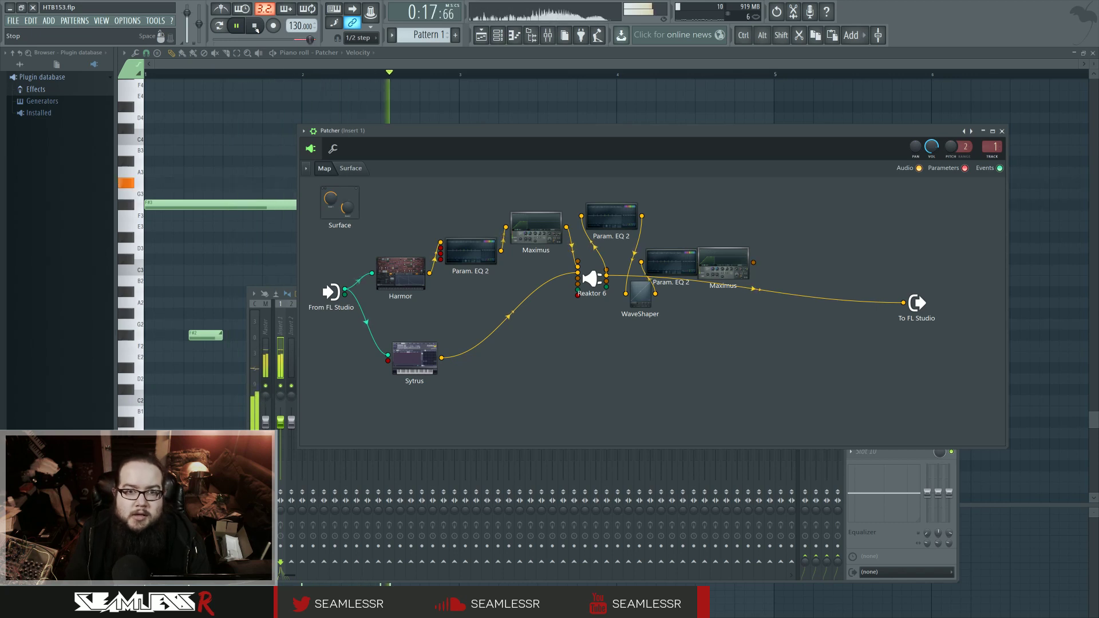
click(256, 27)
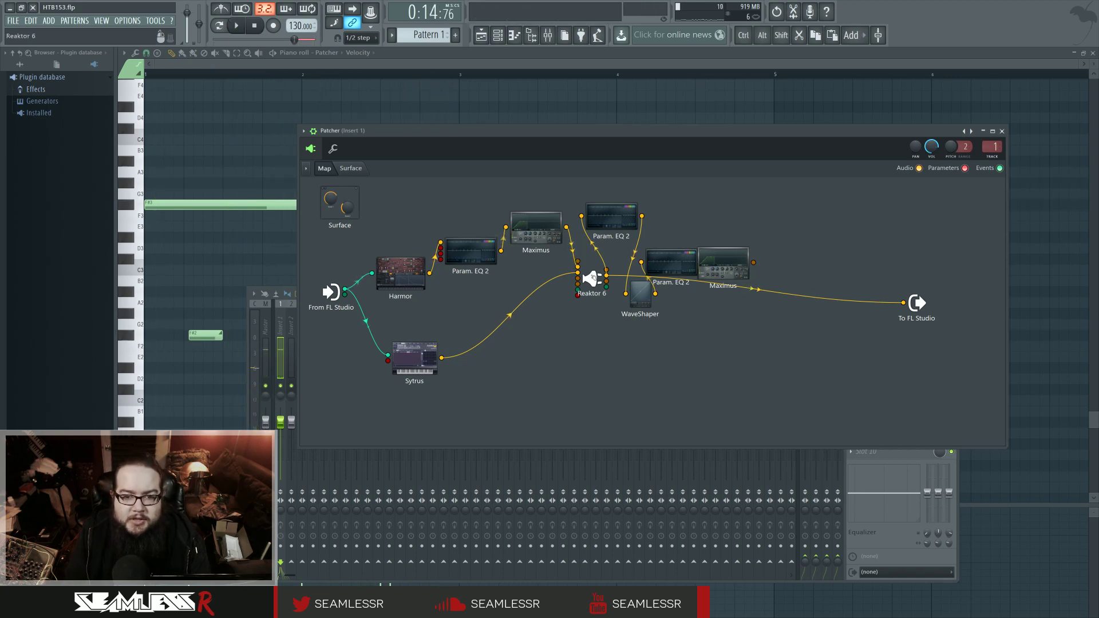
Open the Reaktor 6 window over the Patcher map and view the New Ensemble command
double_click(593, 279)
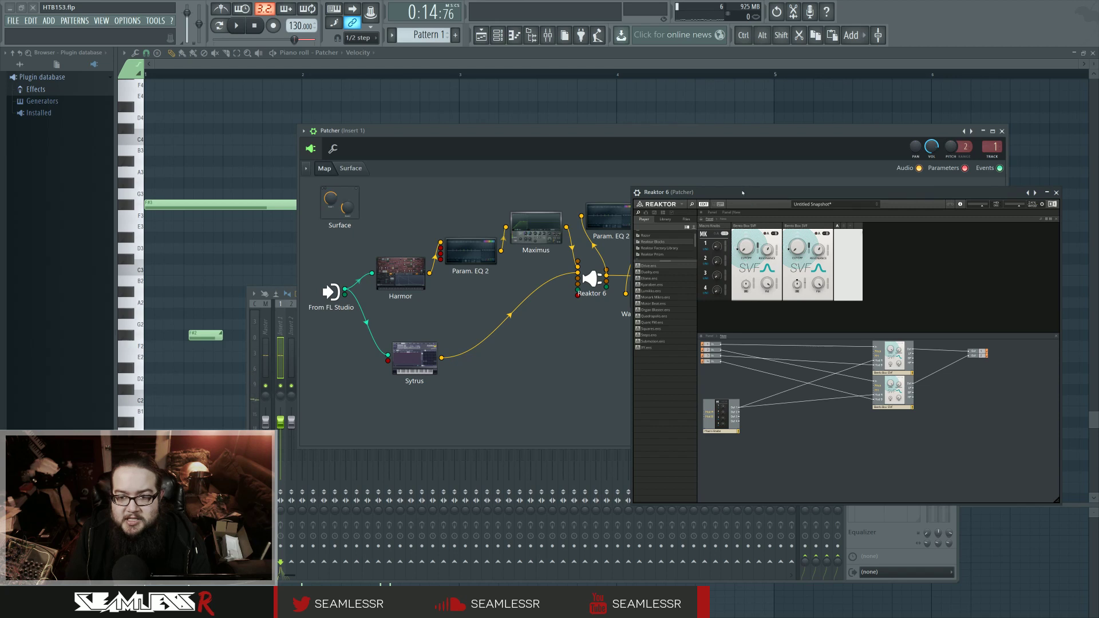
drag(743, 193, 498, 209)
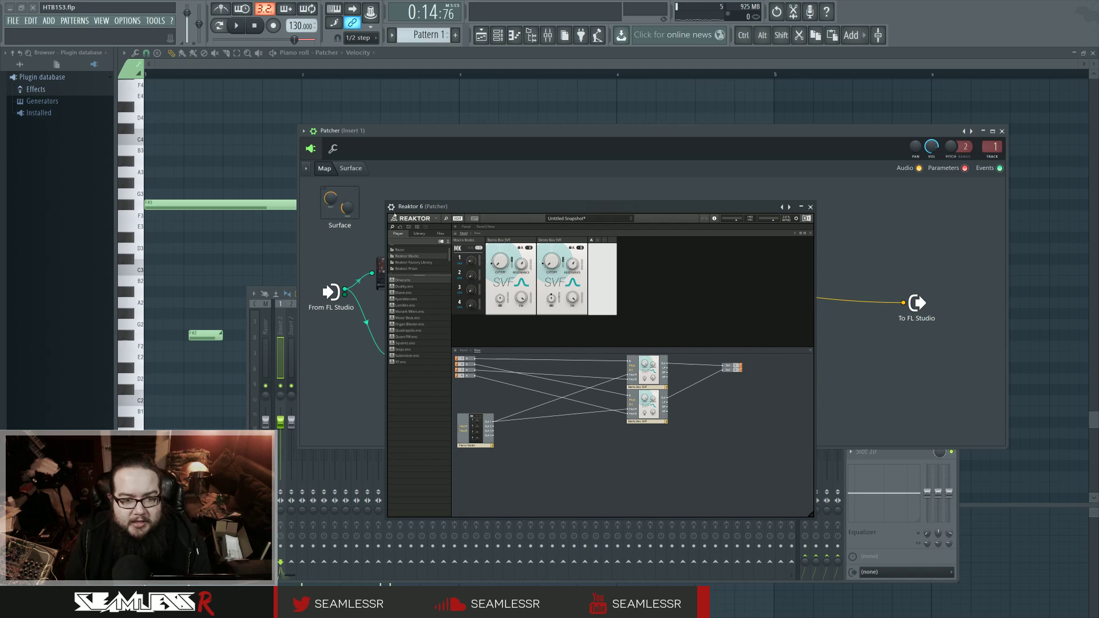
click(429, 219)
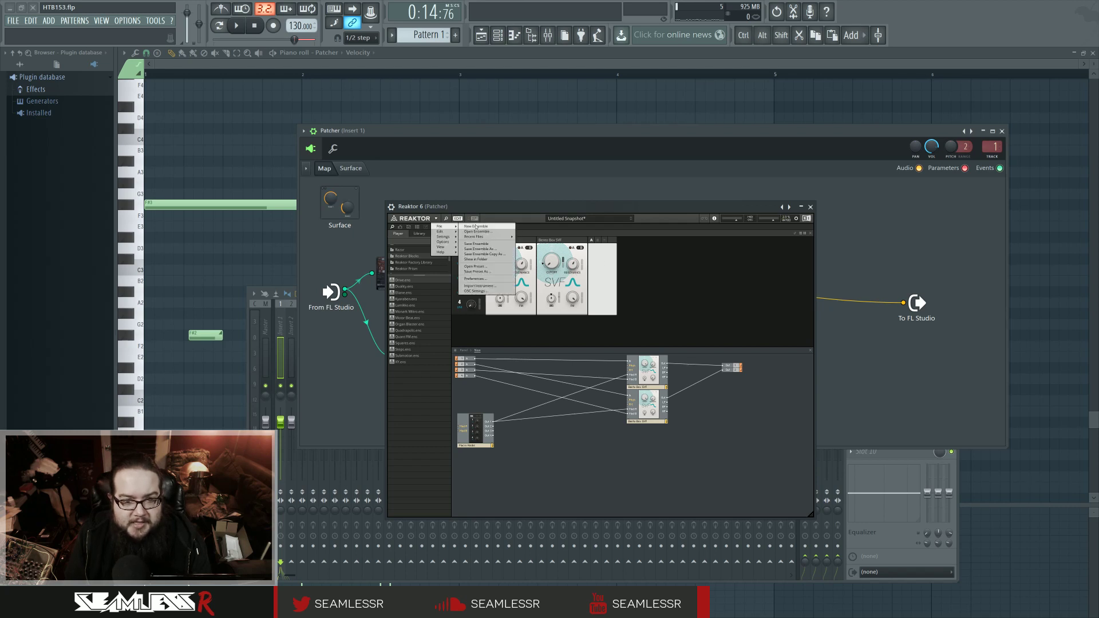
click(400, 234)
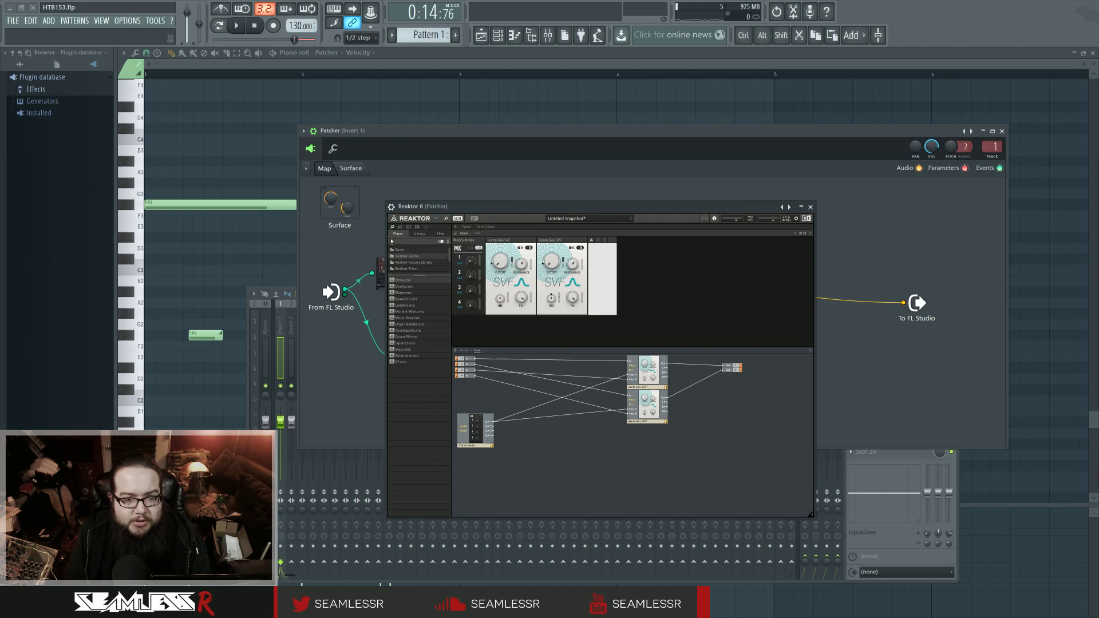
Browse Reaktor's library to the Bento Box folder of Reaktor Blocks and locate the SVF filter block
click(418, 234)
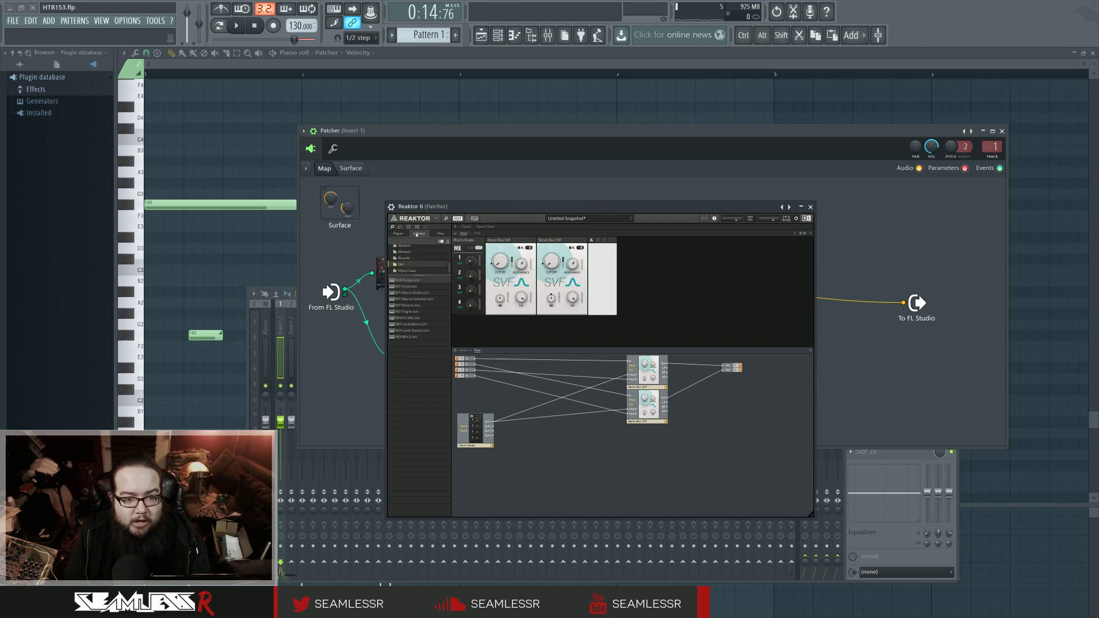
click(437, 272)
drag(420, 275, 416, 324)
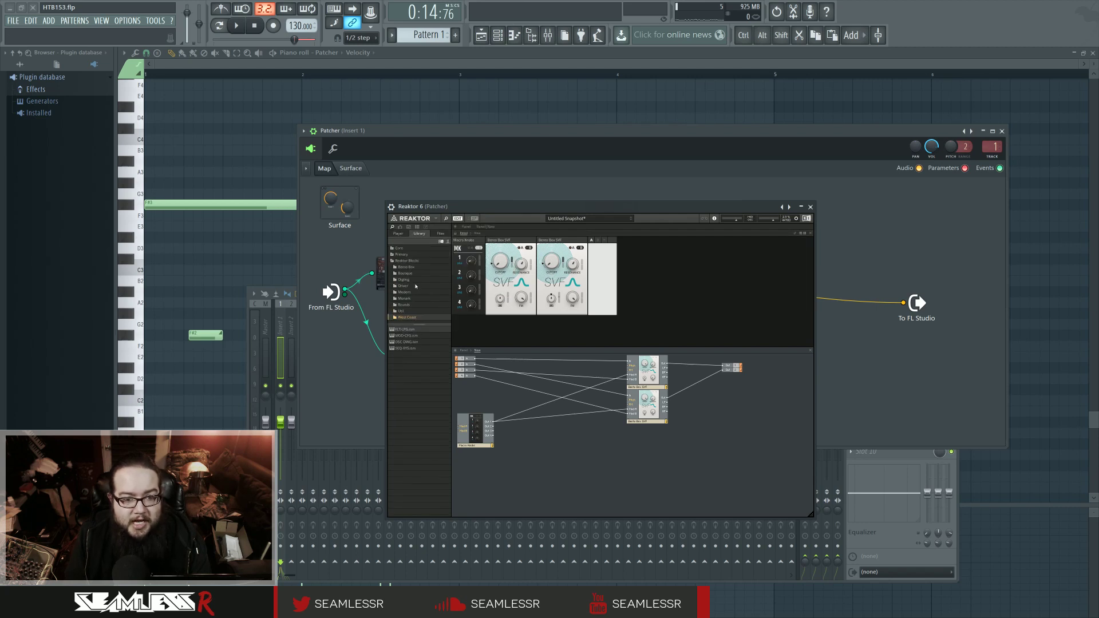
click(416, 261)
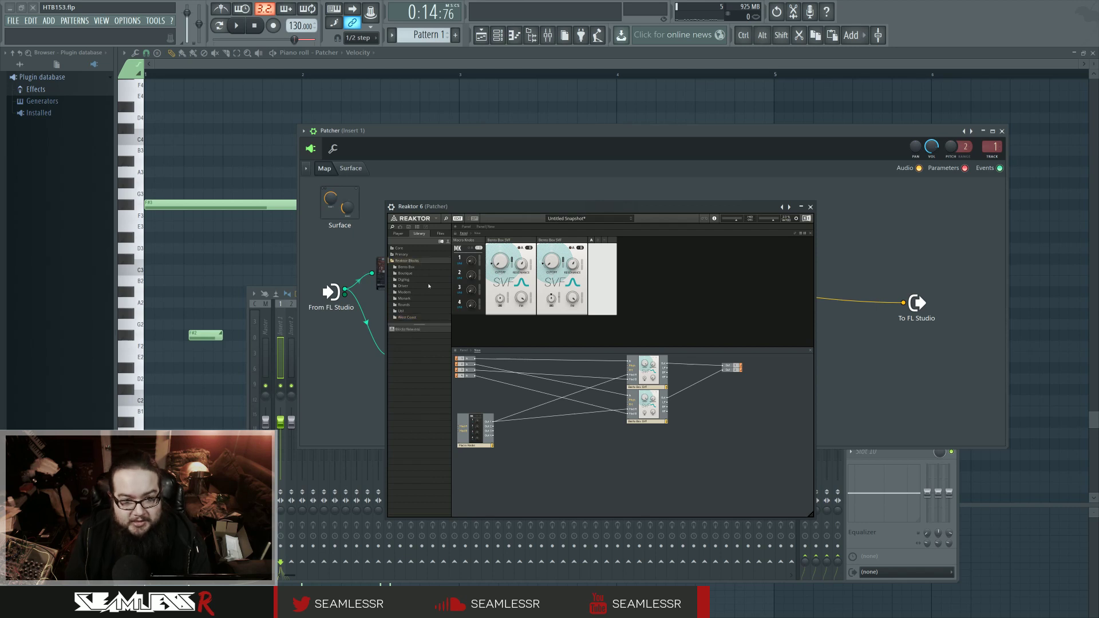
click(417, 268)
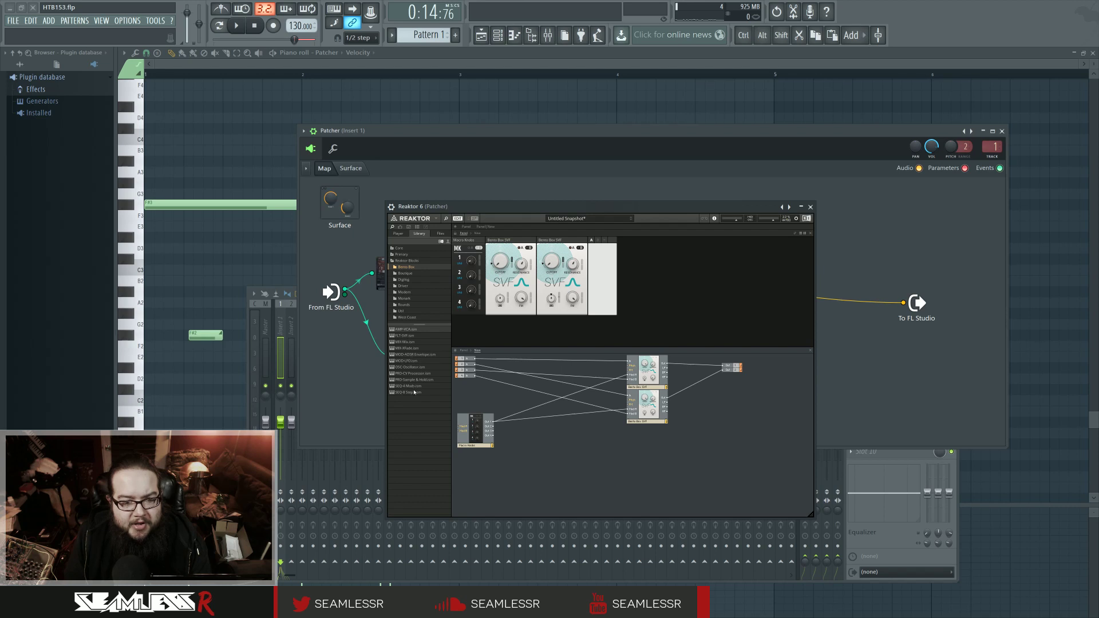
click(407, 337)
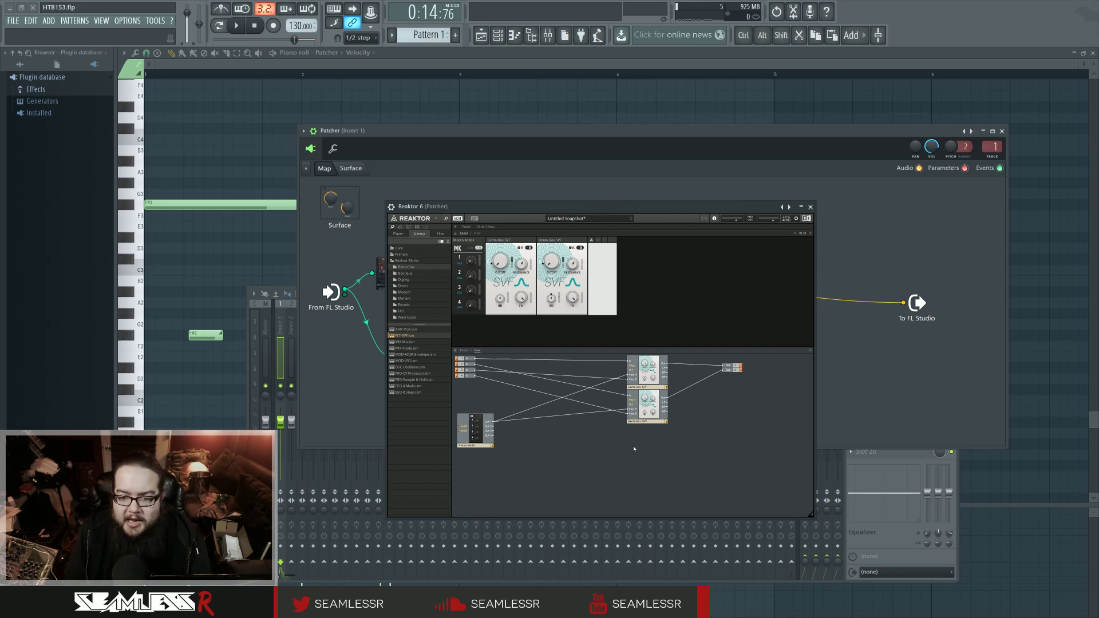
Switch the first SVF's filter type and back, then examine the Macro Knobs block and its Util library folder
click(523, 284)
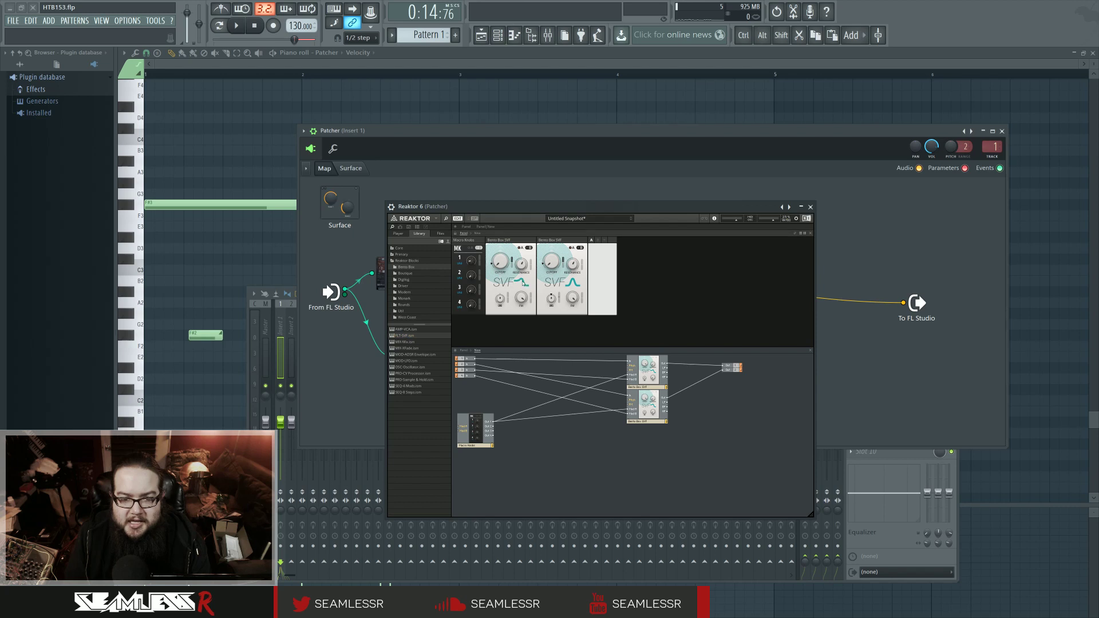
click(523, 284)
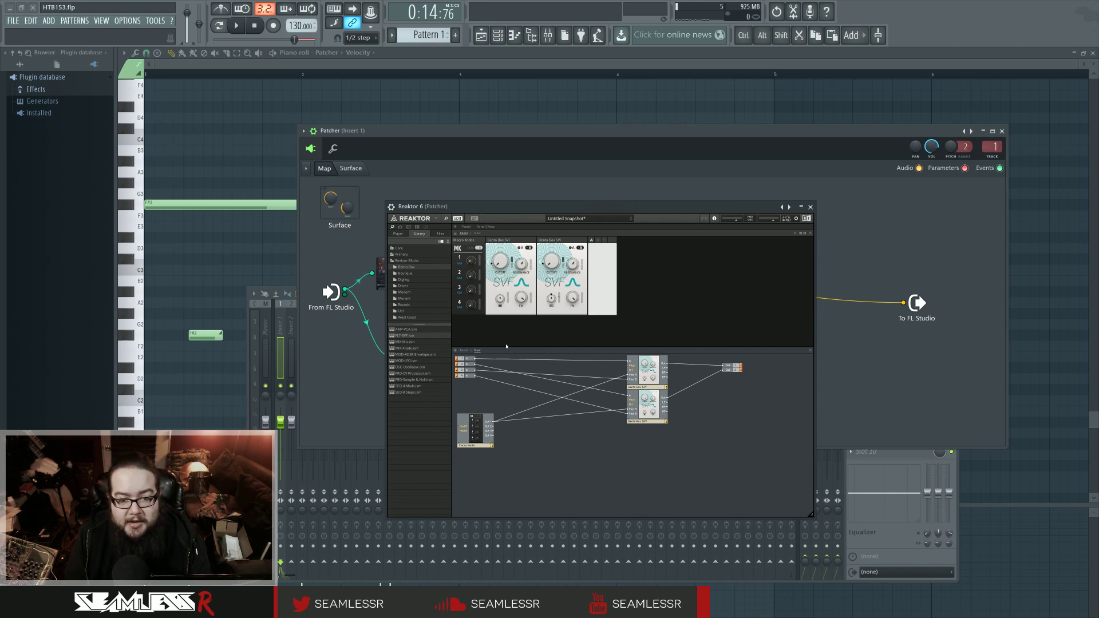
click(482, 426)
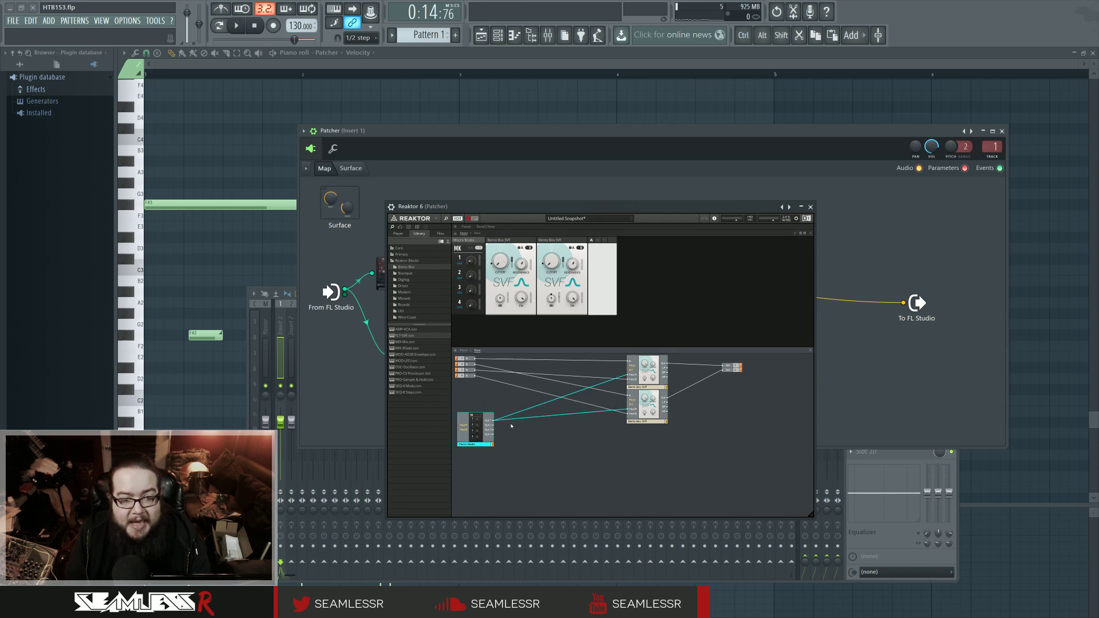
click(400, 311)
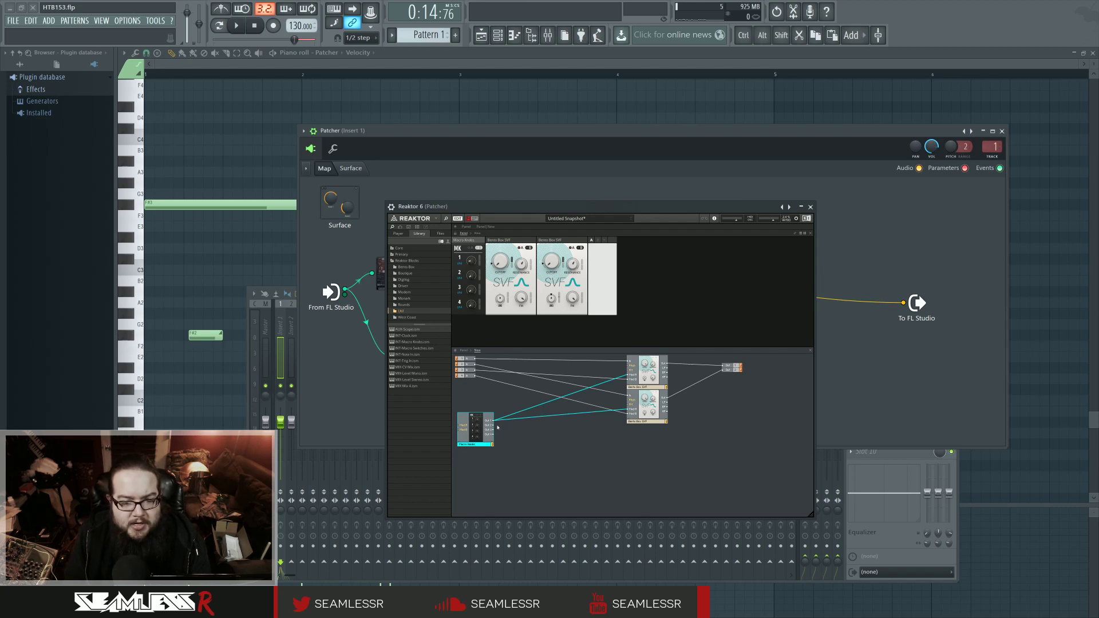
Examine the Macro Knobs wiring to the SVF filters and the first filter's A modulation using the Macro 1 and cutoff knobs
drag(493, 433, 629, 408)
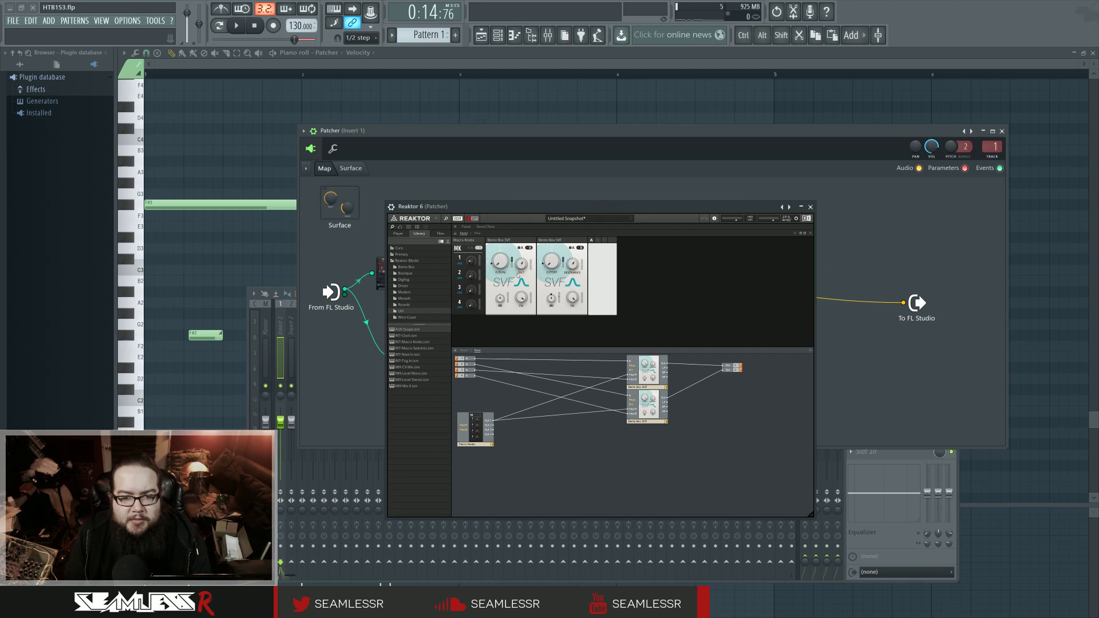
click(522, 248)
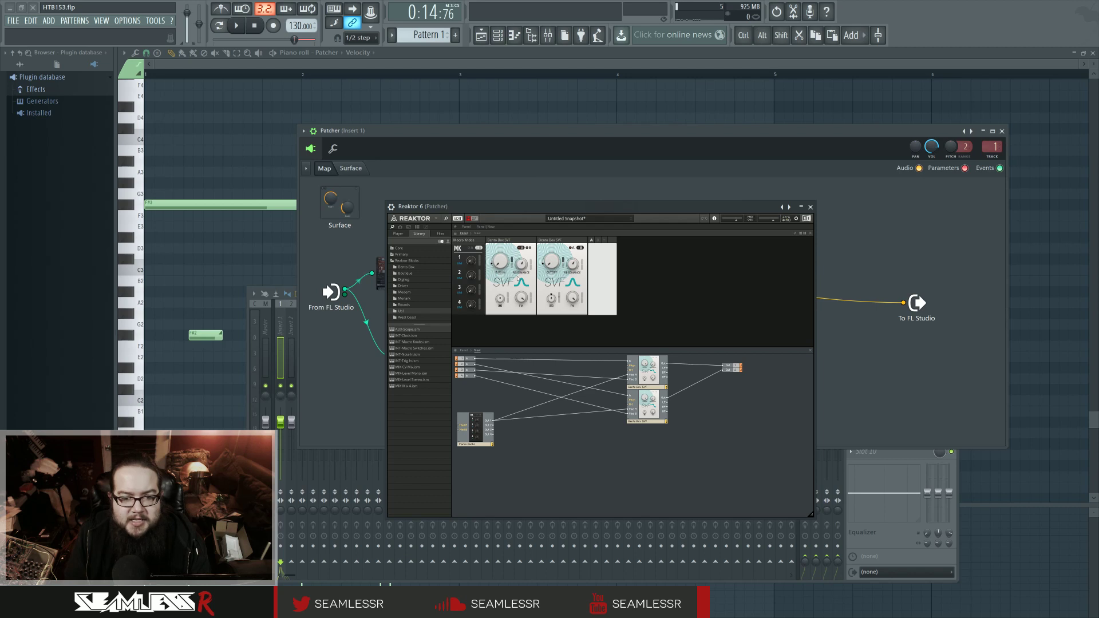
mouse_move(473, 264)
mouse_down()
mouse_move(482, 183)
mouse_move(468, 283)
mouse_up()
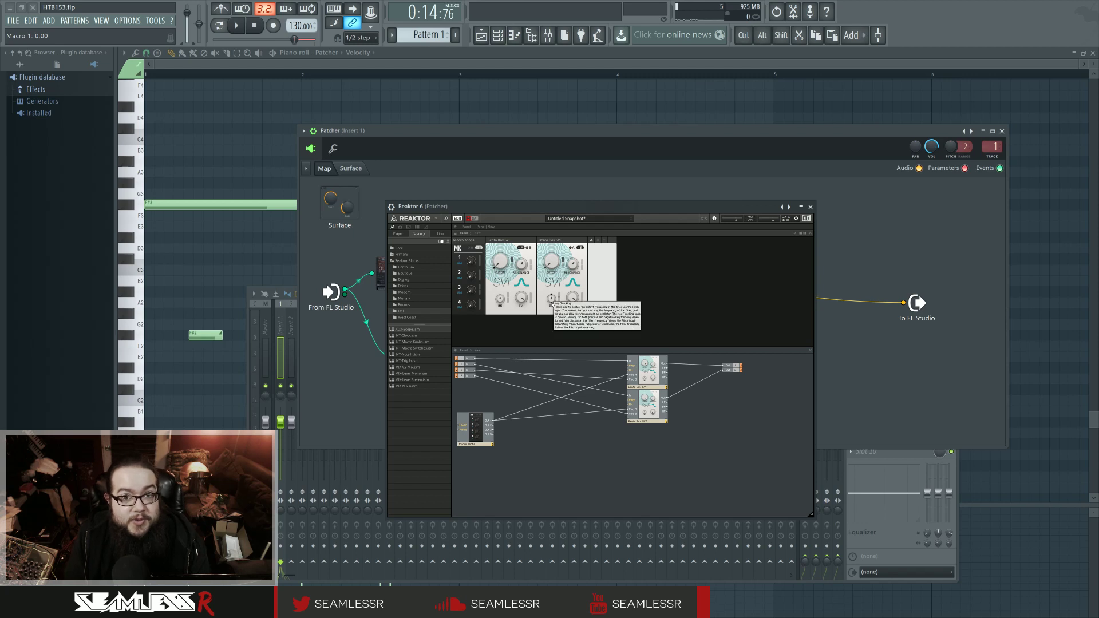
drag(498, 265, 473, 260)
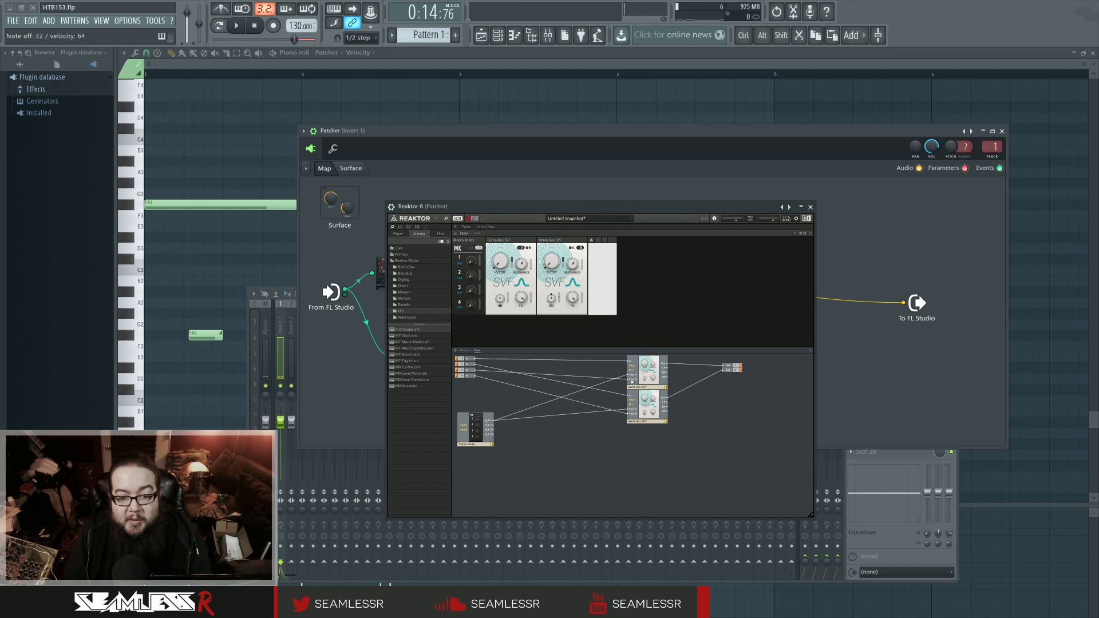
Inspect the input terminals in Reaktor's structure and view the Port Index property of the third input
click(469, 366)
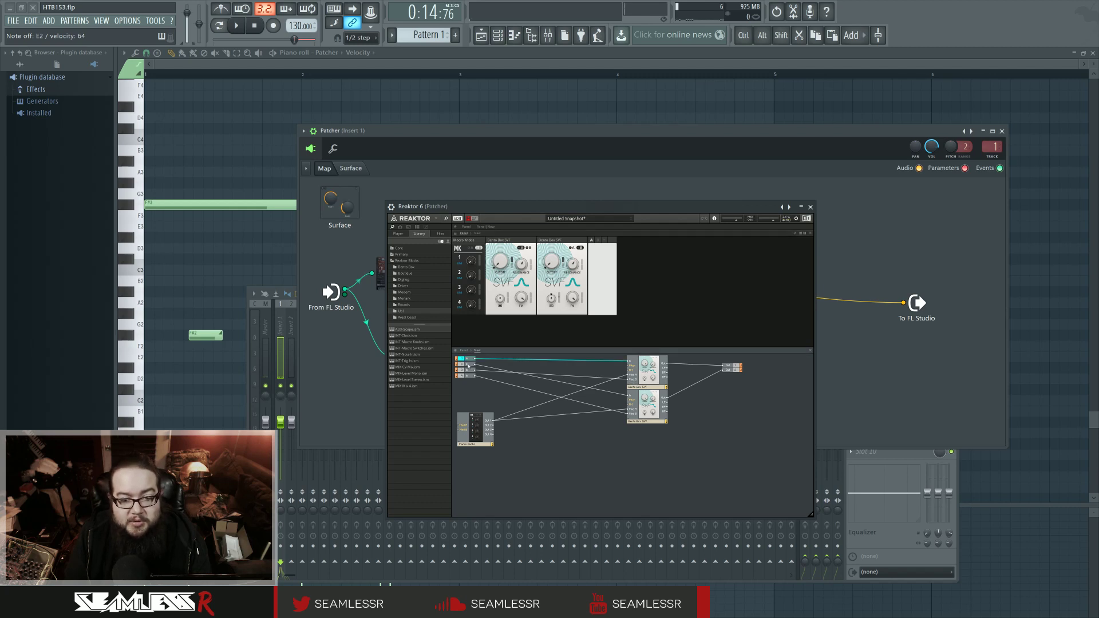
right_click(470, 365)
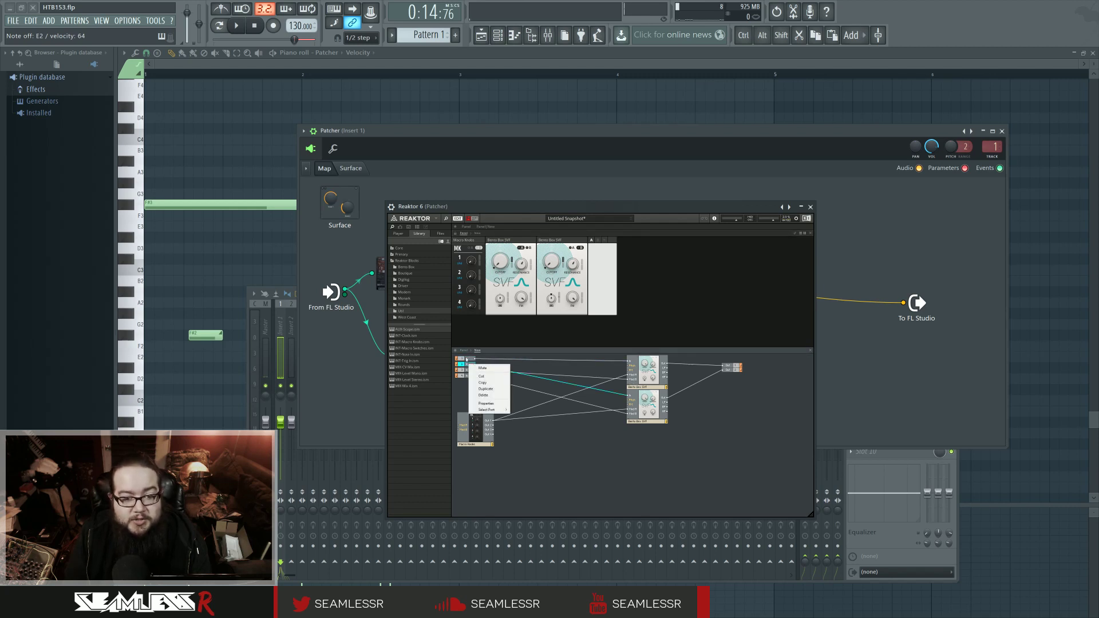
click(459, 392)
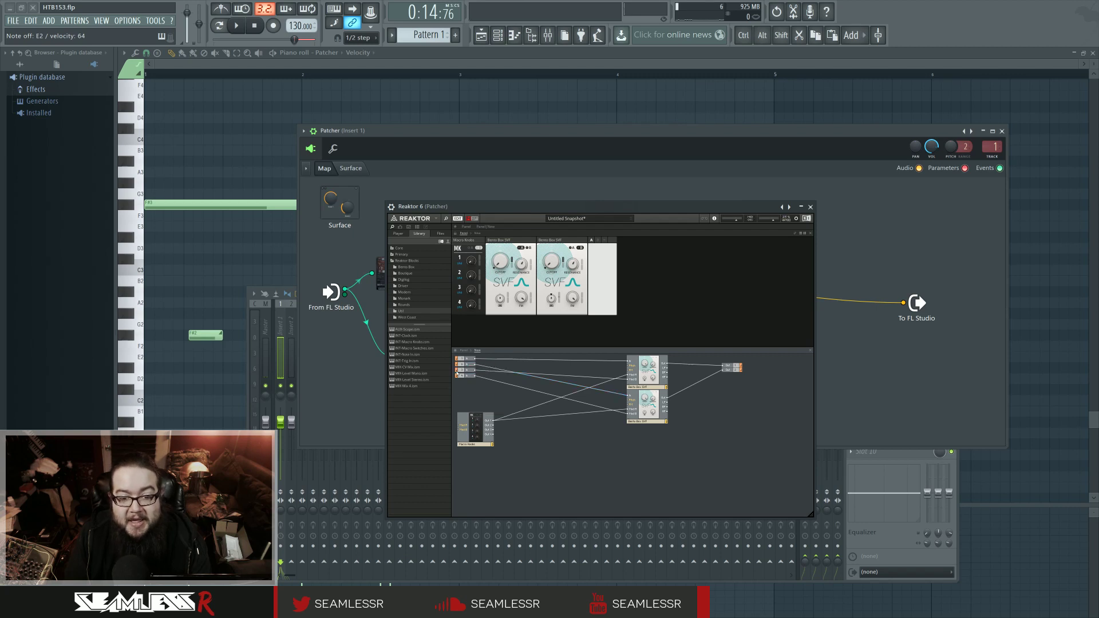
click(468, 370)
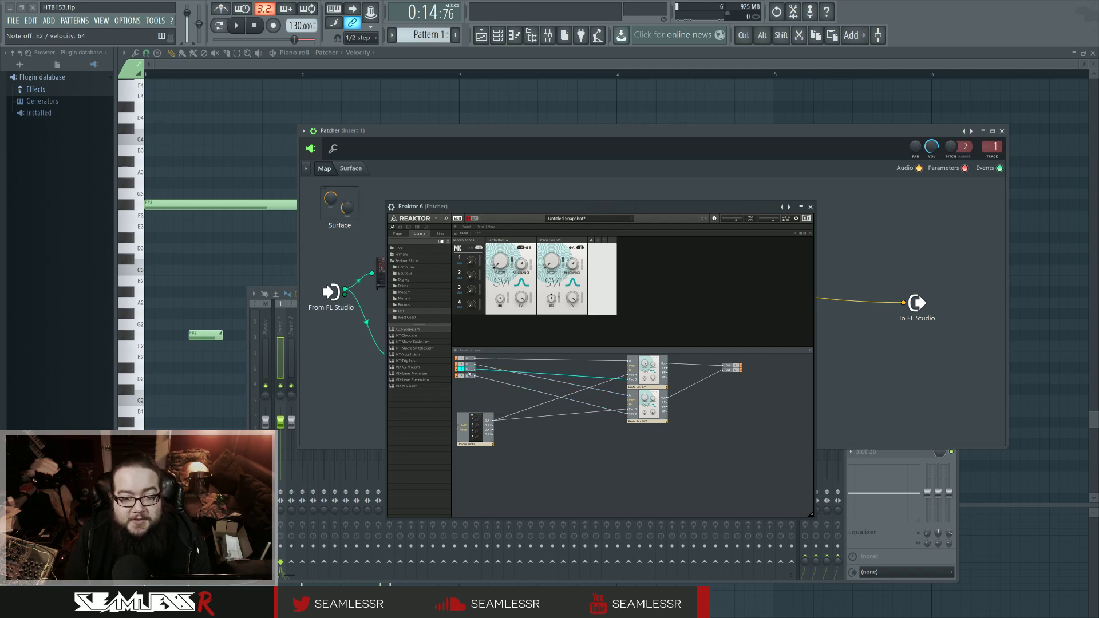
right_click(460, 369)
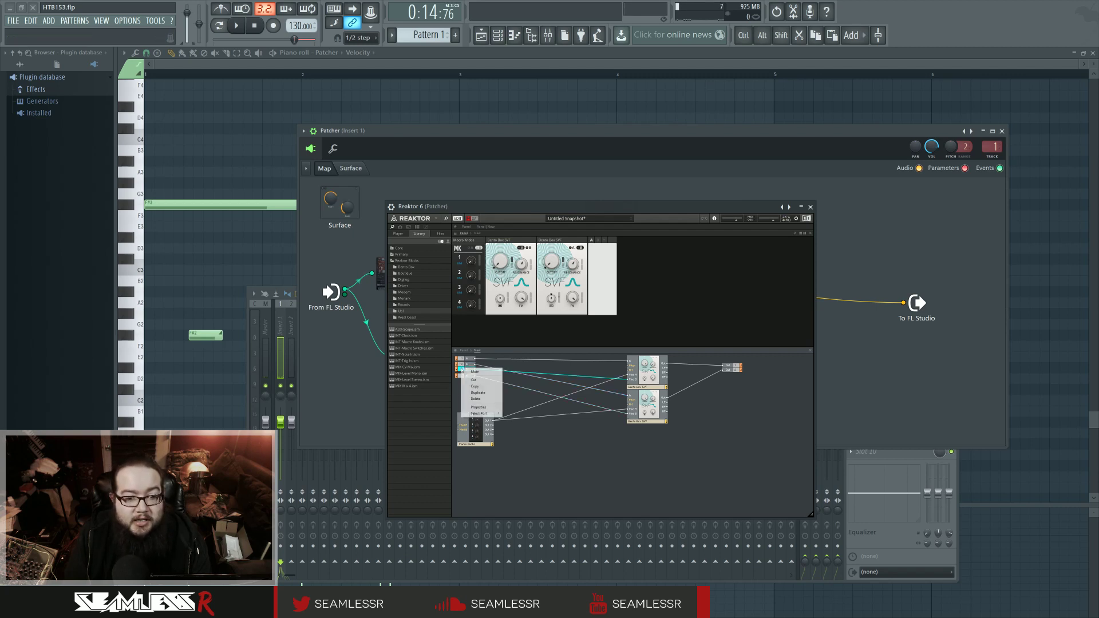
click(473, 406)
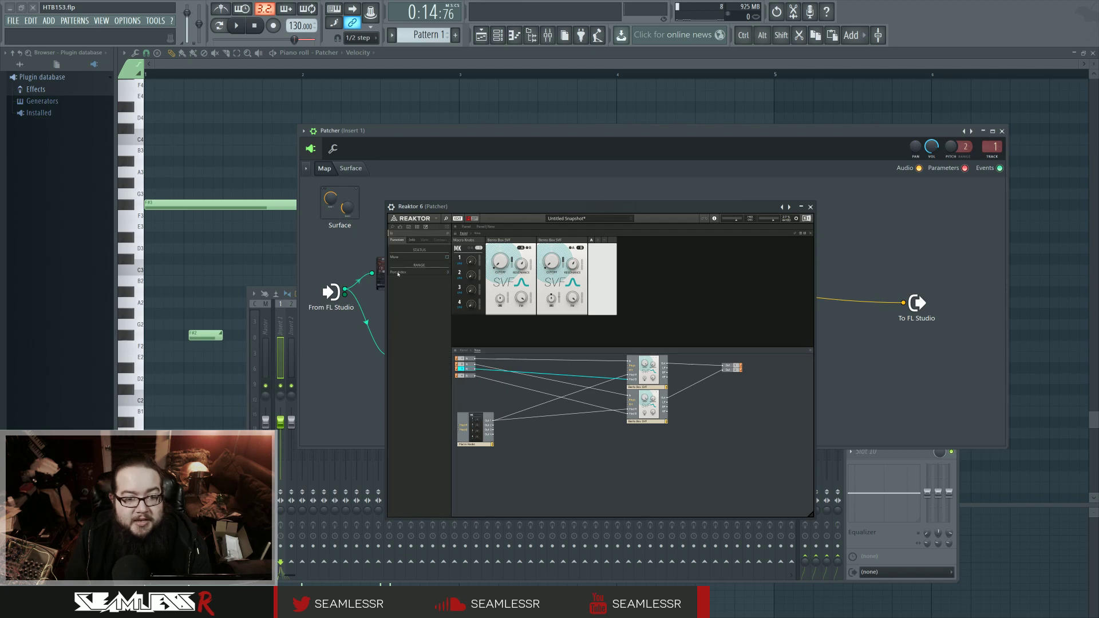
click(448, 273)
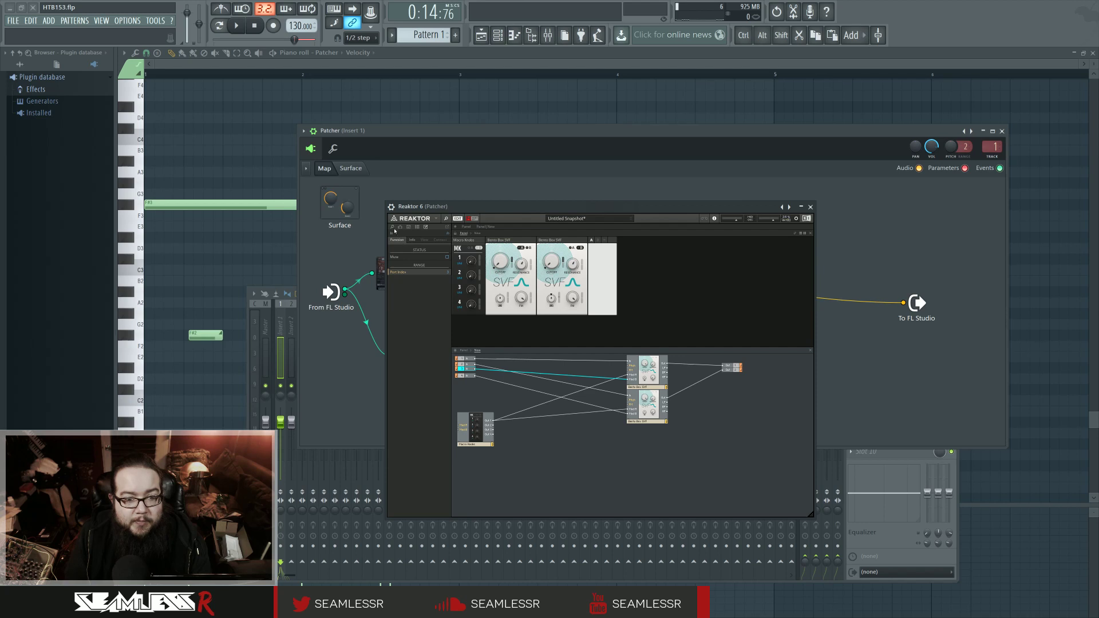
Dismiss the Reaktor 6 information screen, deselect the input terminal and close the Reaktor 6 window
click(410, 219)
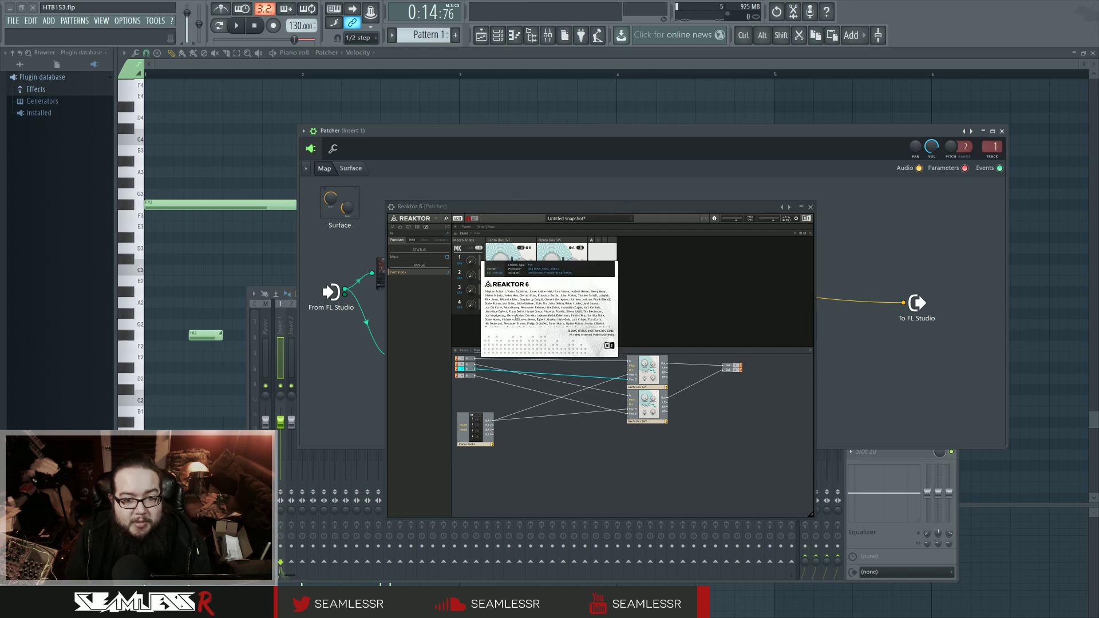
click(516, 318)
click(469, 371)
click(470, 391)
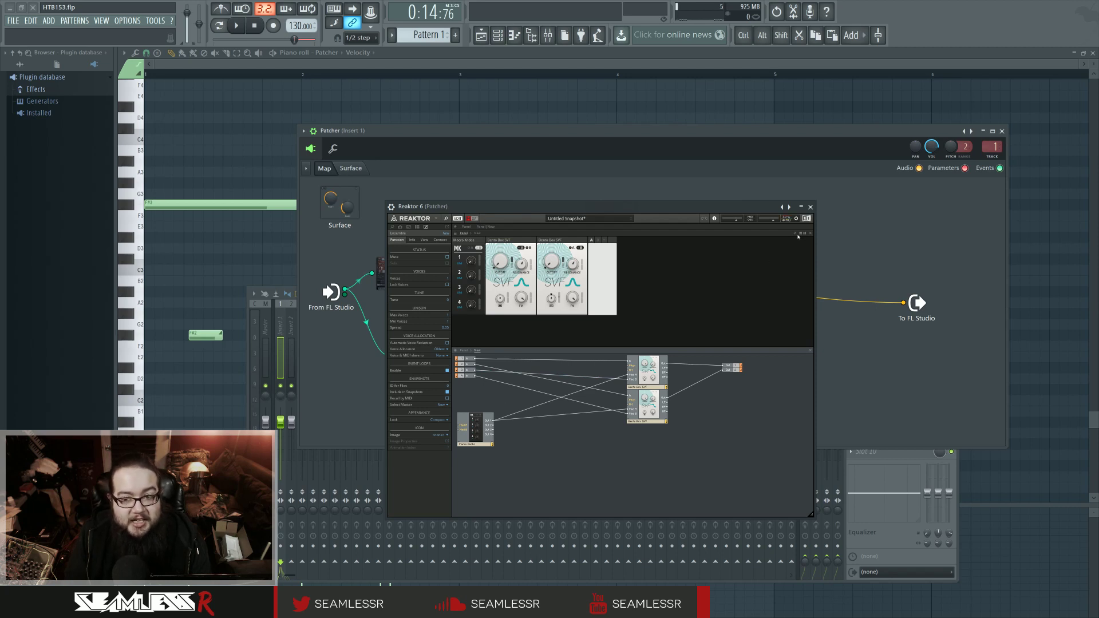
click(810, 206)
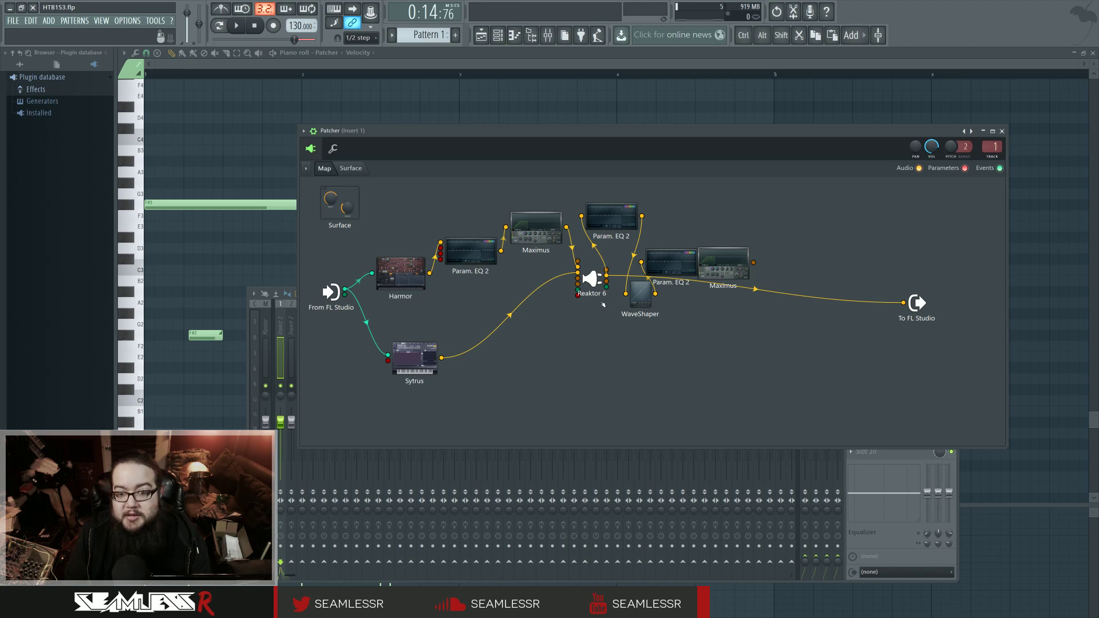
Move the Reaktor 6 node level with the WaveShaper and view its audio input options, including Add one
drag(593, 279, 582, 298)
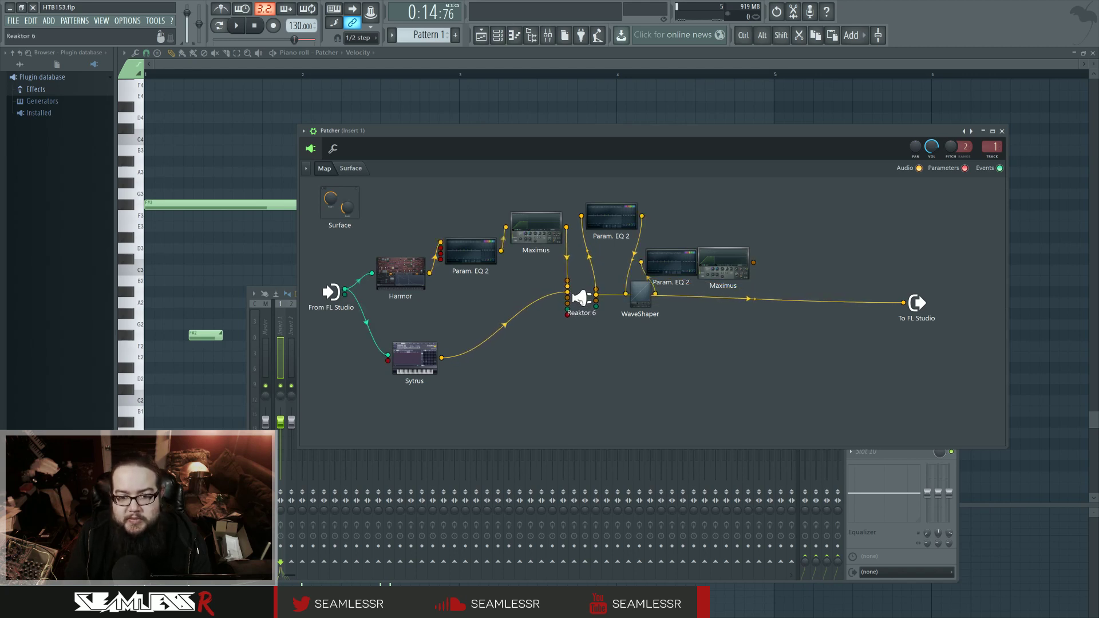
right_click(581, 298)
mouse_move(611, 354)
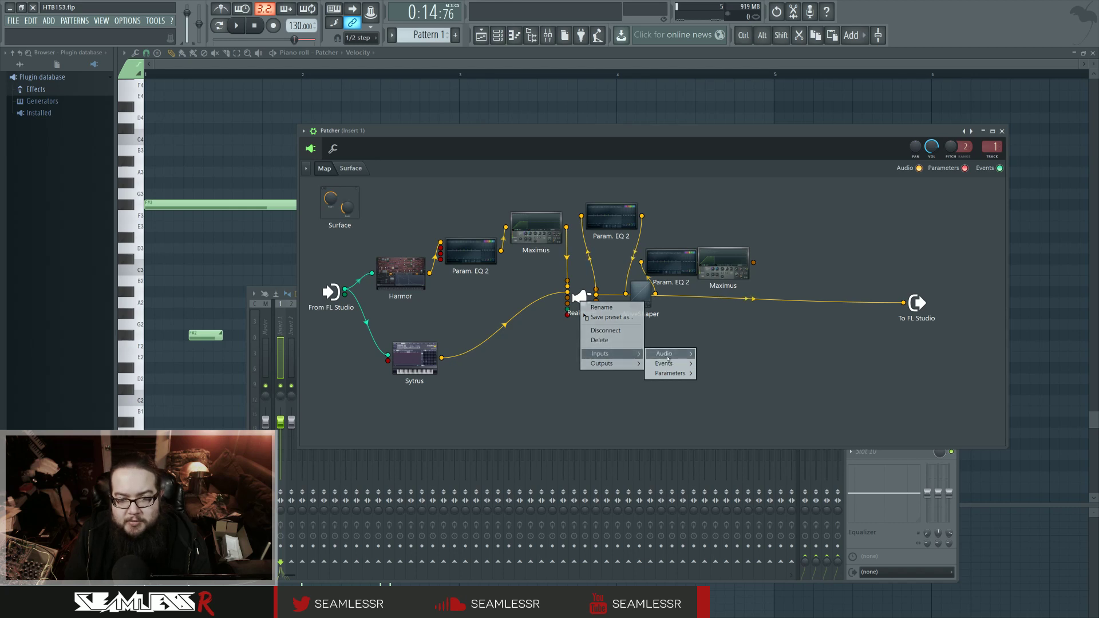
mouse_move(668, 359)
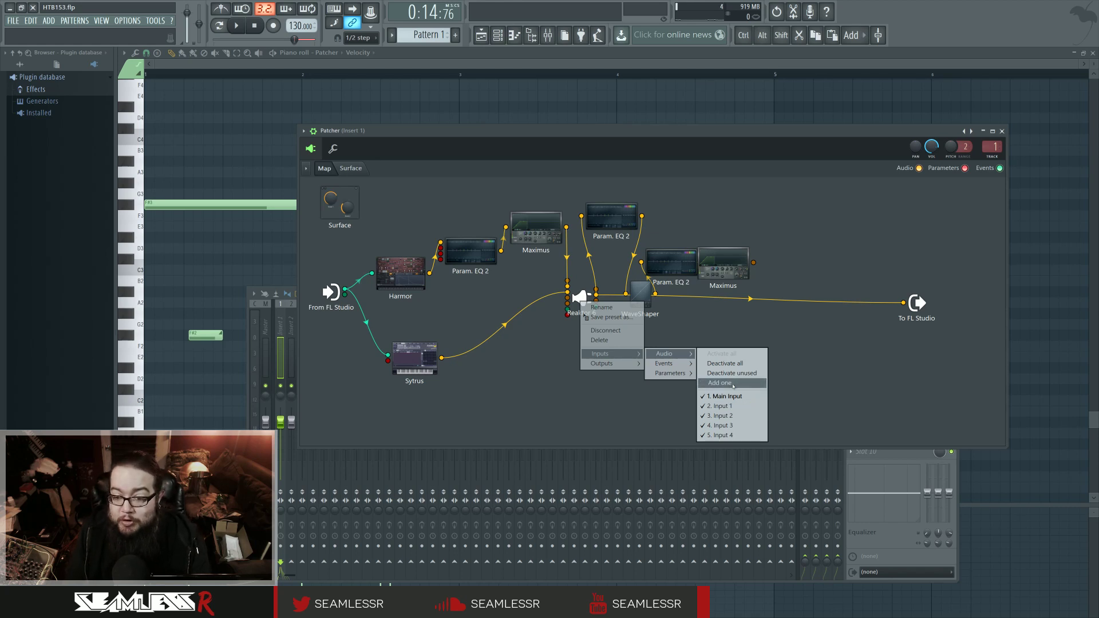
click(551, 331)
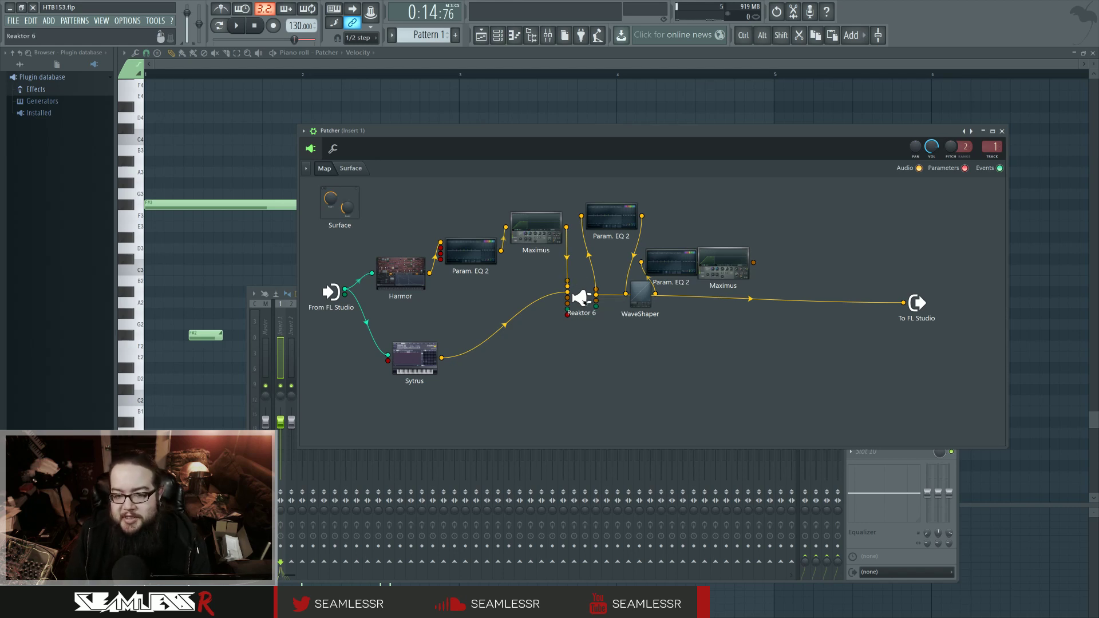
Open Reaktor 6, show its wrapper's Processing page with the input and output connections, and move the window below the node chain
click(581, 299)
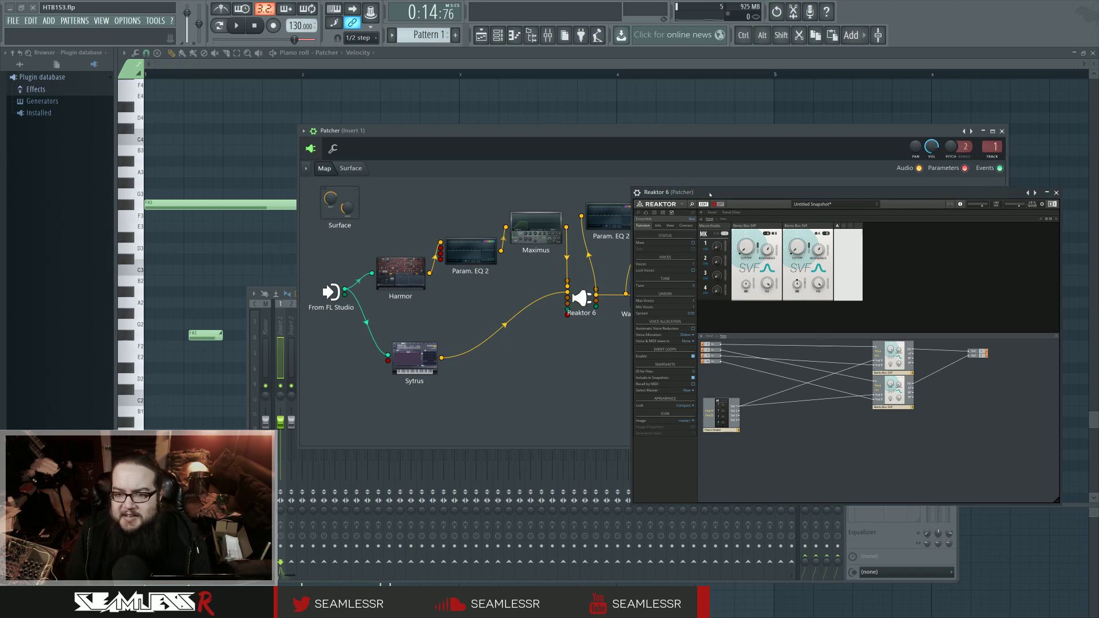
drag(710, 194, 709, 280)
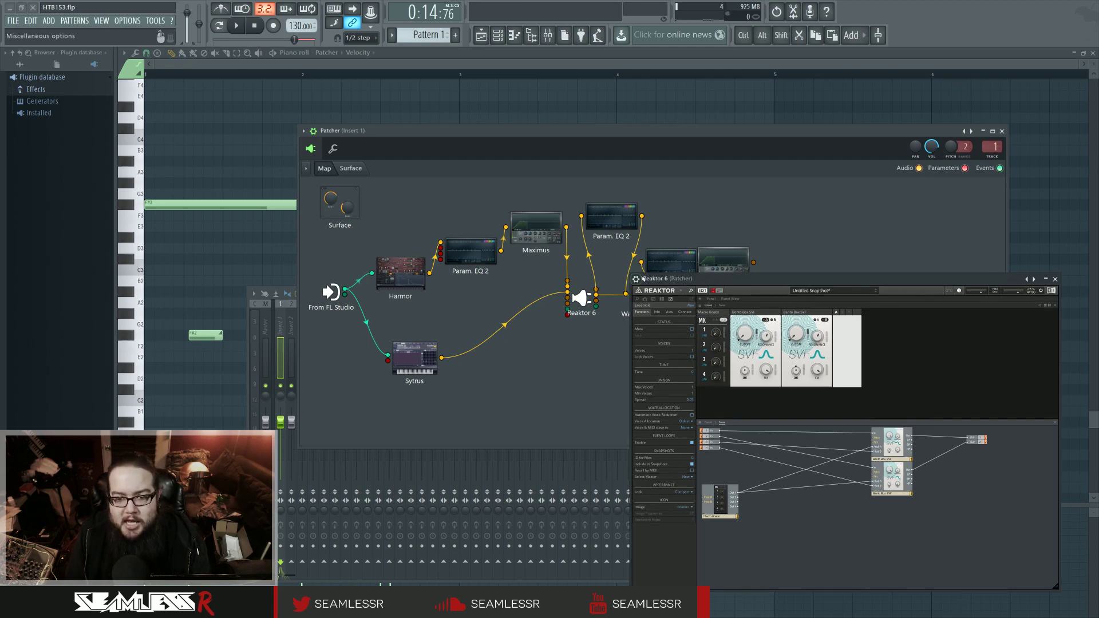
click(636, 280)
click(650, 296)
click(675, 296)
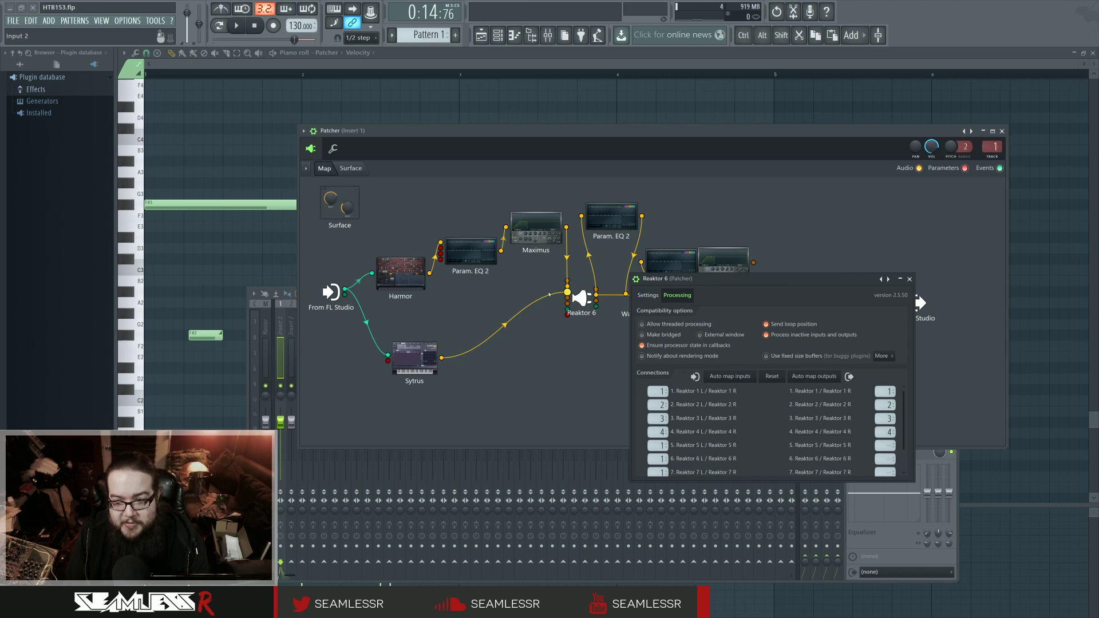
drag(725, 282, 725, 337)
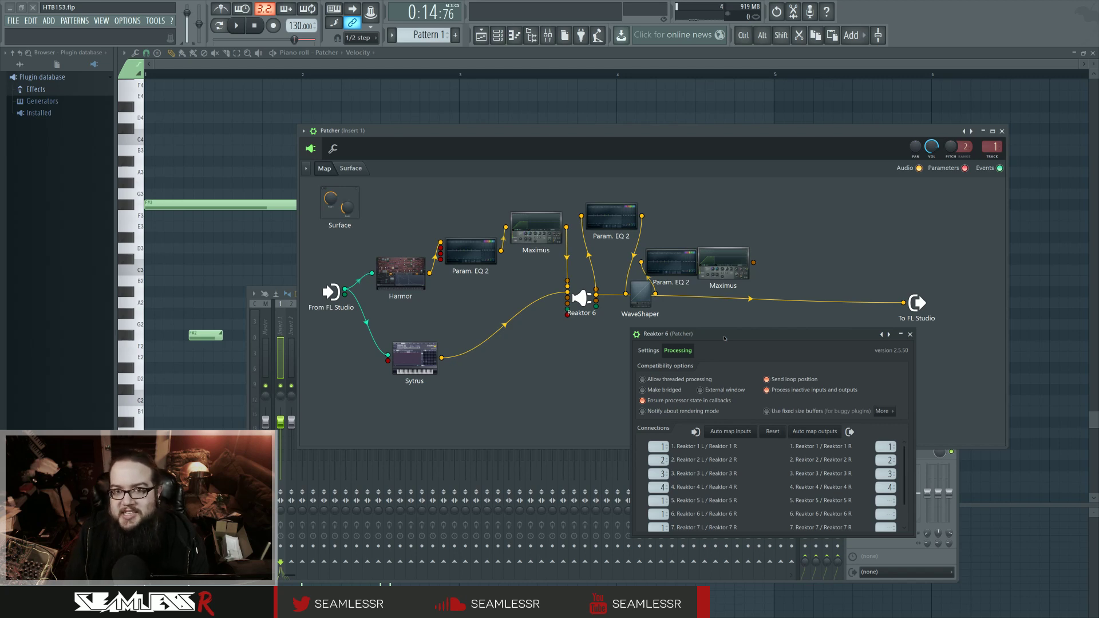
drag(725, 338, 719, 342)
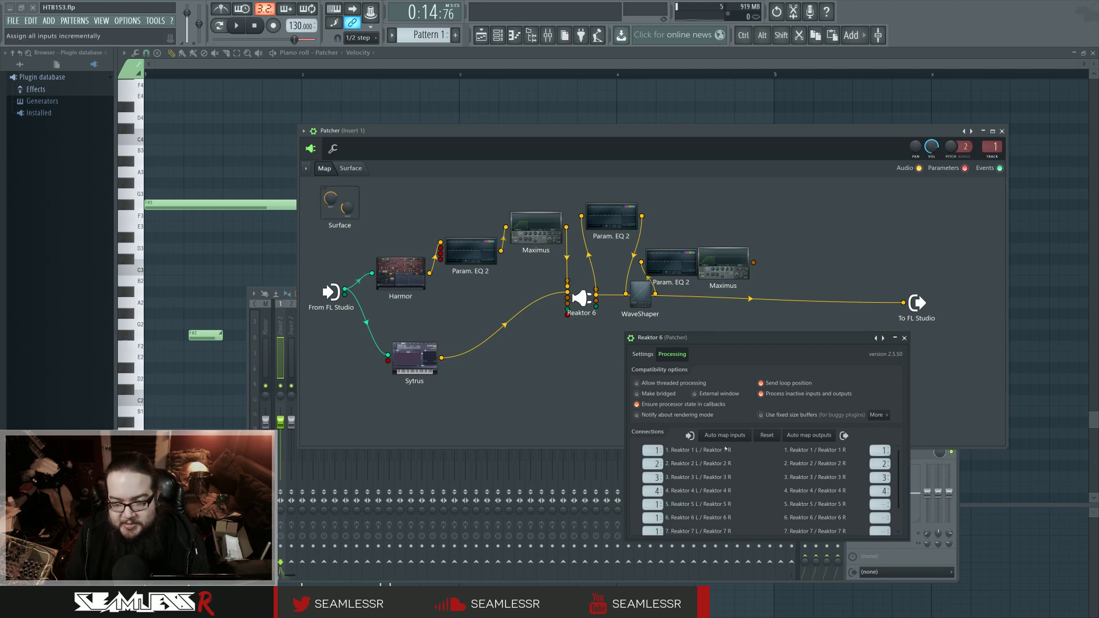
View the MIDI settings in Reaktor 6's wrapper, trace From FL Studio to the Reaktor 6 input, and close the window from the Processing page
click(642, 353)
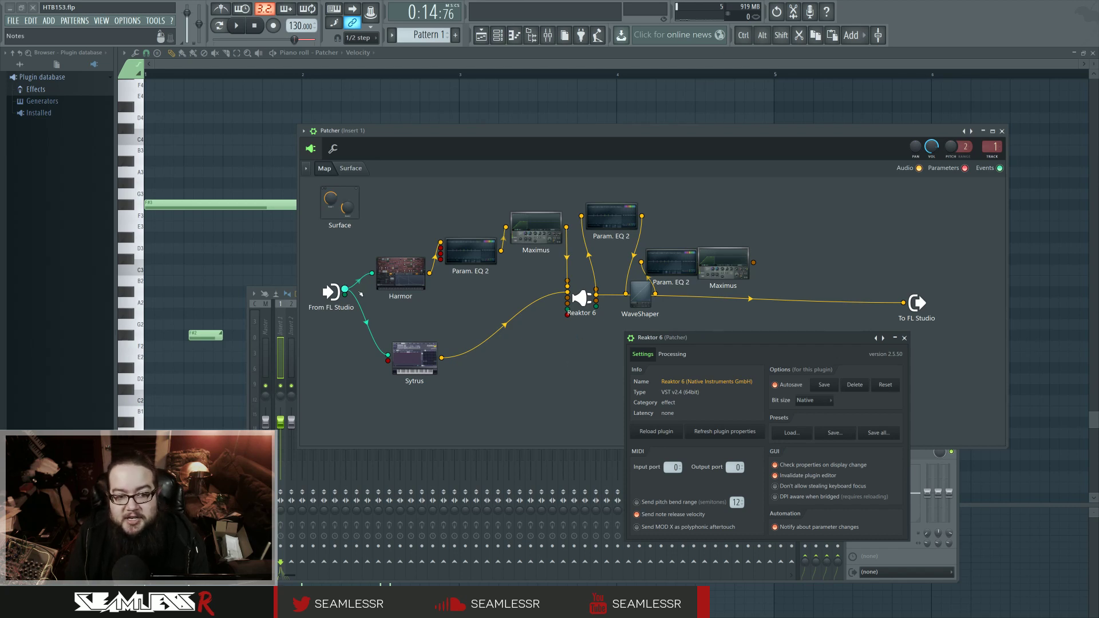
drag(344, 290, 567, 310)
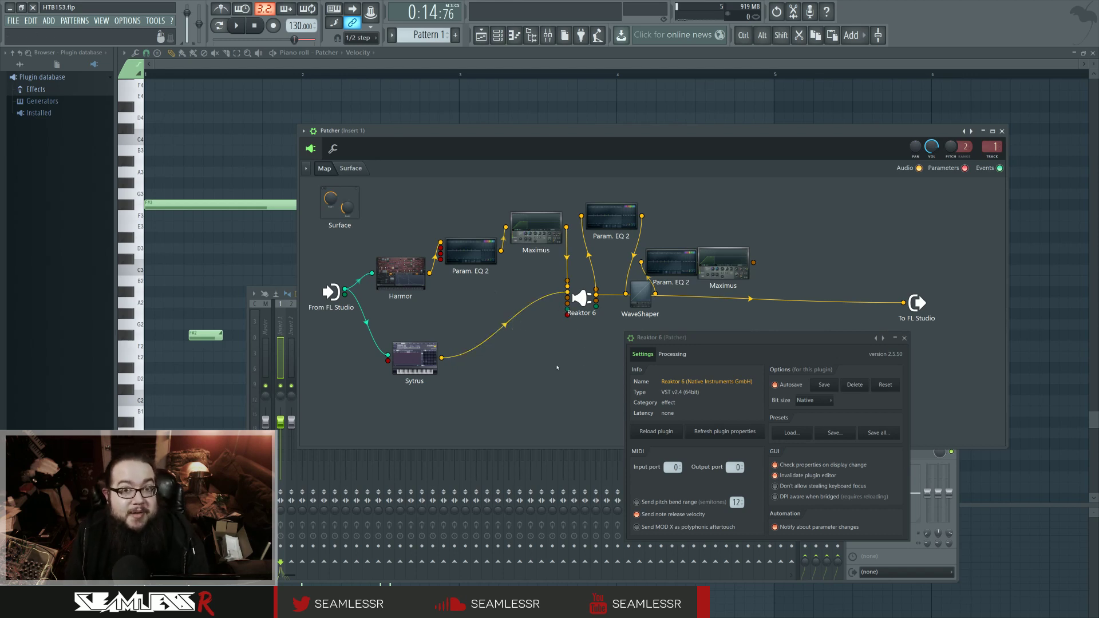
click(672, 354)
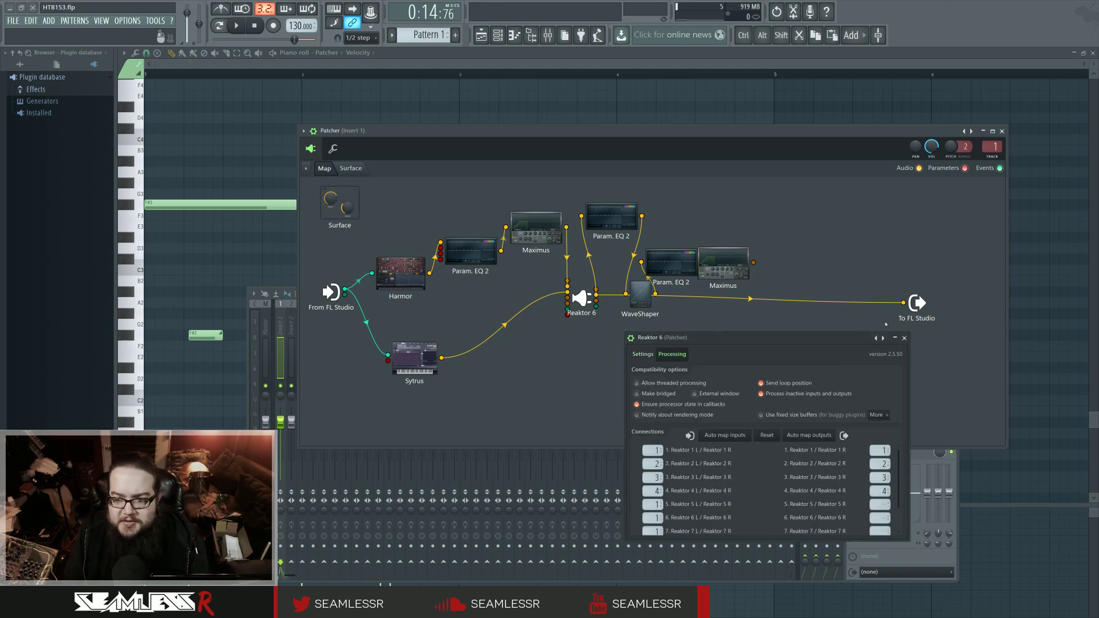
click(904, 338)
Open Reaktor 6 and Sytrus, audition the patch, view Sytrus's Main page and close Sytrus
click(584, 302)
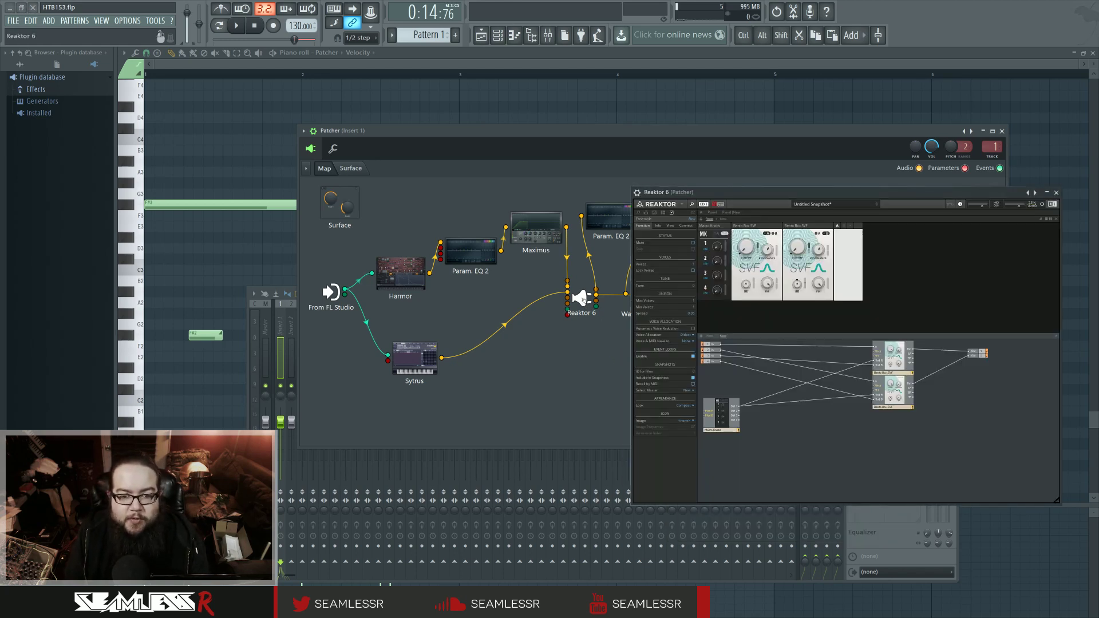
click(422, 361)
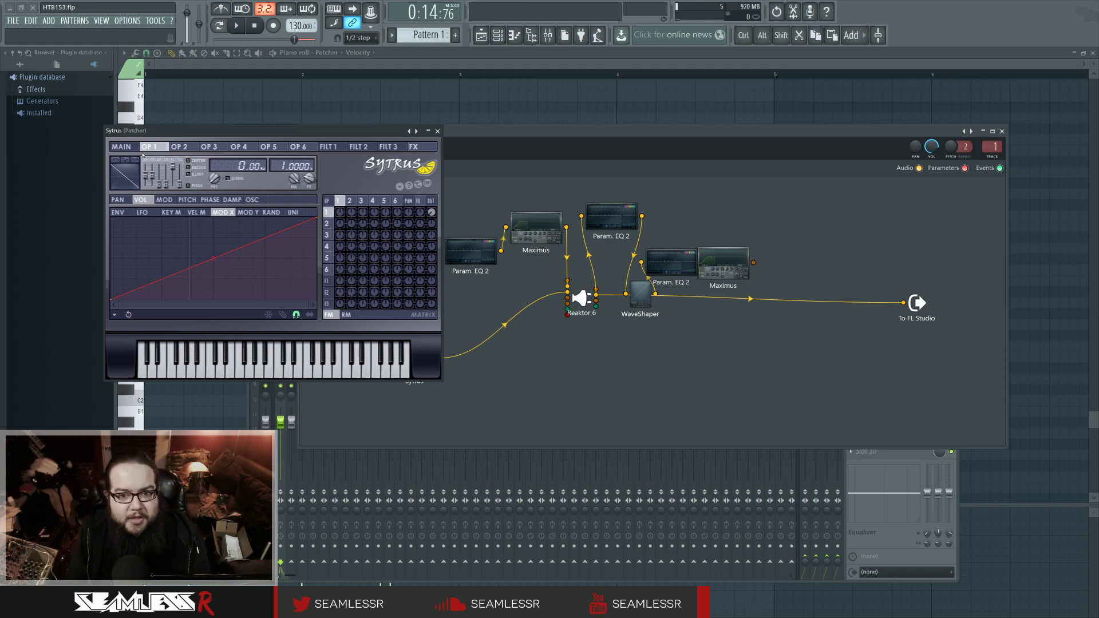
click(236, 25)
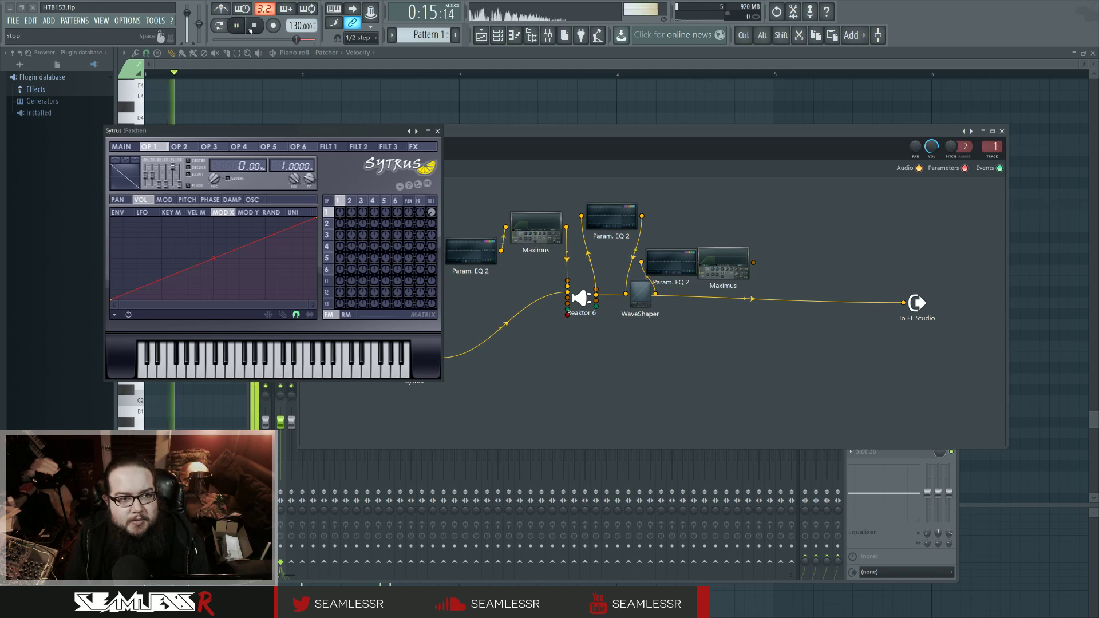
click(254, 27)
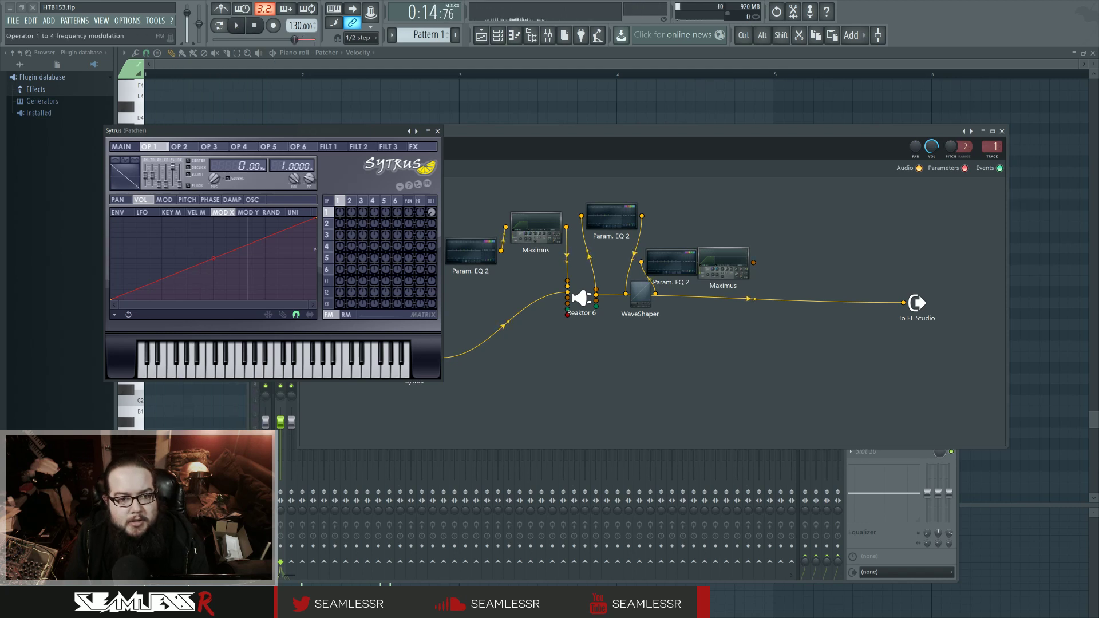
click(125, 147)
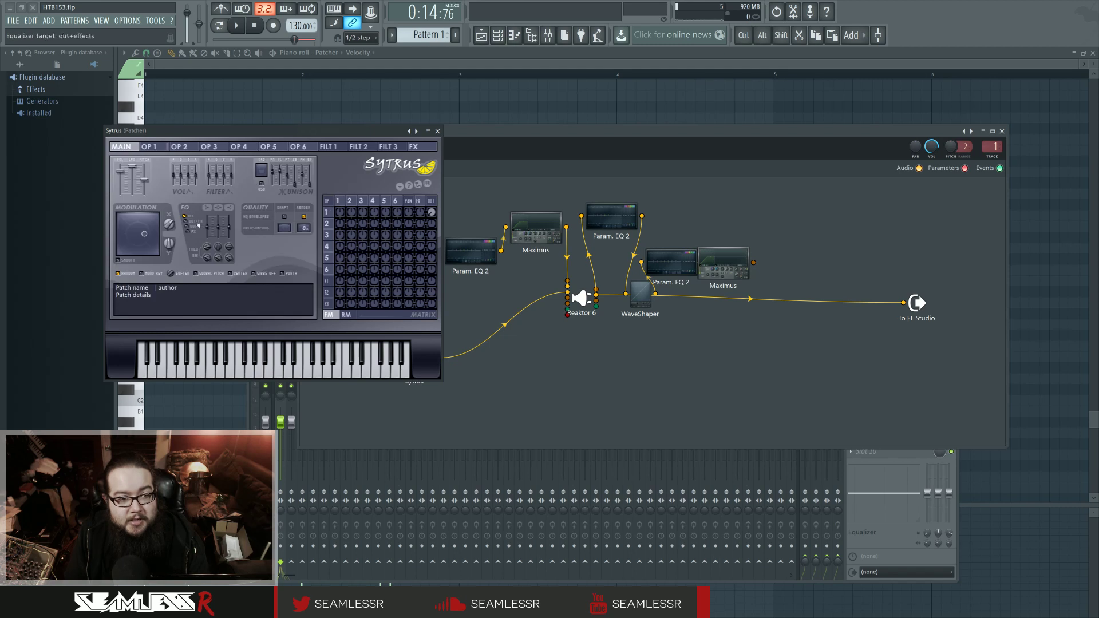
click(438, 131)
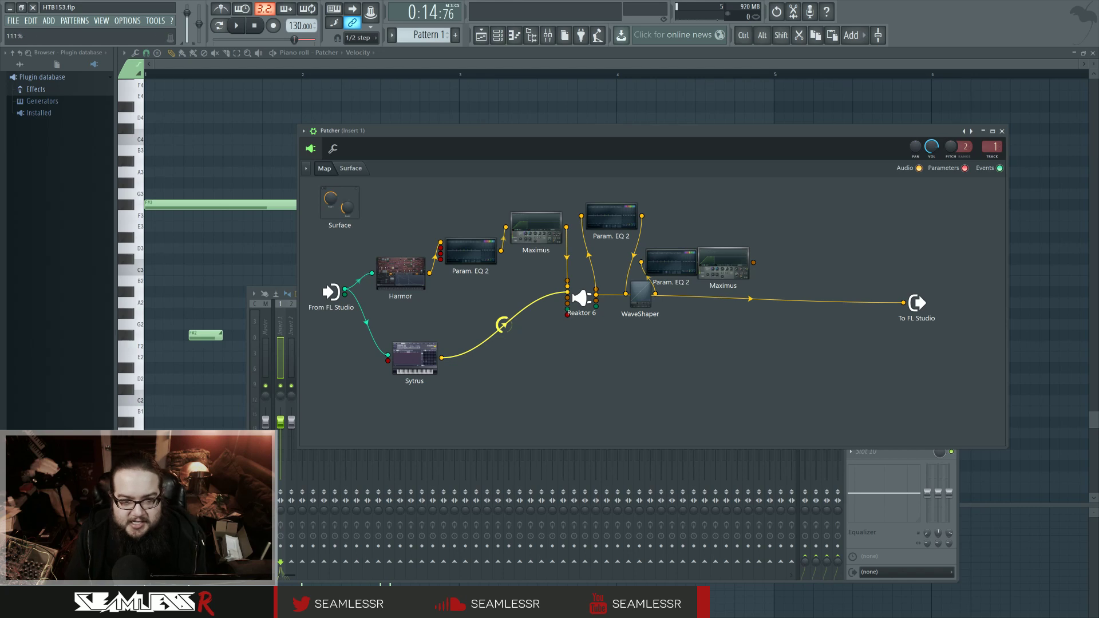
Audition the Reaktor 6 output without further effects and take a brief look at the Reaktor 6 window
key(space)
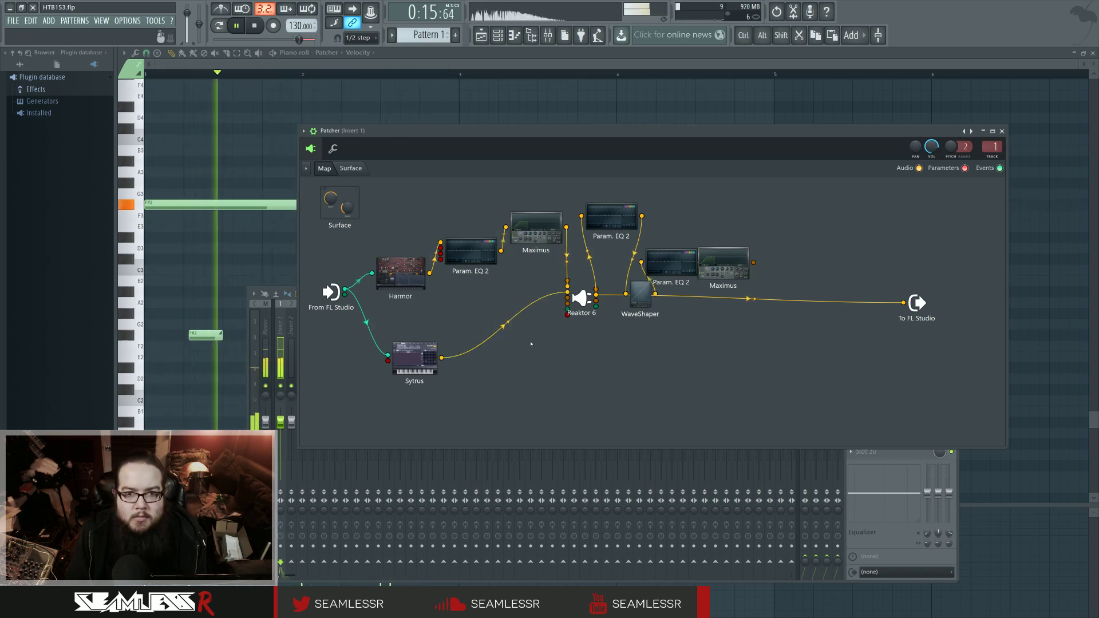
key(space)
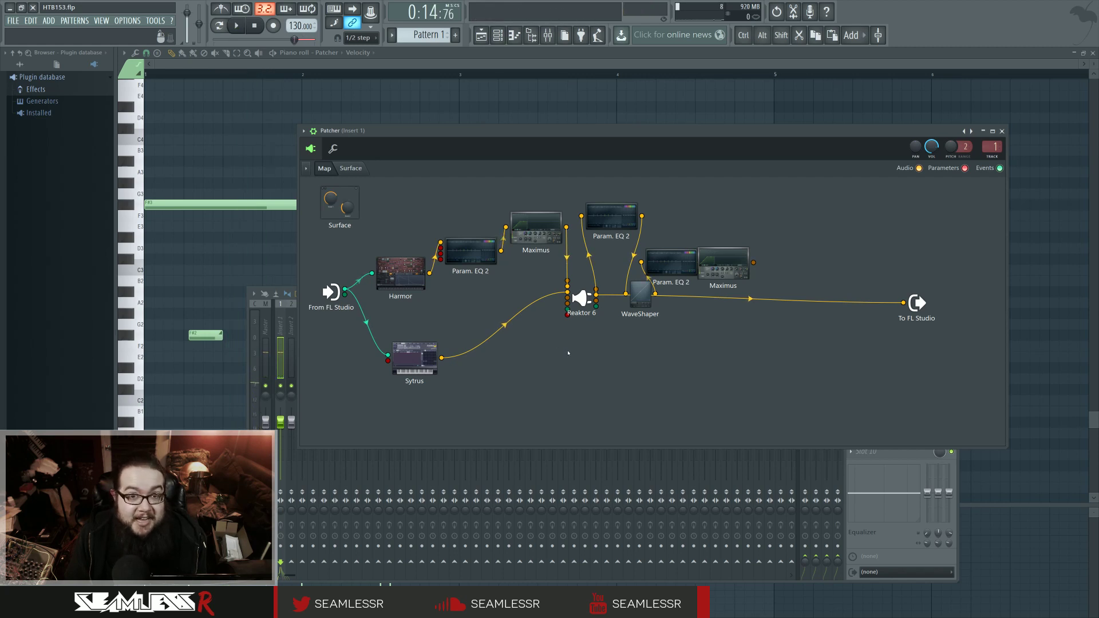
click(582, 304)
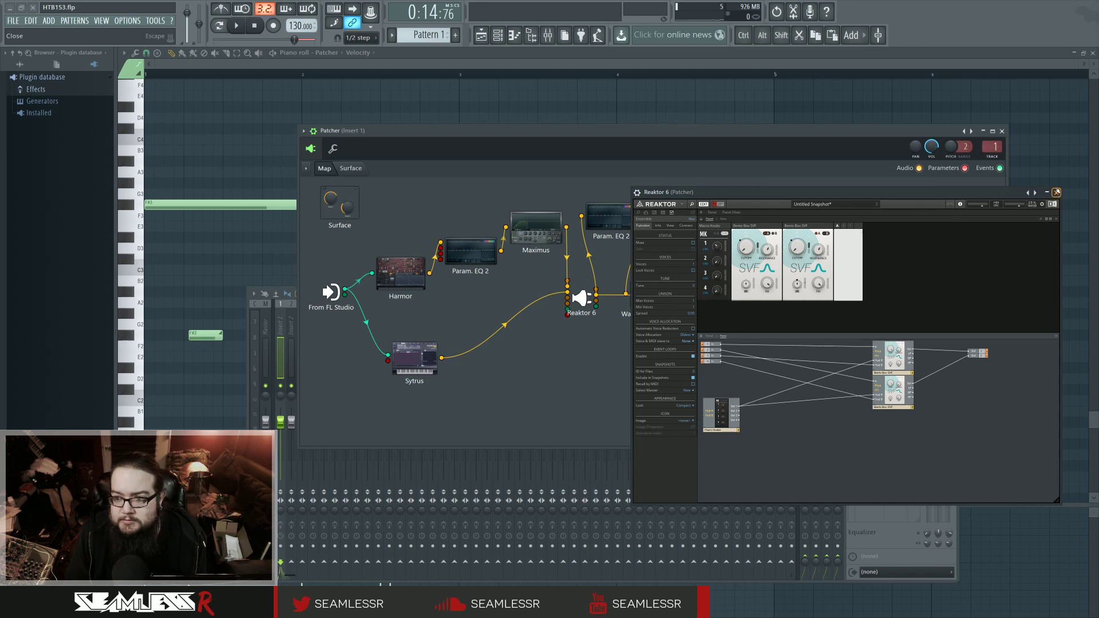
click(1057, 192)
Disconnect Reaktor 6 from To FL Studio, view the Param. EQ 2 and WaveShaper, and connect the WaveShaper's output to To FL Studio
drag(901, 303, 880, 319)
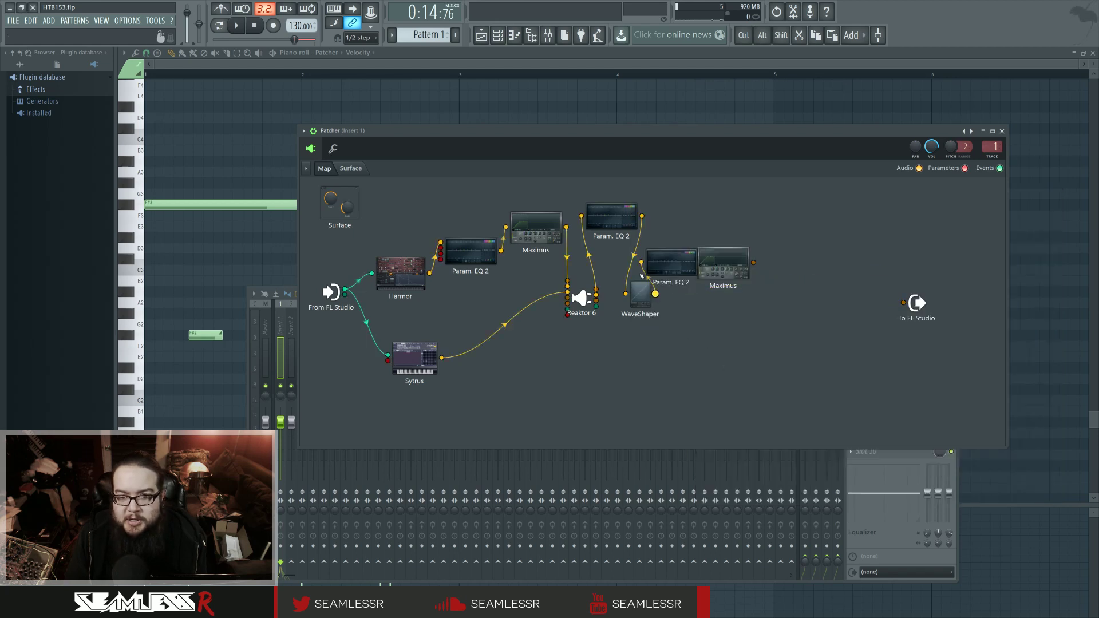
click(642, 276)
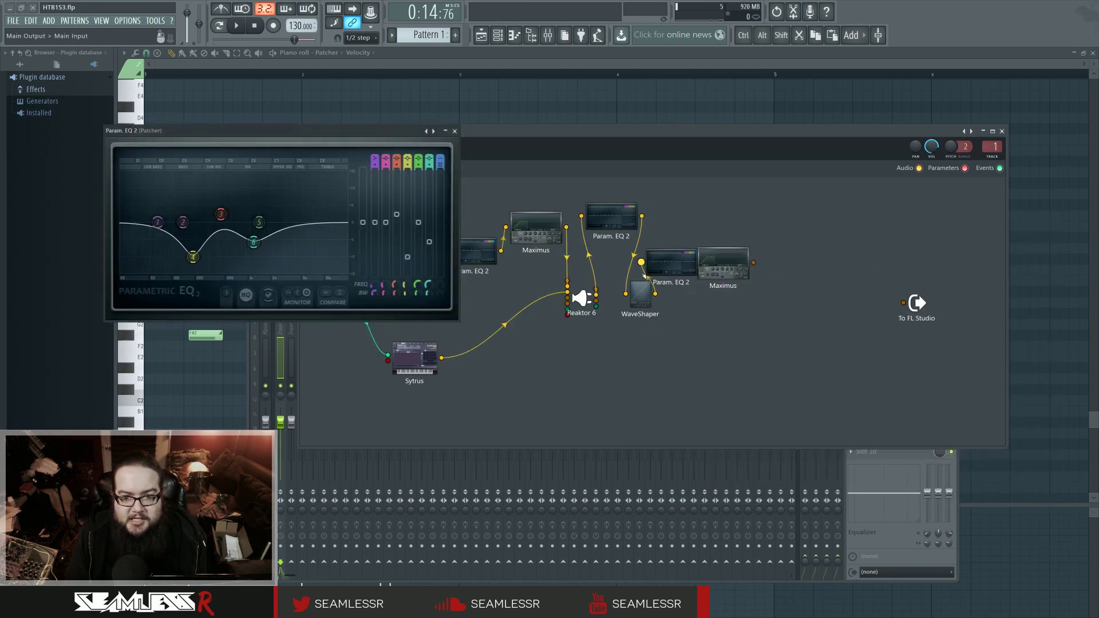
click(640, 293)
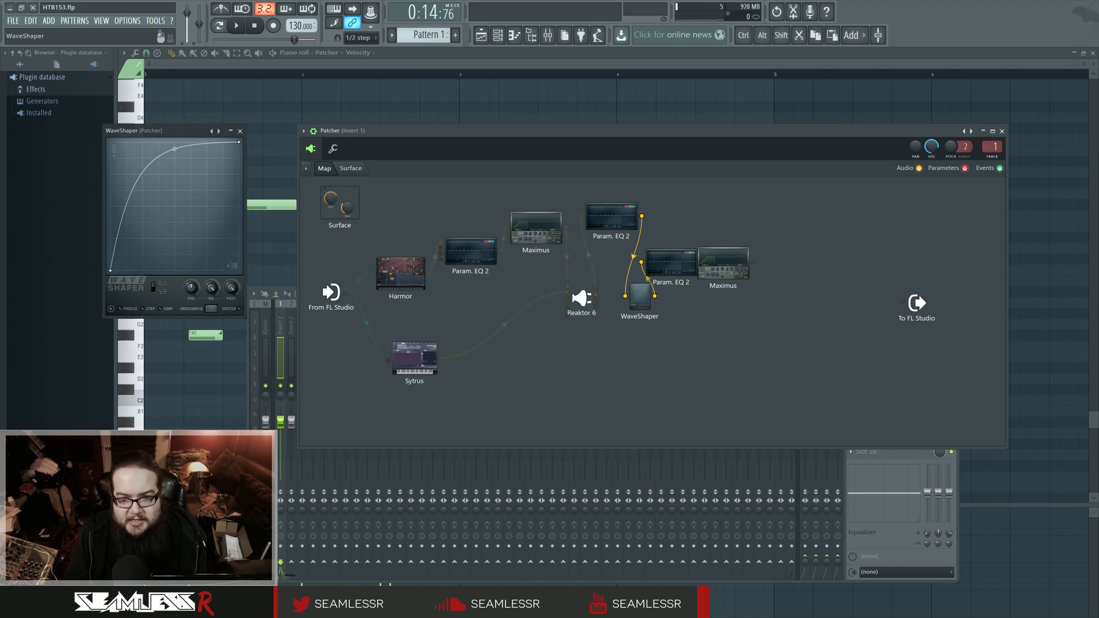
drag(634, 300, 904, 302)
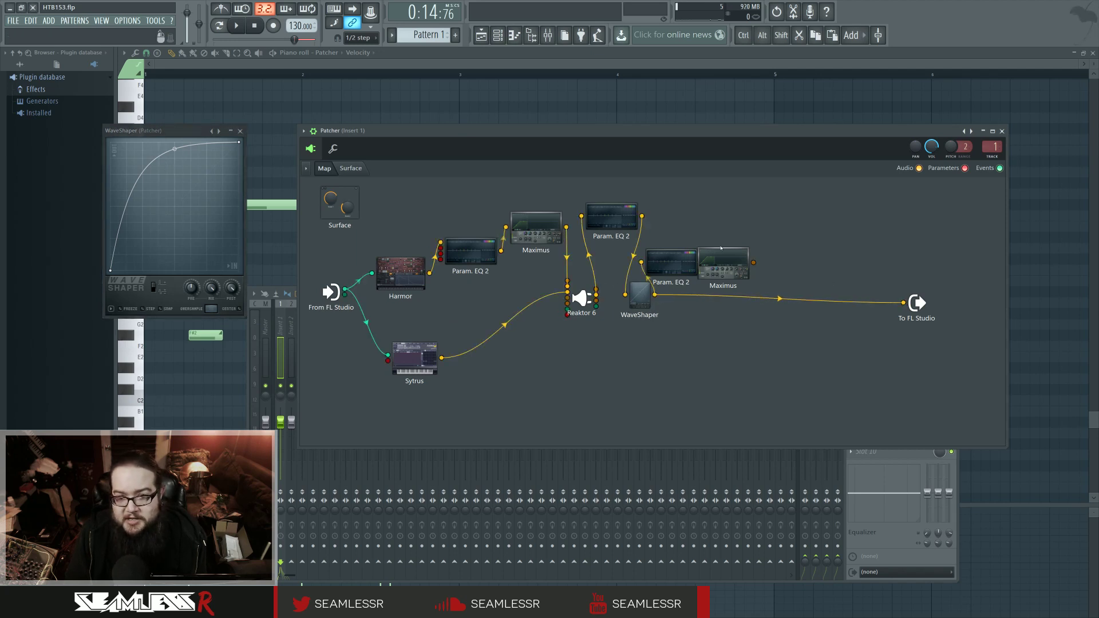
Audition the patch through the WaveShaper while viewing its curve and the curve of the Param. EQ 2 before it
click(470, 252)
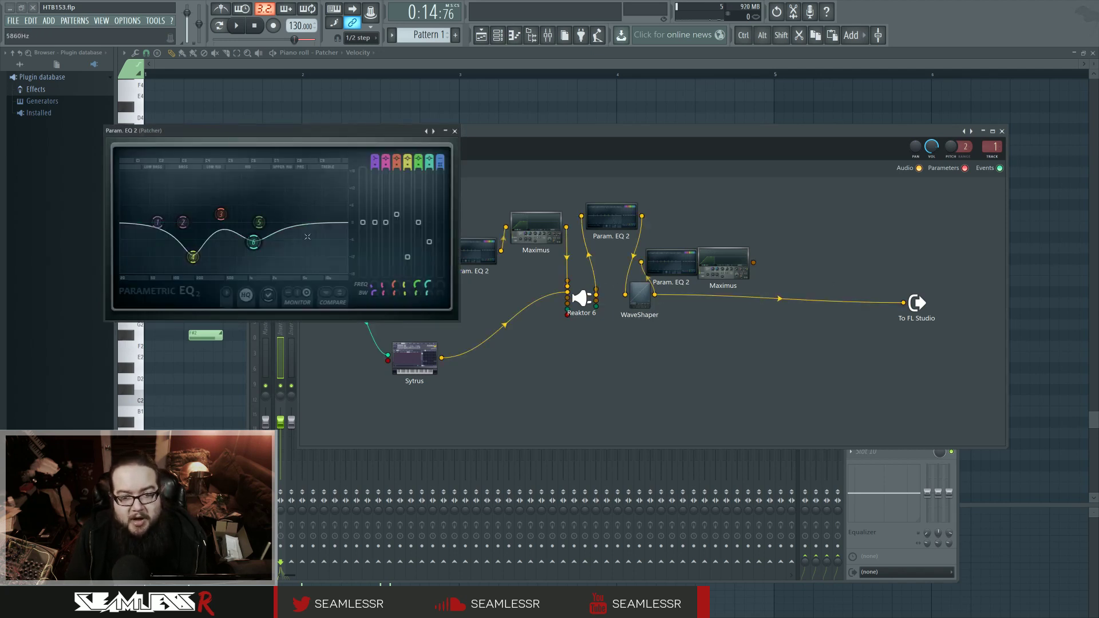
click(640, 293)
drag(162, 131, 724, 320)
key(space)
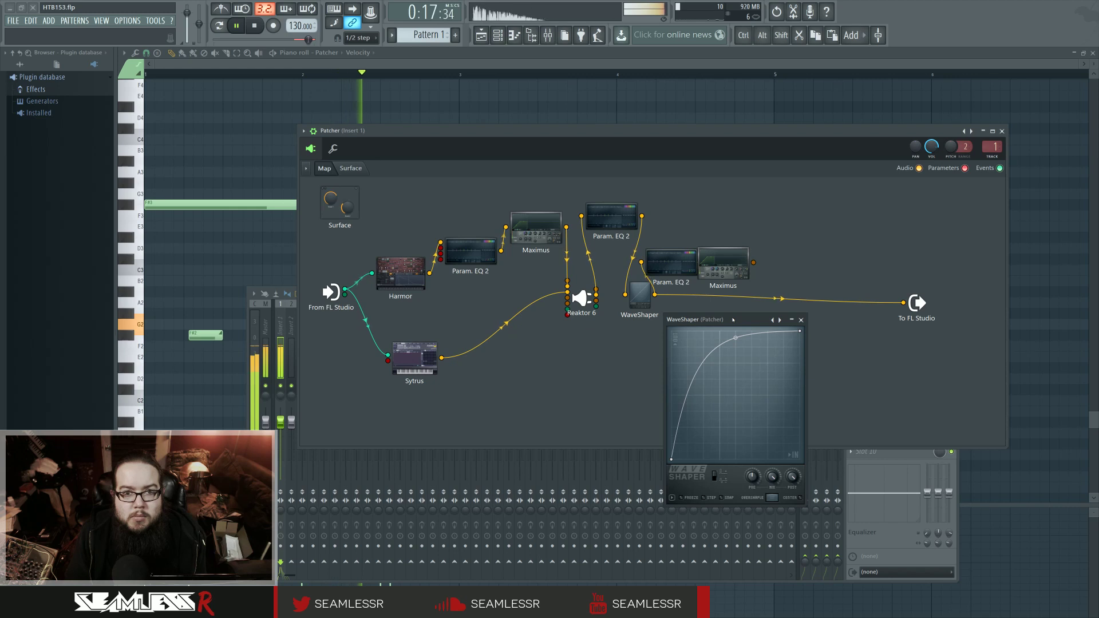
click(612, 226)
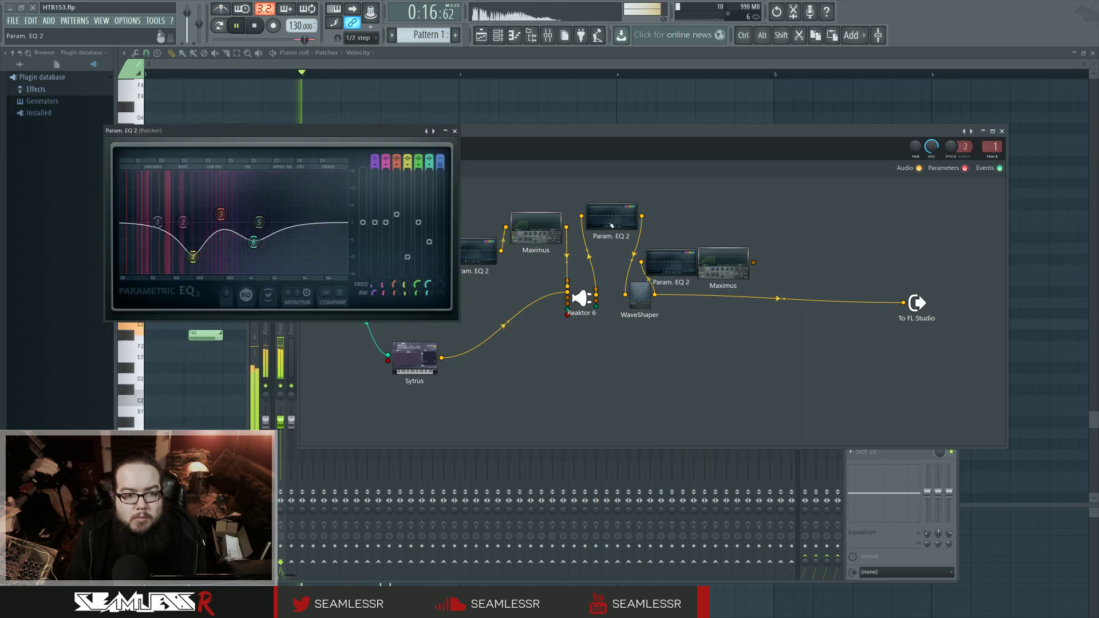
click(456, 131)
click(260, 30)
Route the Param. EQ 2 after the WaveShaper into To FL Studio, move the last Maximus farther along the chain, and audition the result
click(670, 265)
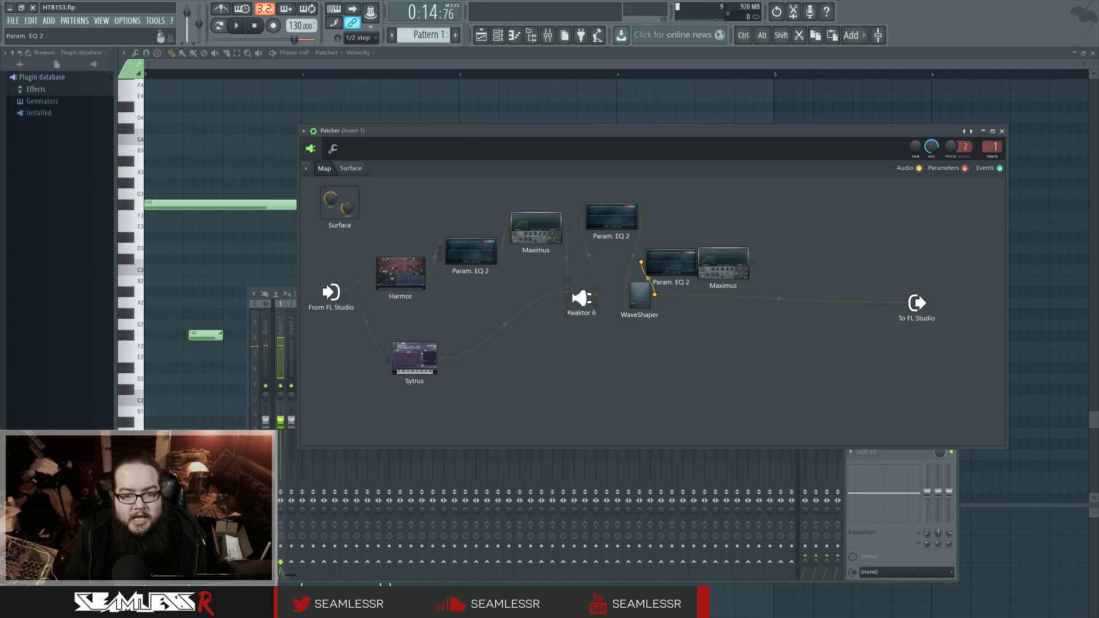
drag(904, 303, 833, 321)
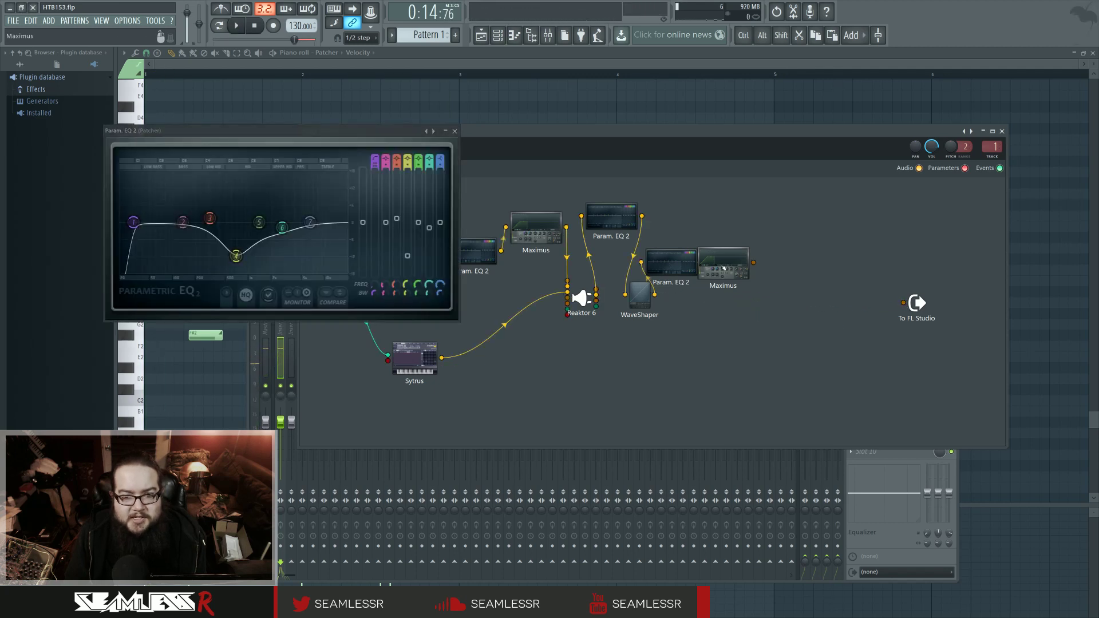
drag(724, 268, 904, 303)
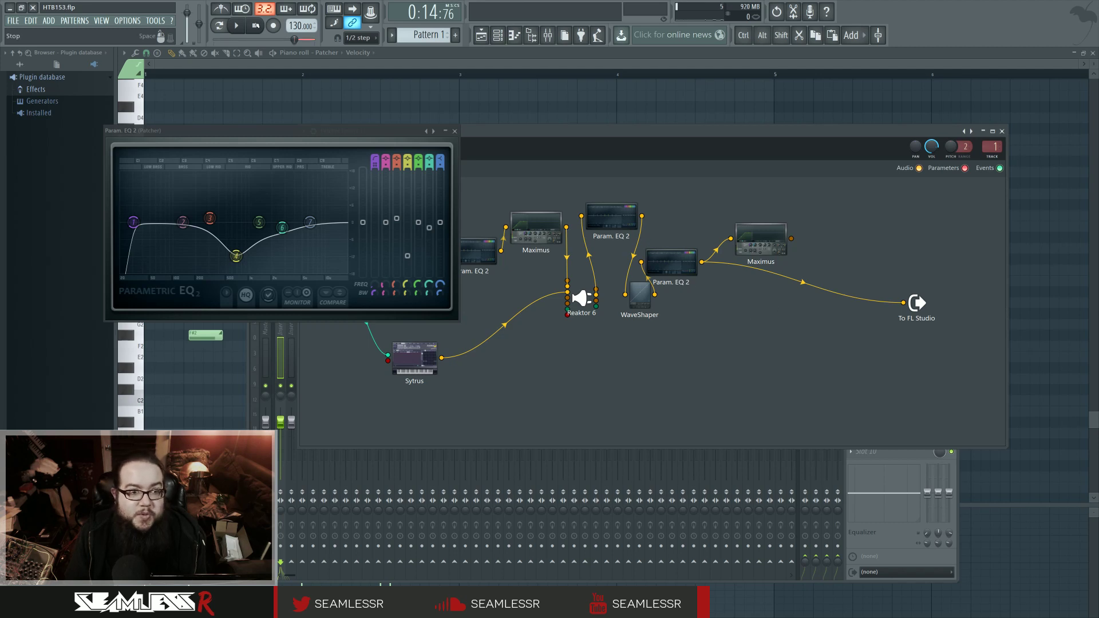
click(237, 26)
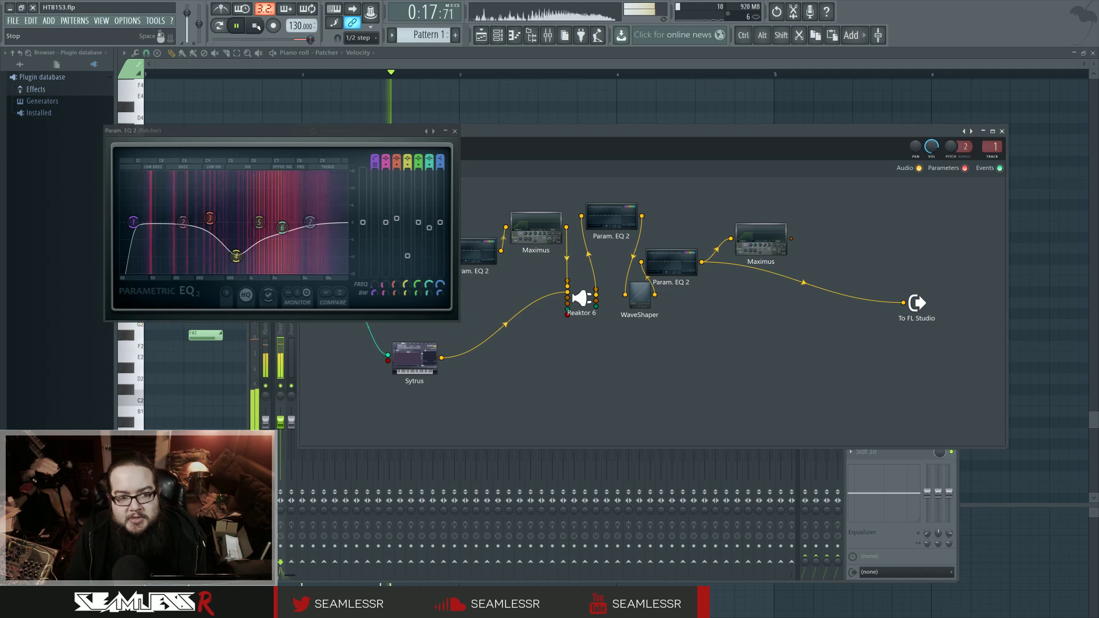
click(257, 26)
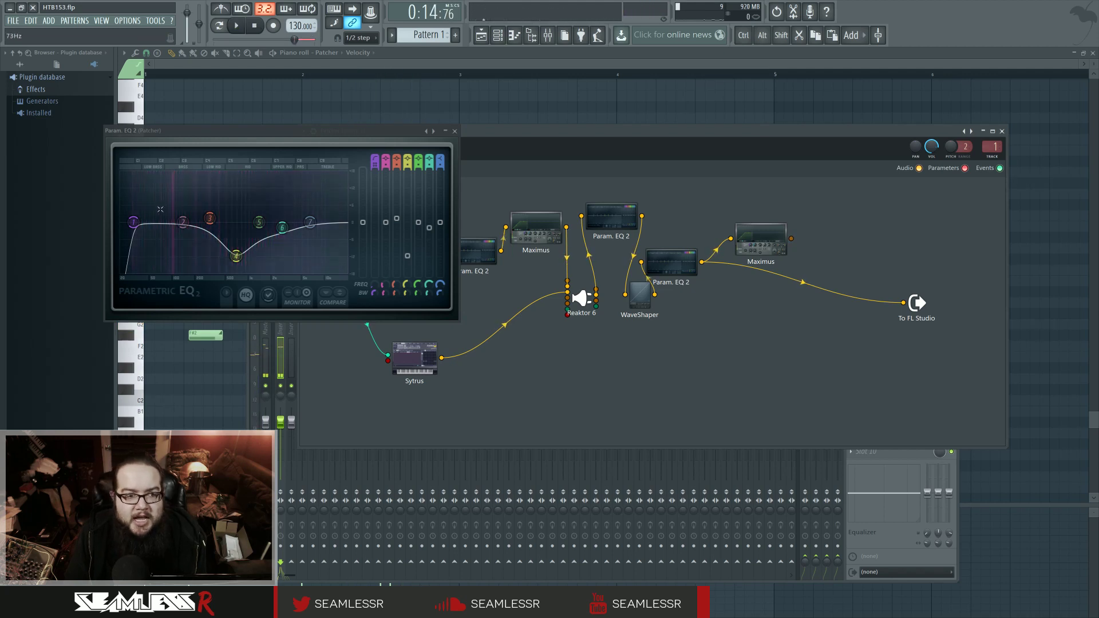
Close the EQ window and feed To FL Studio from the last Maximus instead of the Param. EQ 2
click(454, 132)
drag(903, 303, 854, 278)
drag(791, 239, 904, 303)
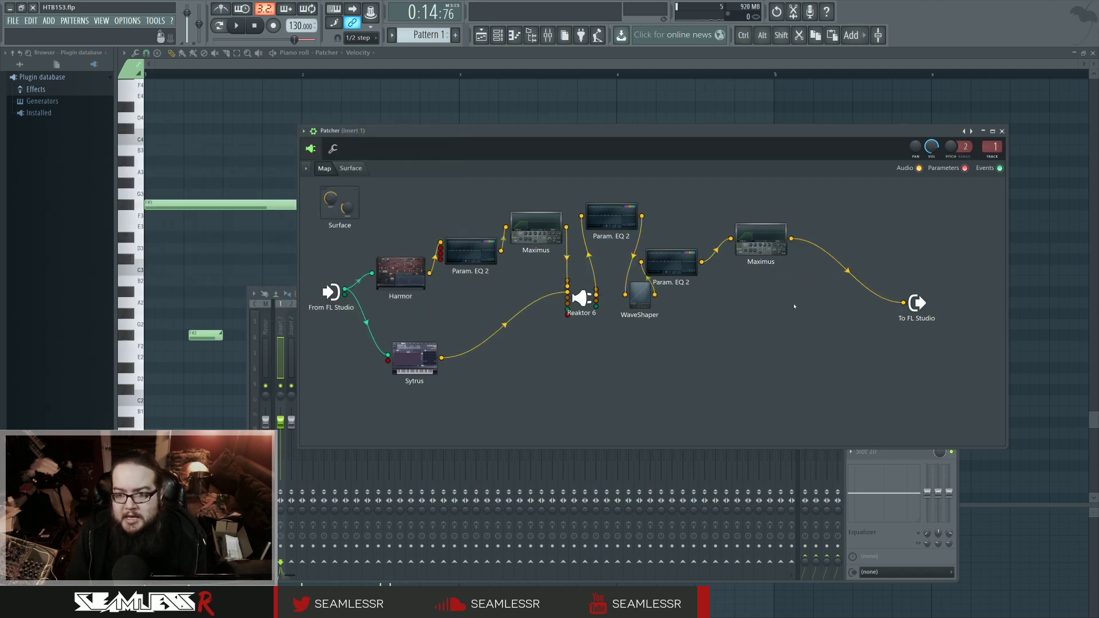
Open the last Maximus and compare the compression curves of its Low, Mid, High and Master bands
click(761, 237)
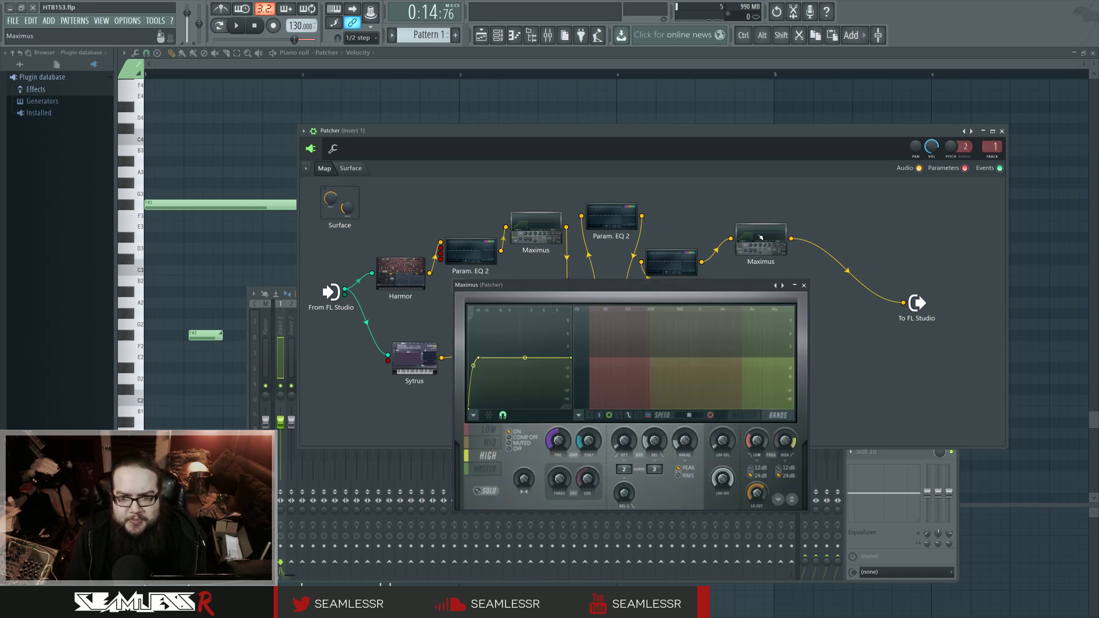
click(494, 442)
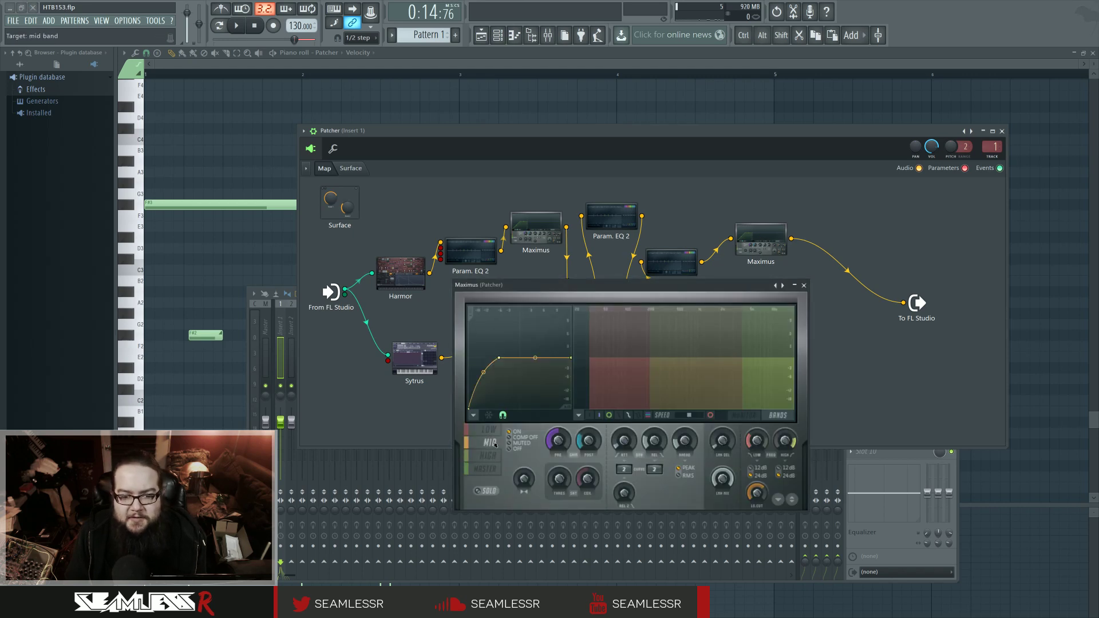
click(493, 430)
click(493, 443)
click(492, 456)
click(495, 440)
click(494, 431)
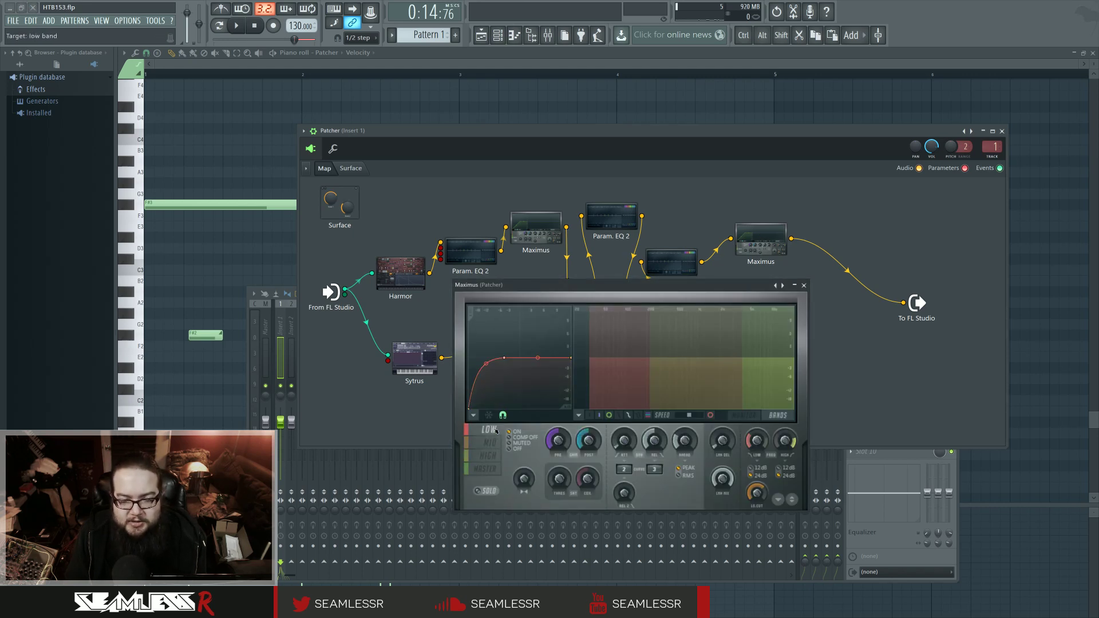
click(494, 442)
click(494, 456)
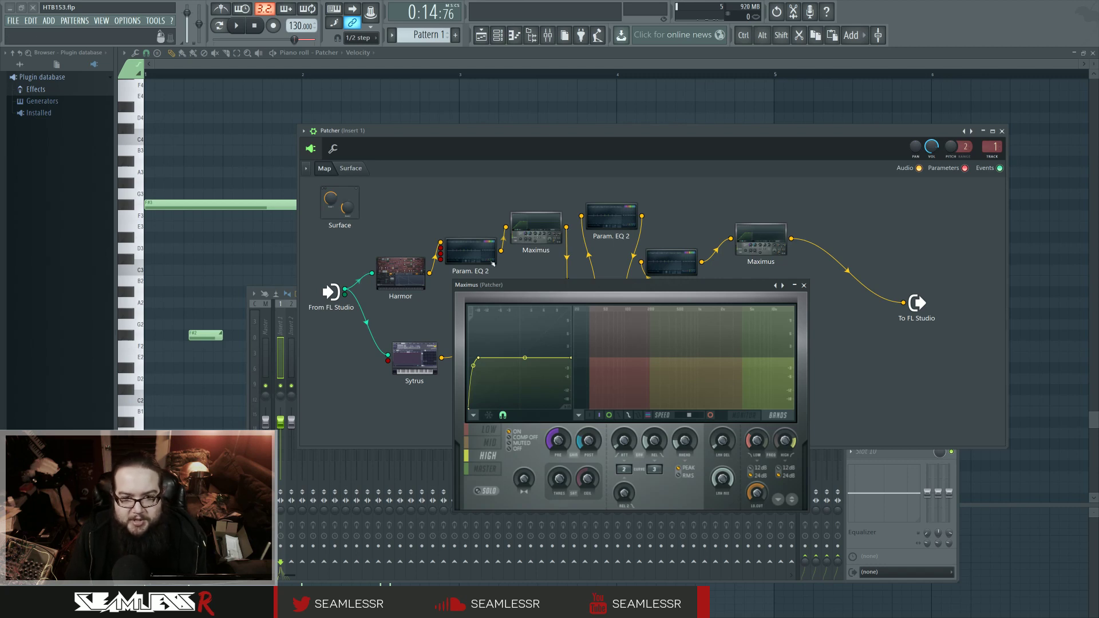
click(486, 469)
click(488, 456)
click(485, 469)
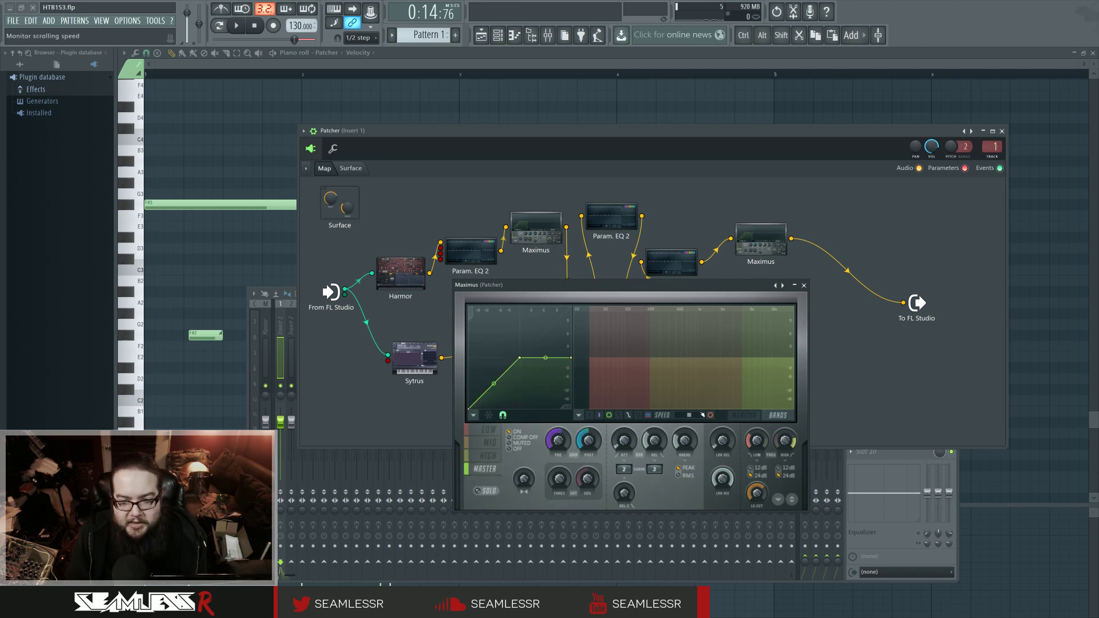
Switch the last Maximus to its Monitor display, audition the patch while watching the waveform, and open the mixer on the master track
click(744, 416)
click(236, 25)
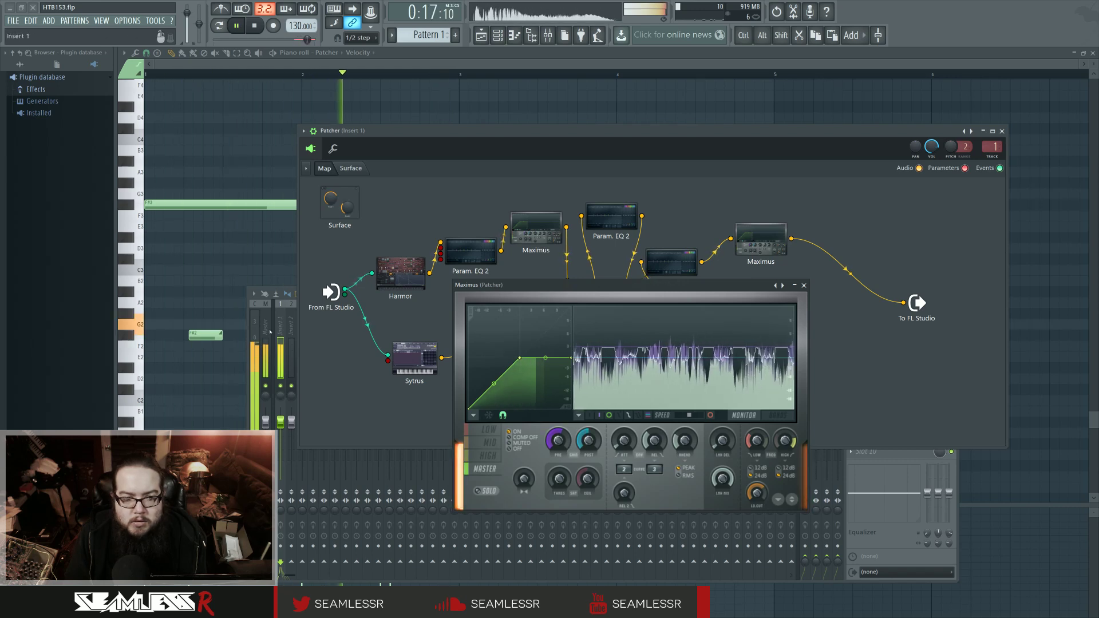
key(F9)
key(space)
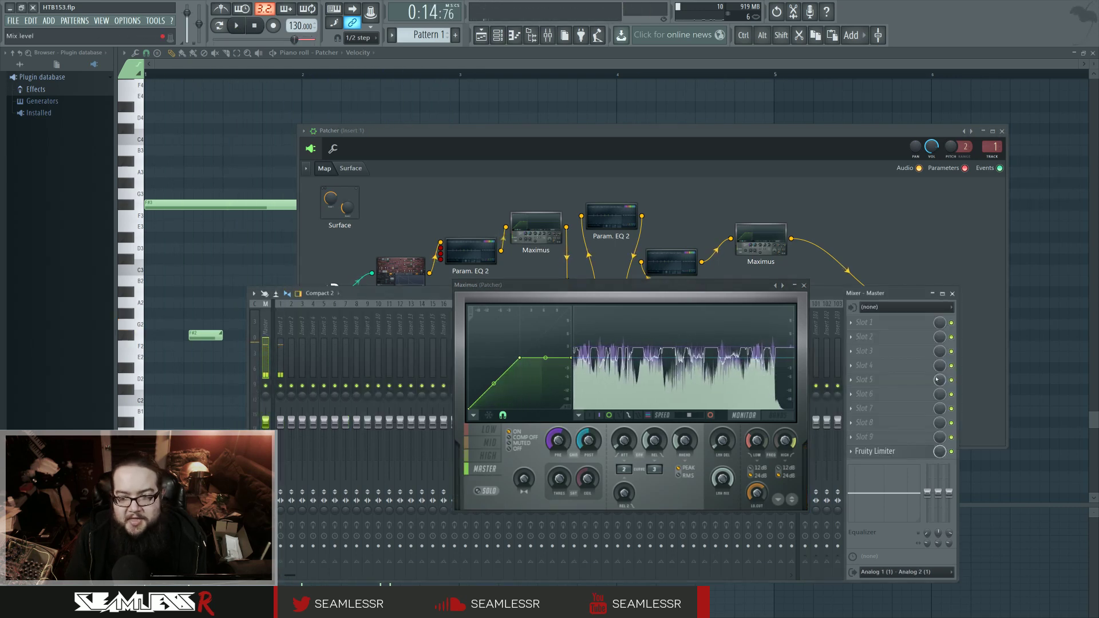
Open the master track's Fruity Limiter, place it beside the Maximus window, and audition the patch while comparing both waveform displays
click(874, 451)
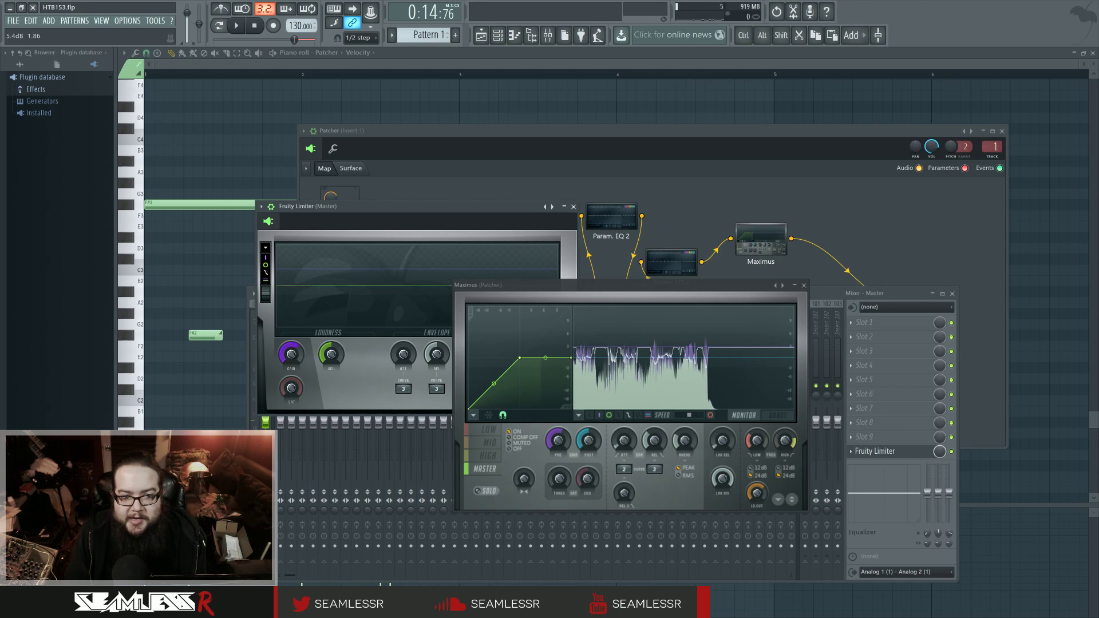
key(space)
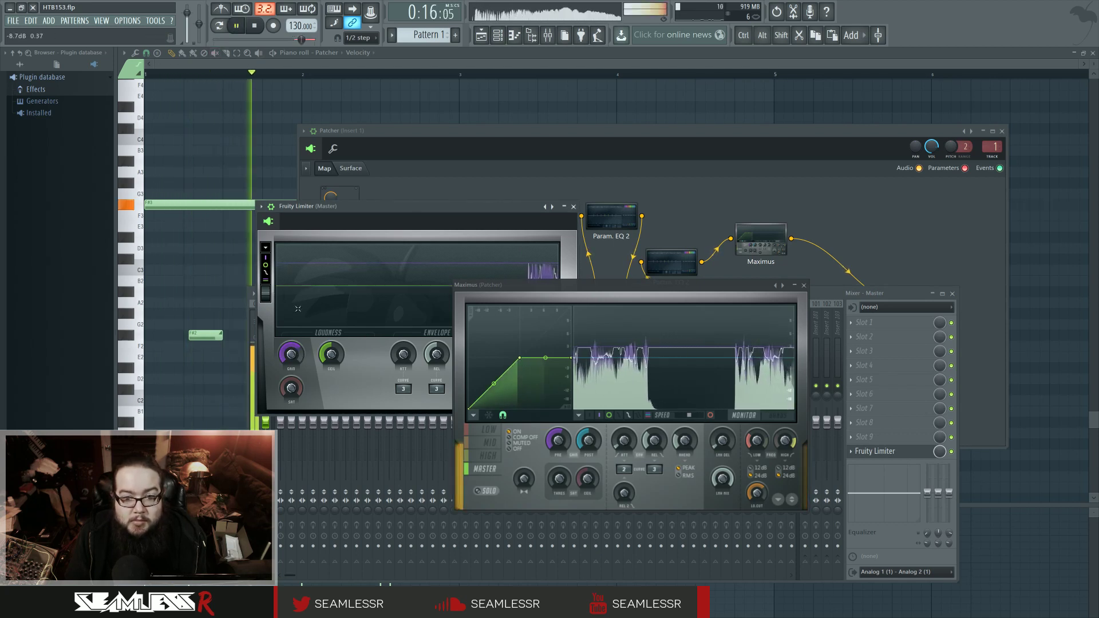
drag(524, 219, 441, 208)
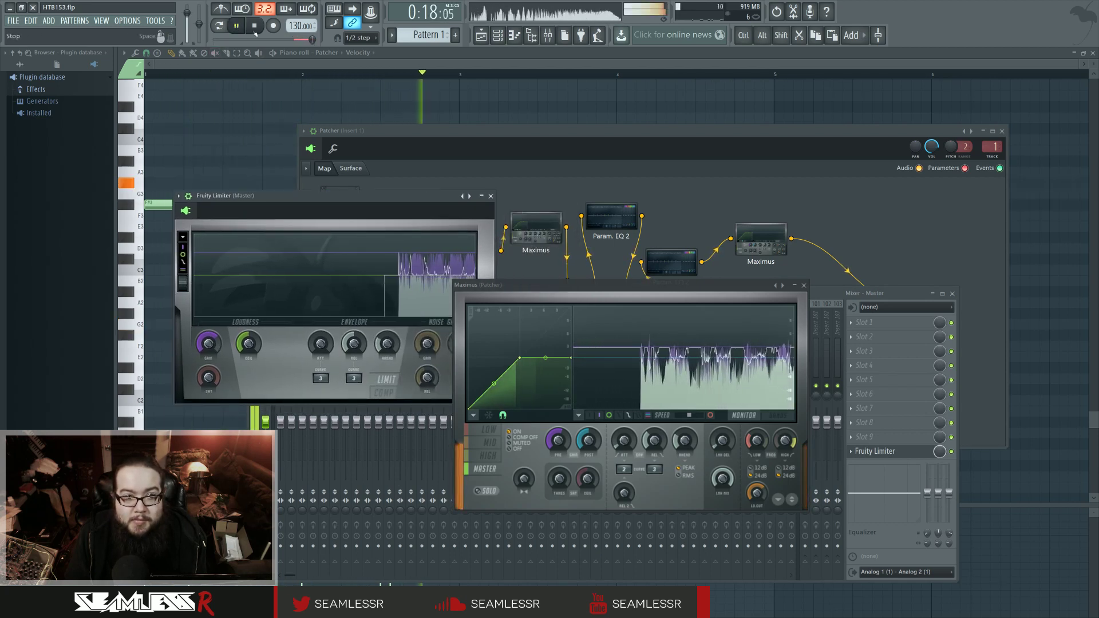
key(space)
key(space)
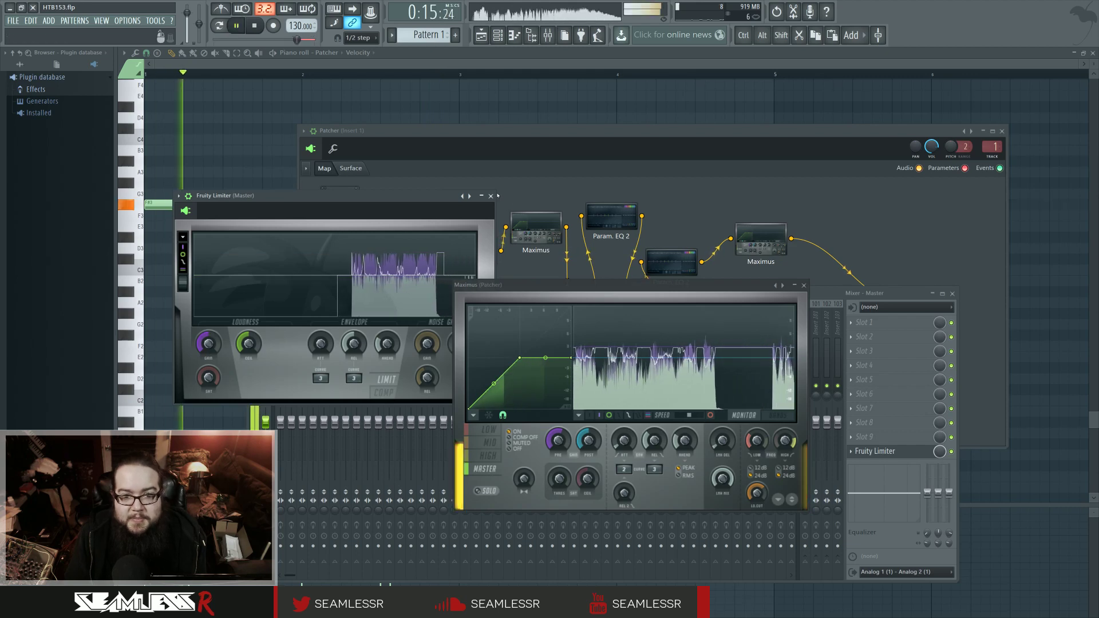
Close the Fruity Limiter and Maximus windows, bring the Patcher map back in front, and stop playback
key(Escape)
drag(745, 285, 667, 323)
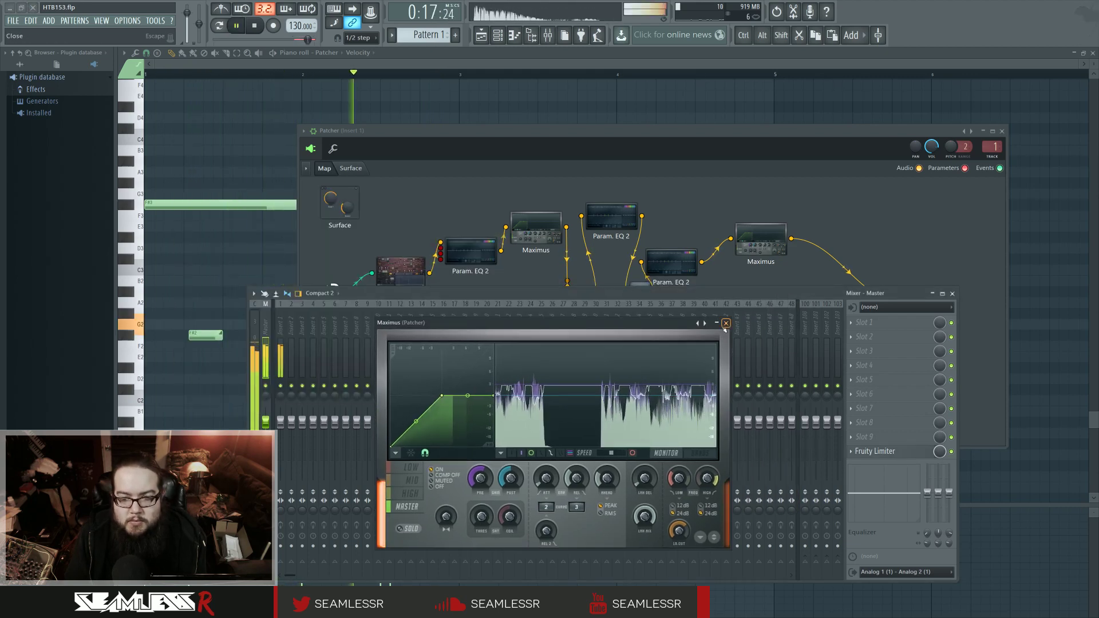
click(726, 324)
click(655, 136)
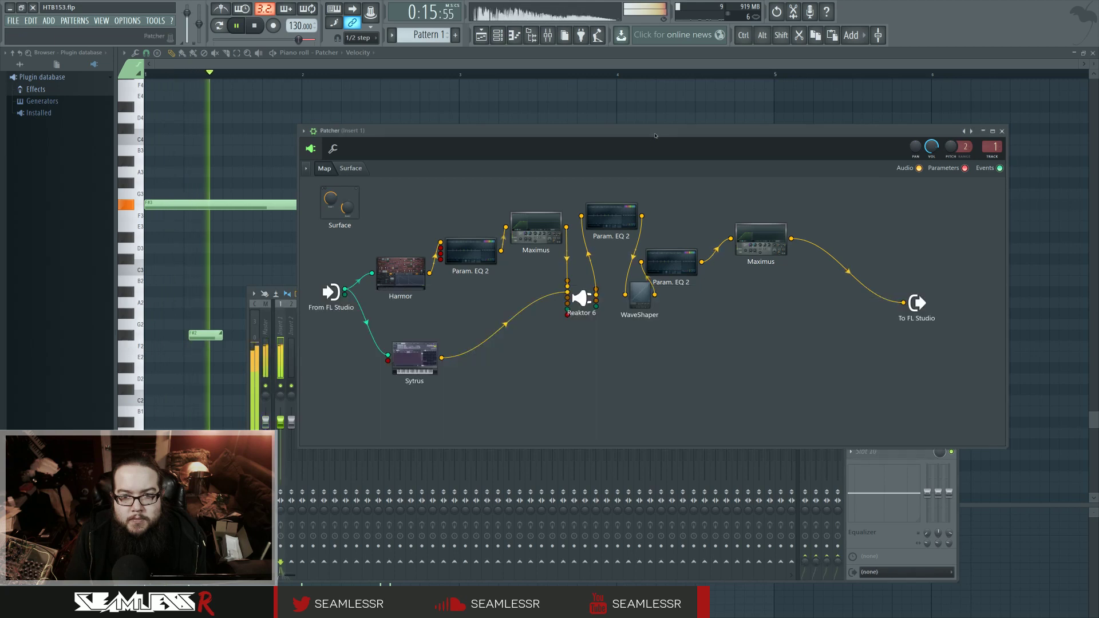
key(space)
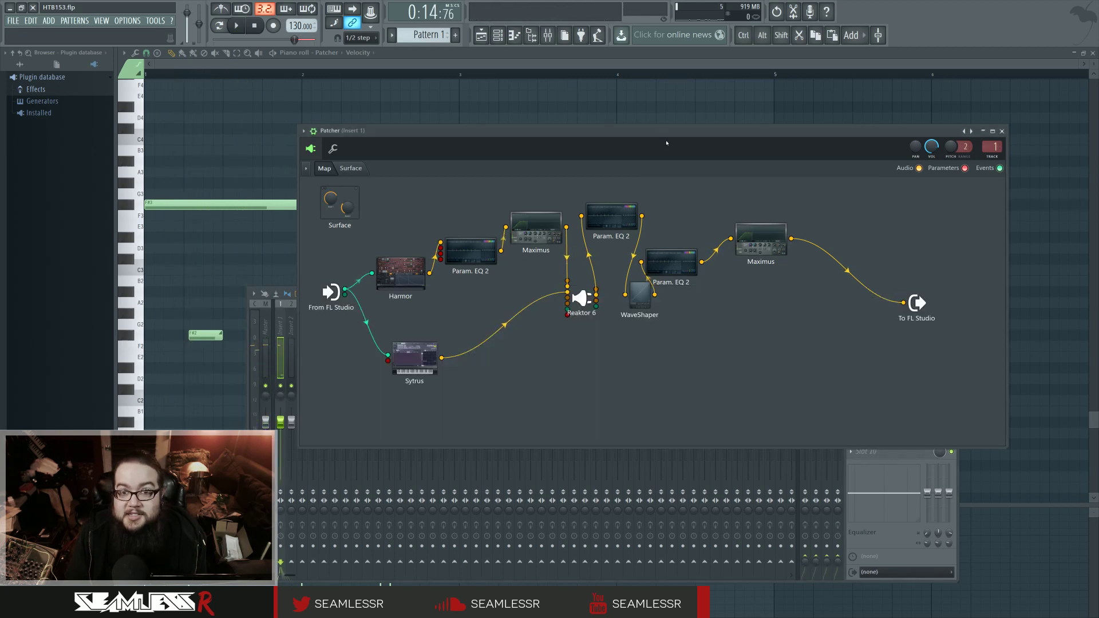
Open Reaktor 6 from the Patcher map and audition the patch twice with its two SVF filters in view
double_click(583, 298)
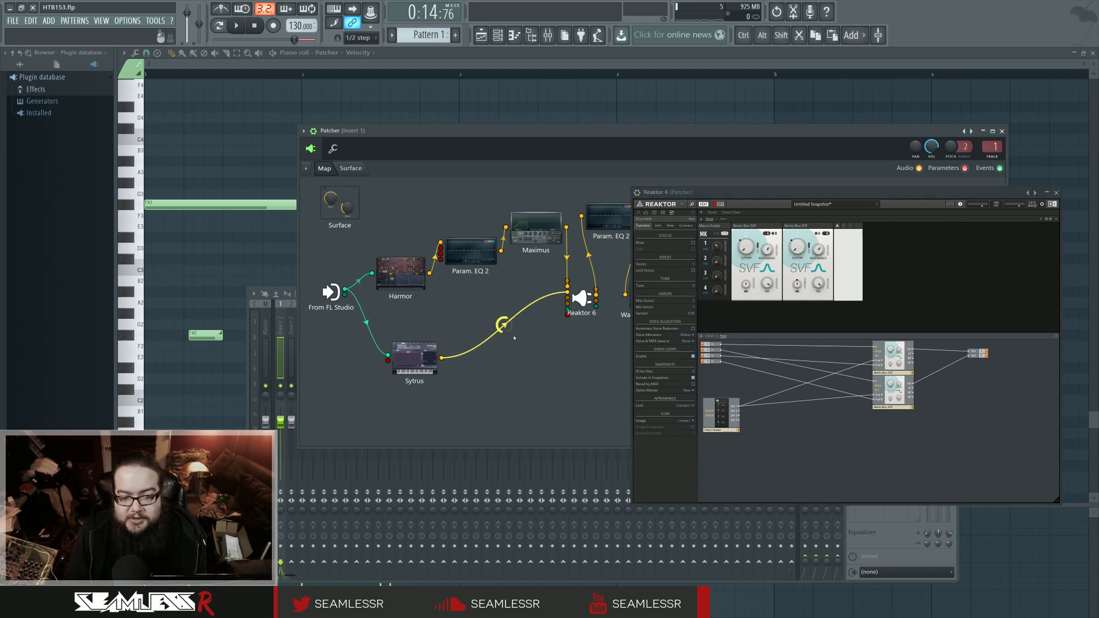
key(space)
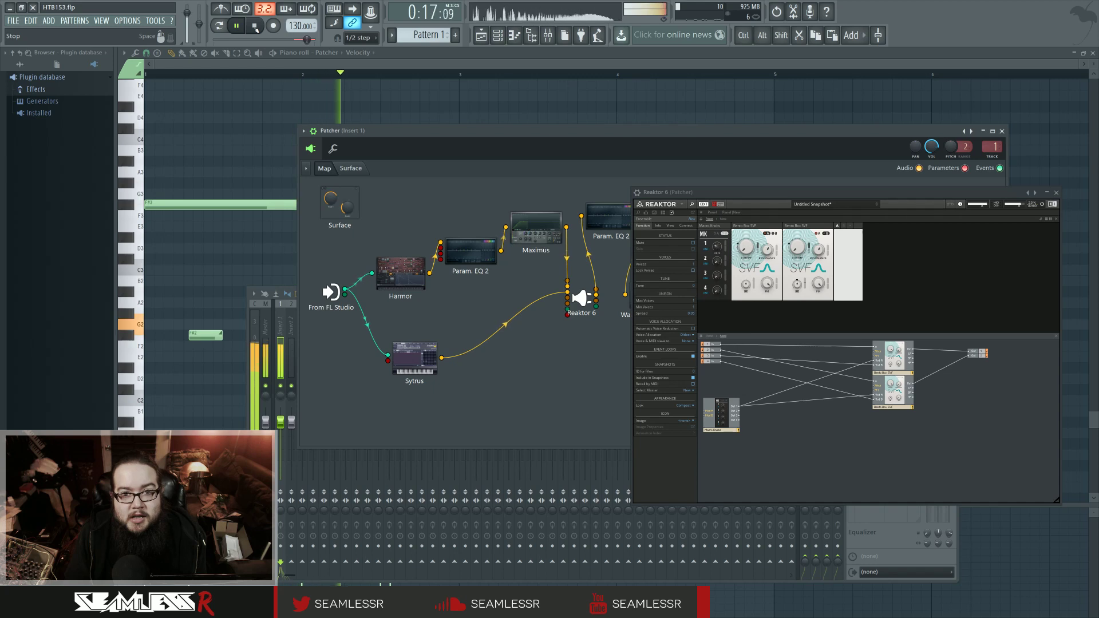
click(256, 26)
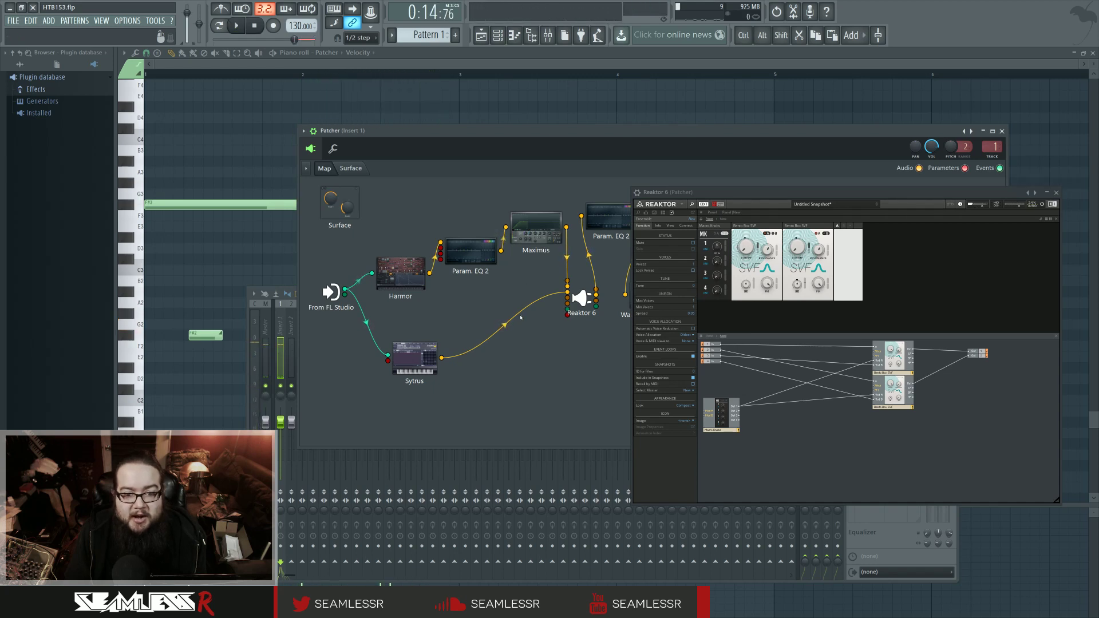
click(237, 27)
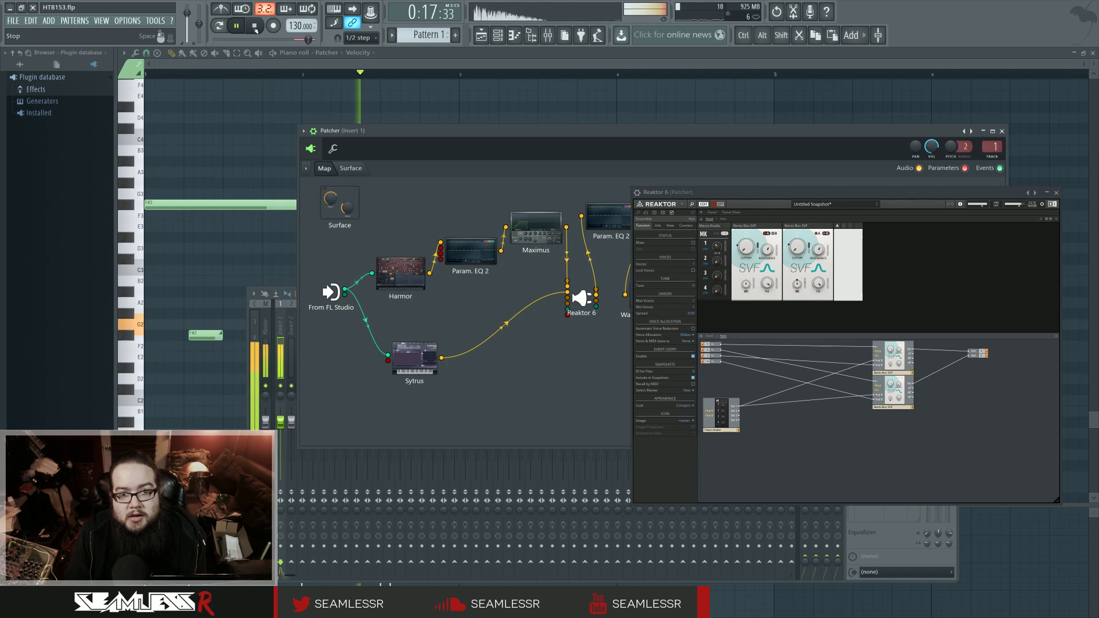
click(256, 29)
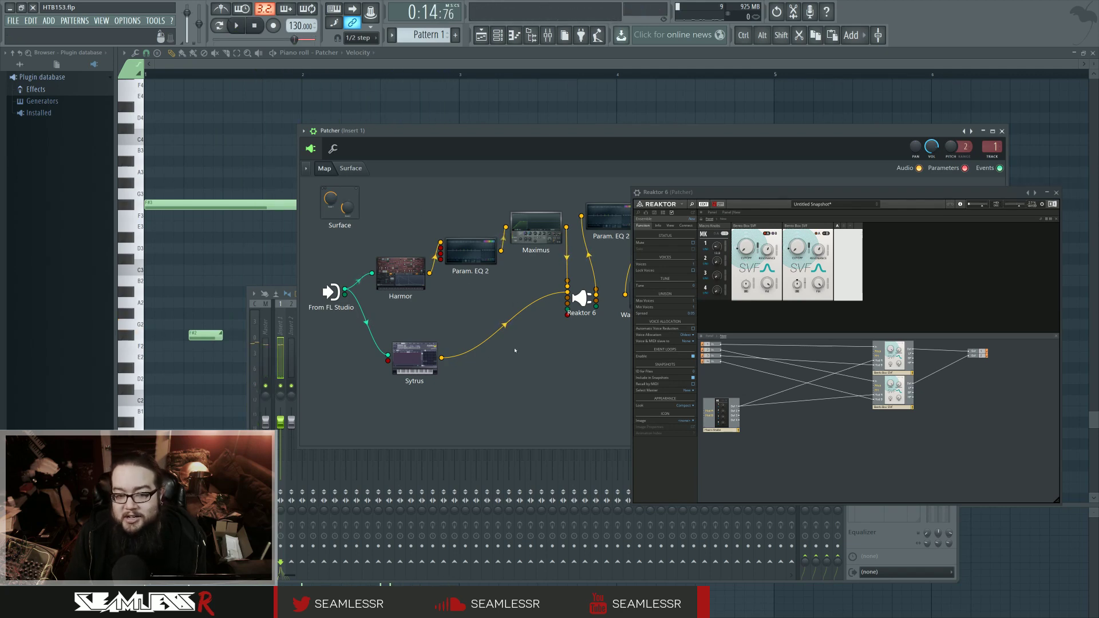
Audition Sytrus operator 1 at a frequency ratio of 2.0000, set the ratio to 1.0000, audition again, and close Sytrus
click(414, 358)
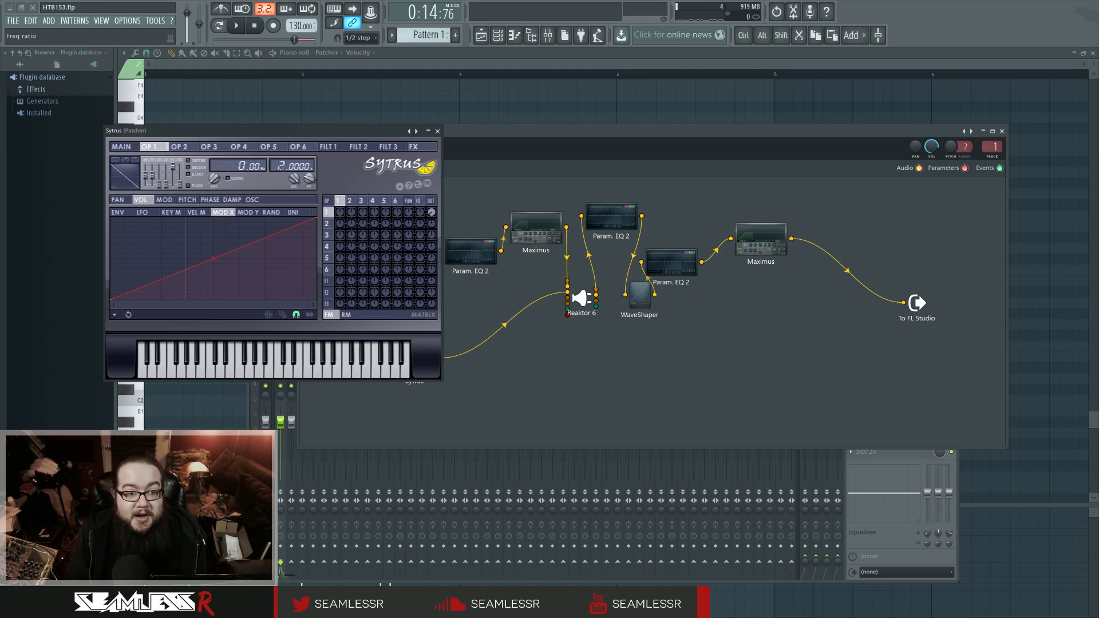
click(241, 30)
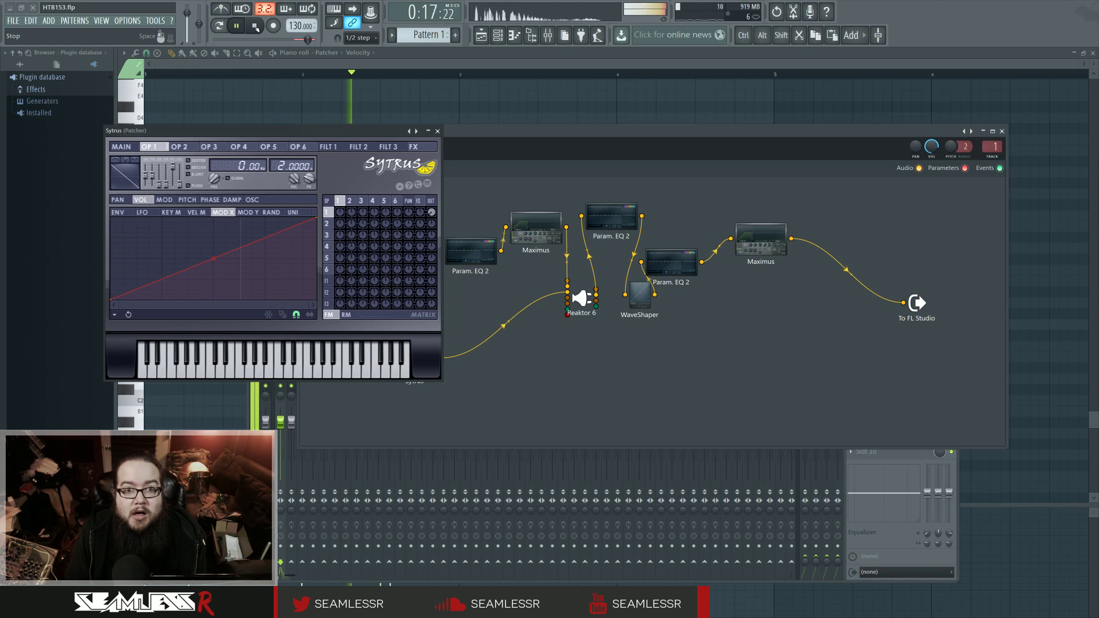
key(space)
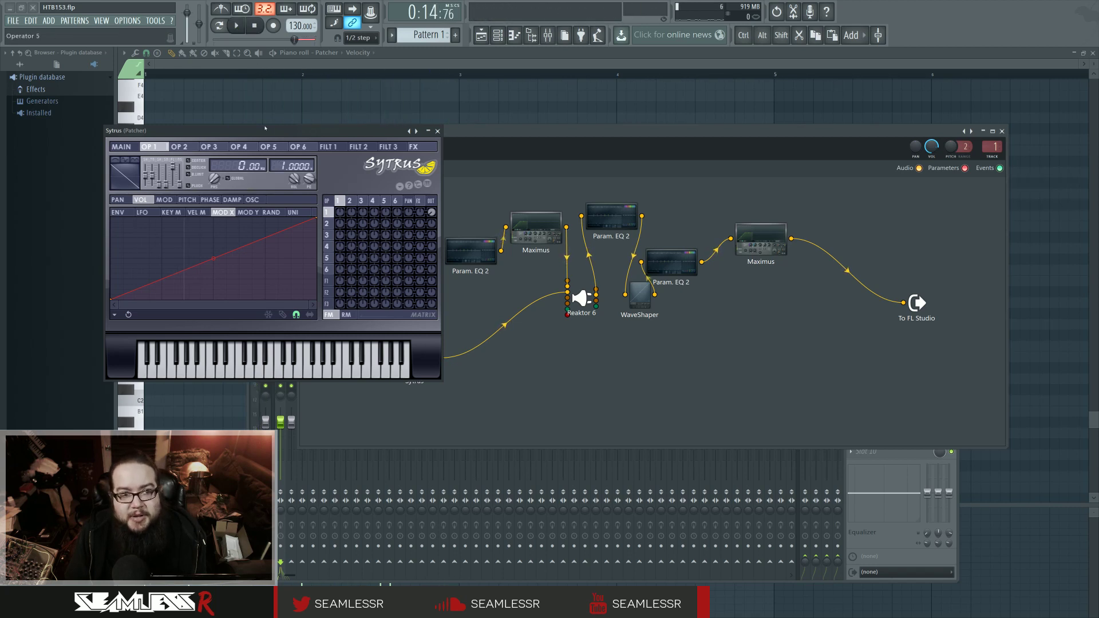
click(237, 26)
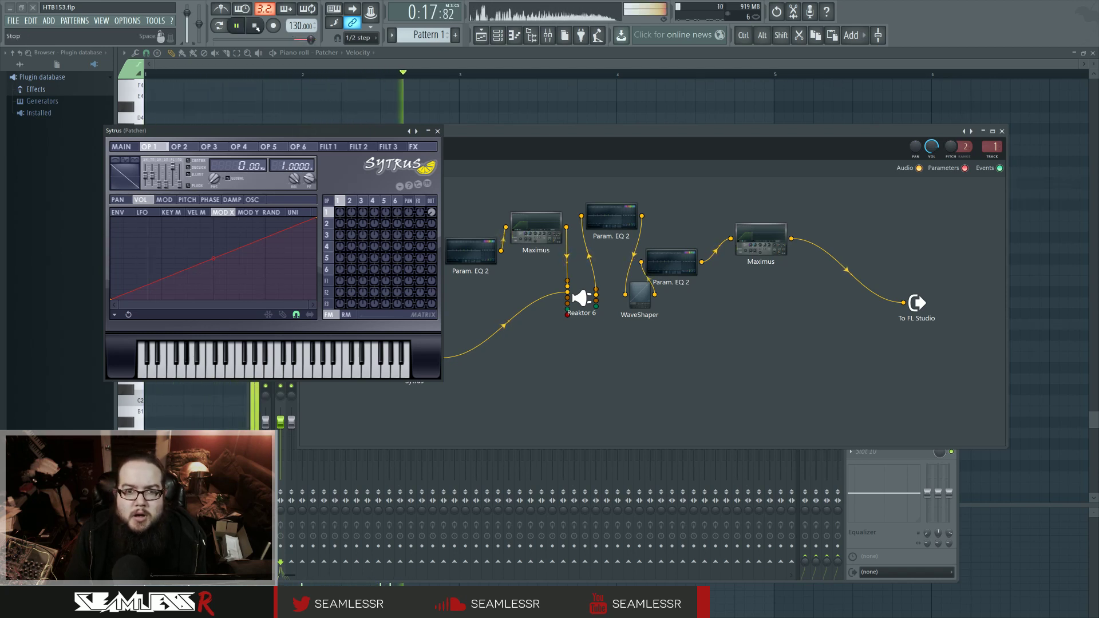
click(256, 26)
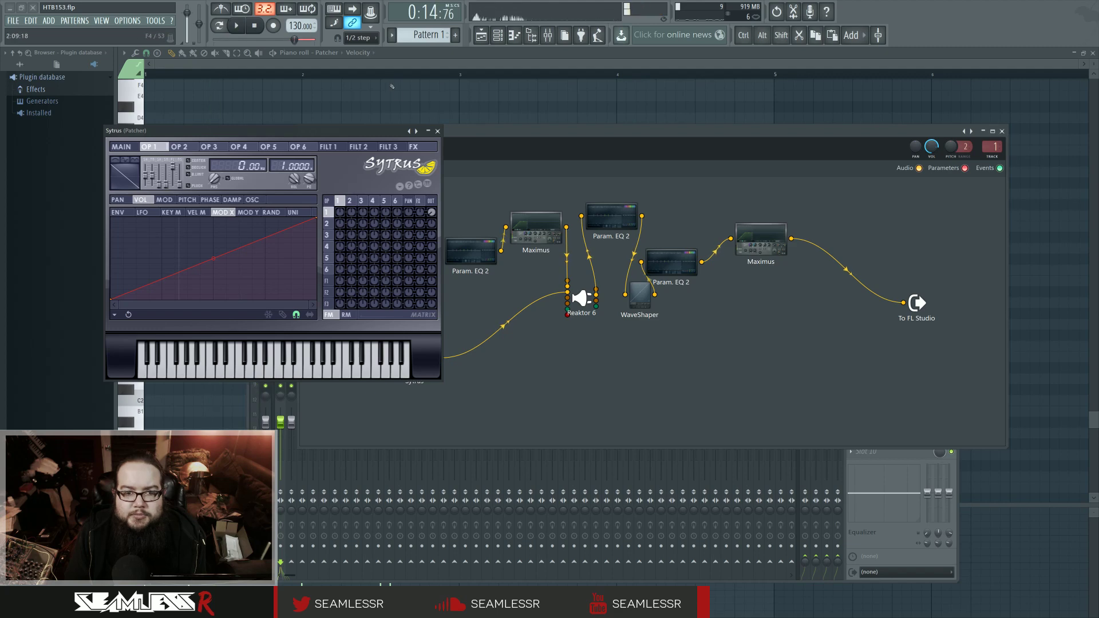
click(437, 132)
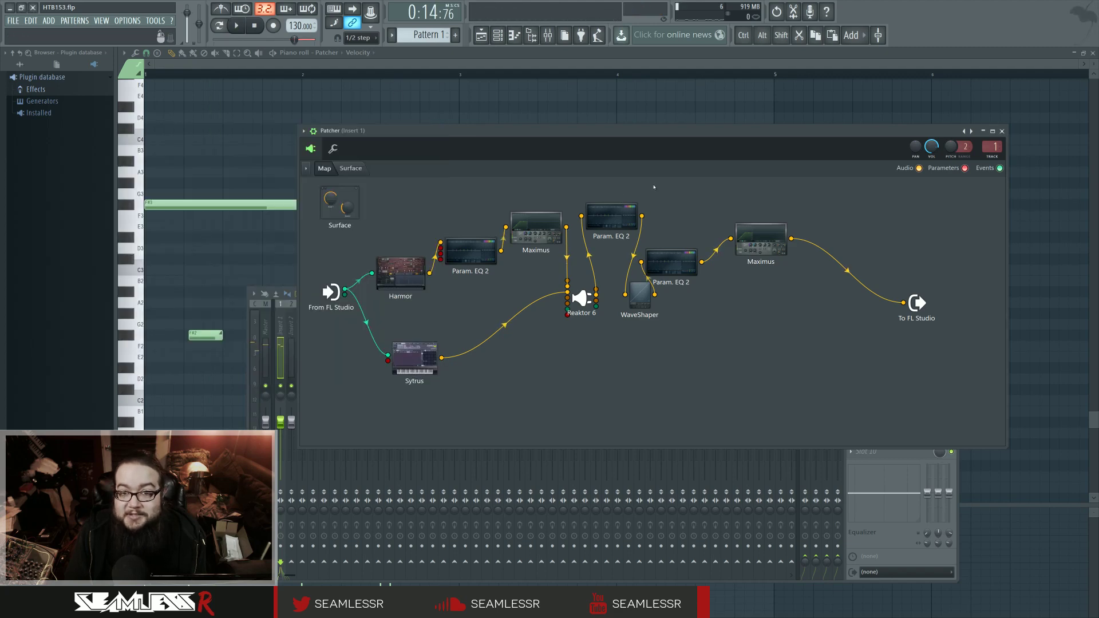
Open the playlist and single out the Sytrus Modulation X and Reaktor 6 Macro 1 automation clips for inspection
click(482, 35)
scroll(220, 228, down, 2)
scroll(220, 228, down, 2)
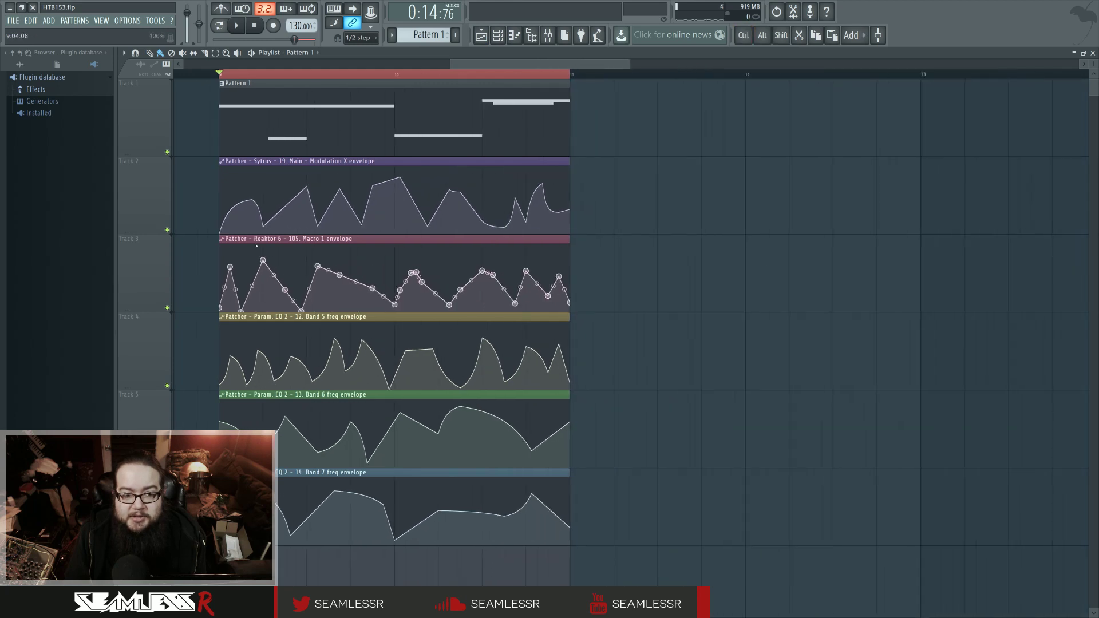
drag(597, 237, 364, 161)
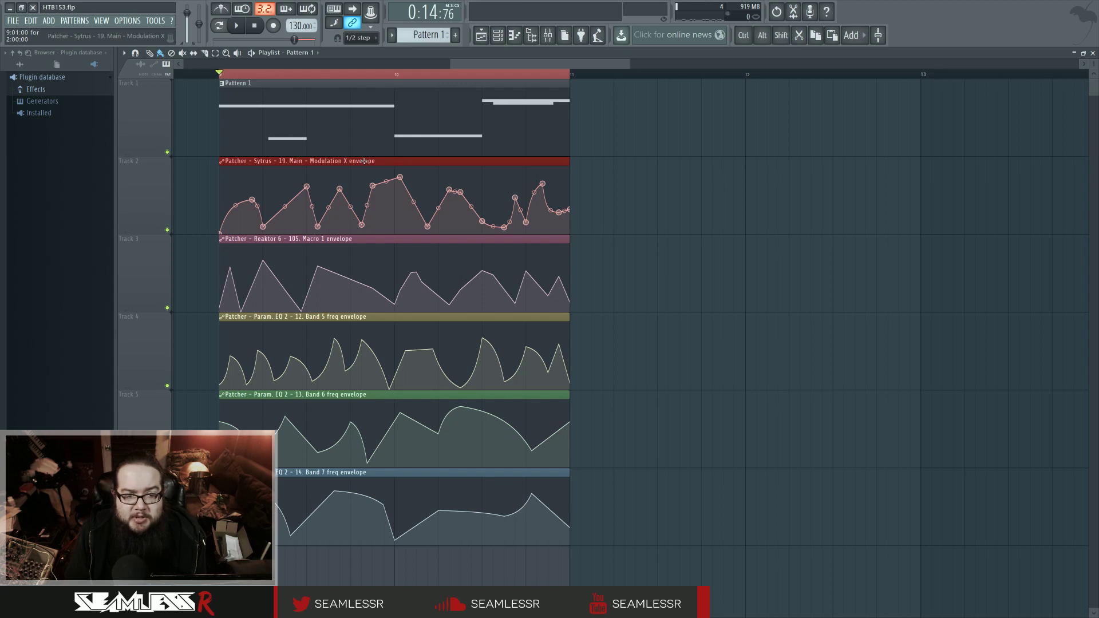
drag(619, 311, 406, 242)
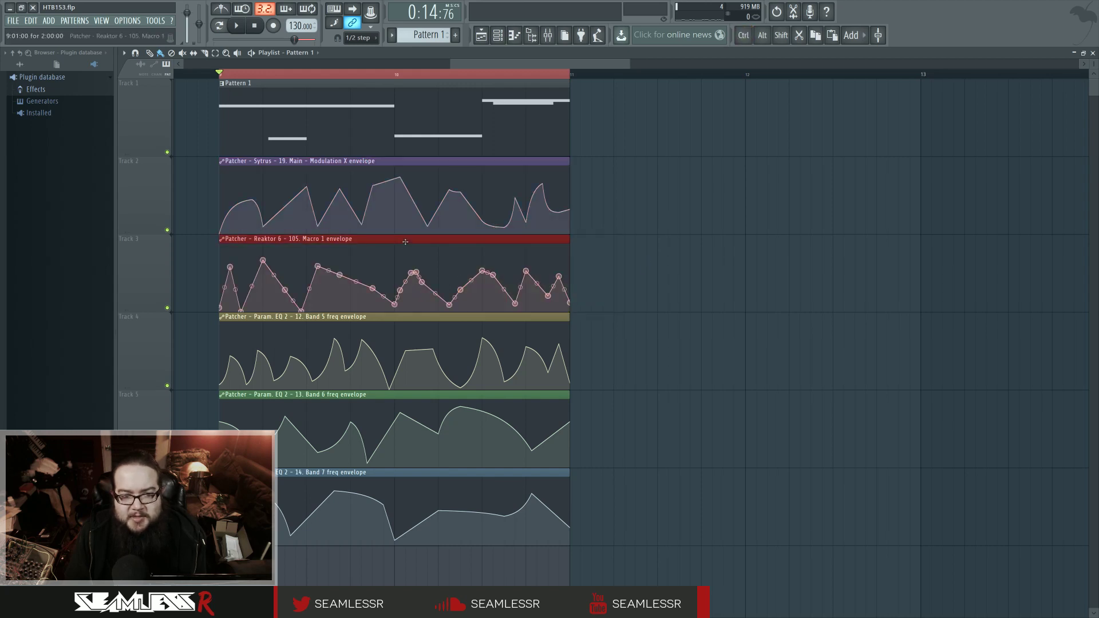
ctrl+click(511, 236)
drag(405, 161, 379, 161)
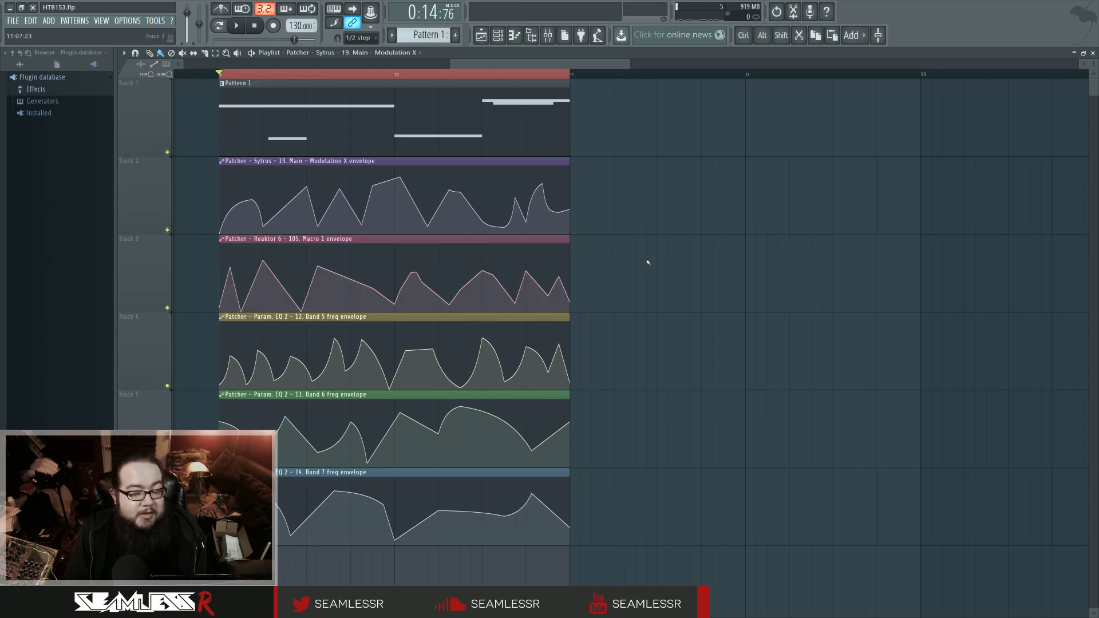
Single out the three Param. EQ 2 automation clips for the band 5, 6 and 7 frequencies in the playlist
drag(656, 520, 539, 355)
ctrl+drag(652, 499, 532, 438)
ctrl+click(691, 441)
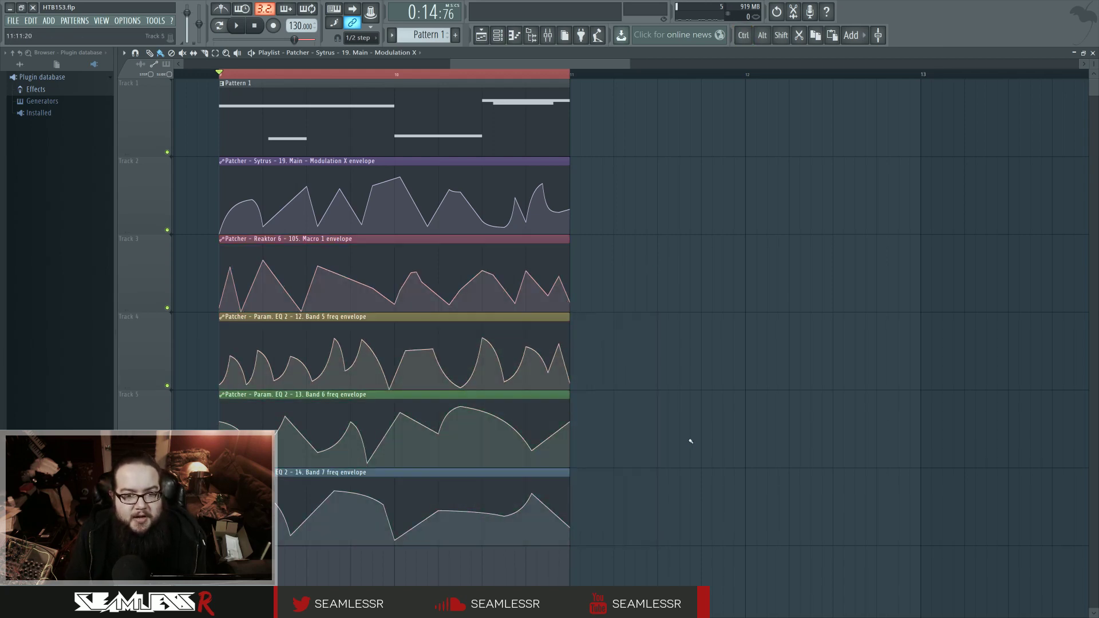
scroll(630, 397, down, 2)
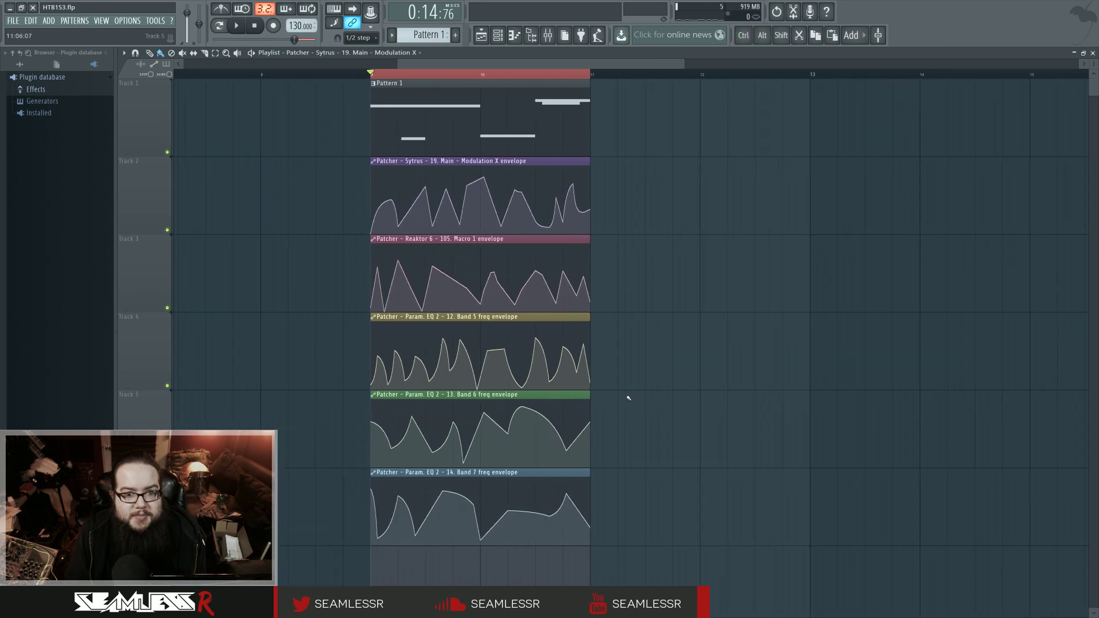
Audition the pattern with its automation clips in the playlist, bring Patcher back in front, and stop playback
key(space)
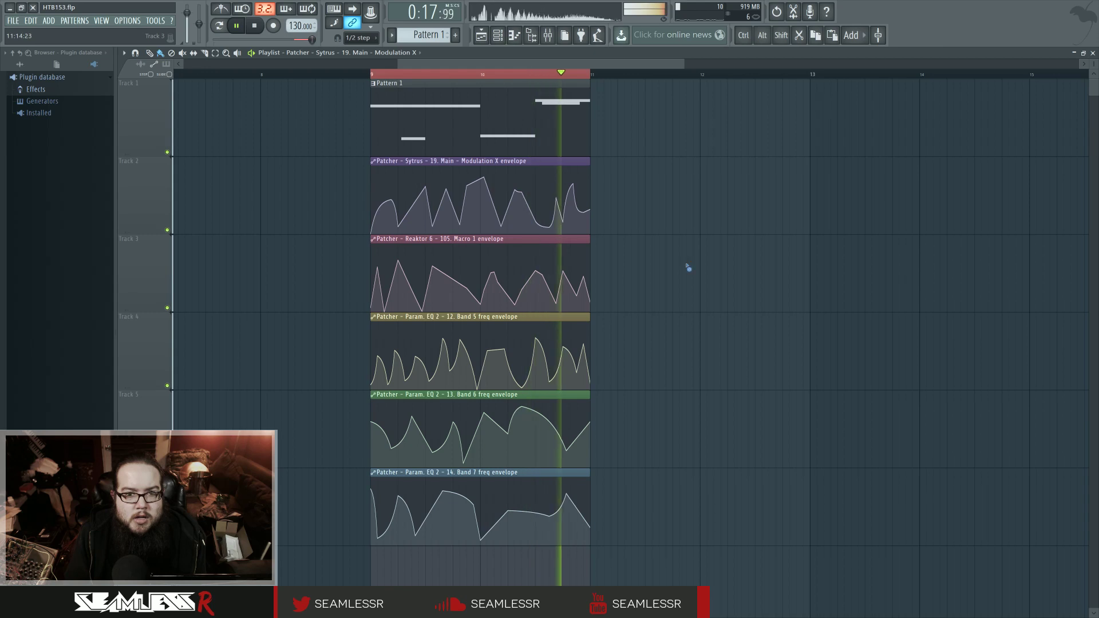
key(F6)
click(522, 207)
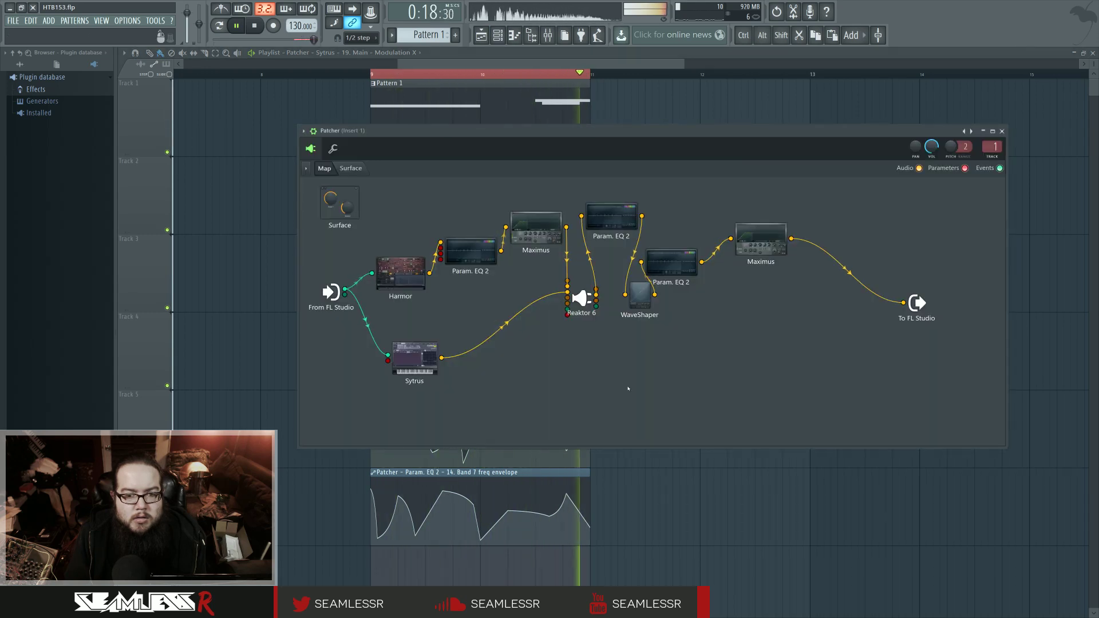
key(space)
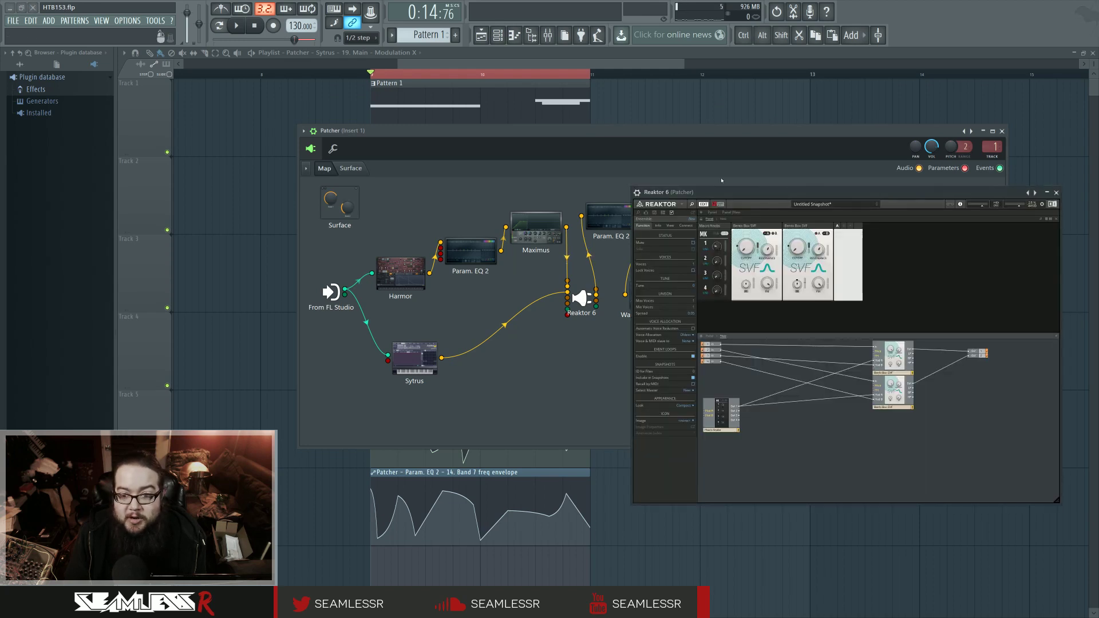
Move the Reaktor 6 window over the Patcher map to review its SVF filter routing, and close it
drag(726, 196, 625, 199)
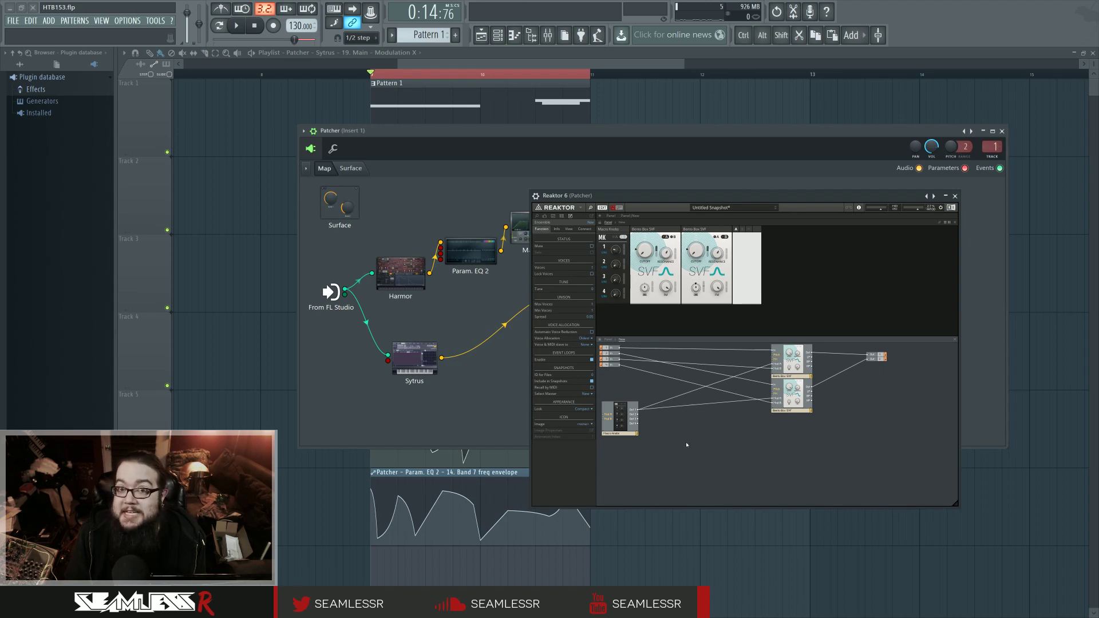
drag(580, 134, 581, 136)
click(954, 196)
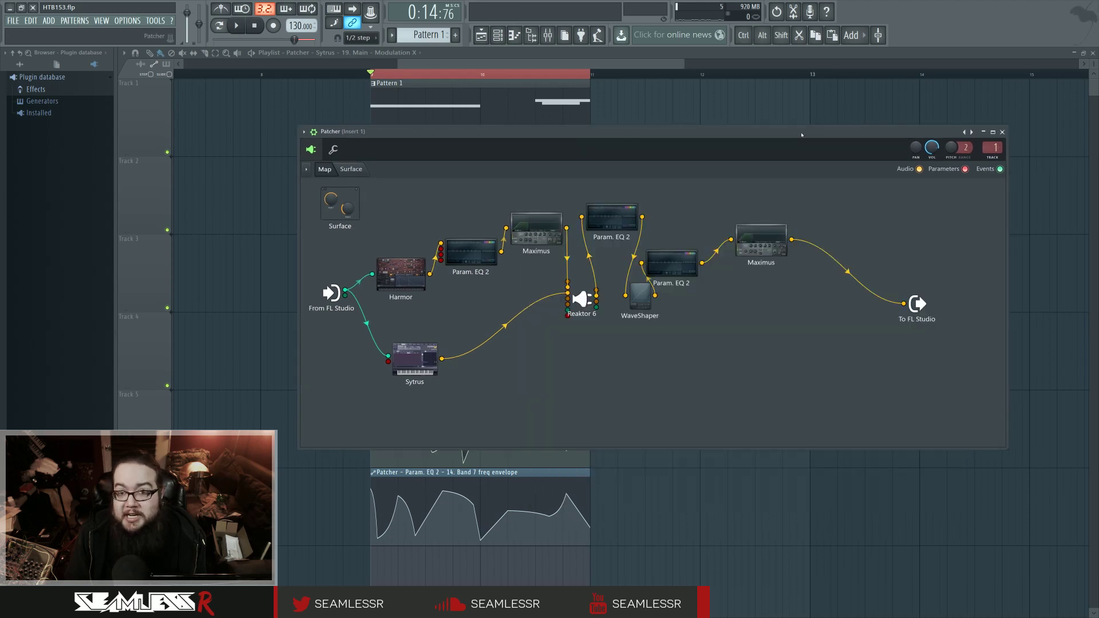